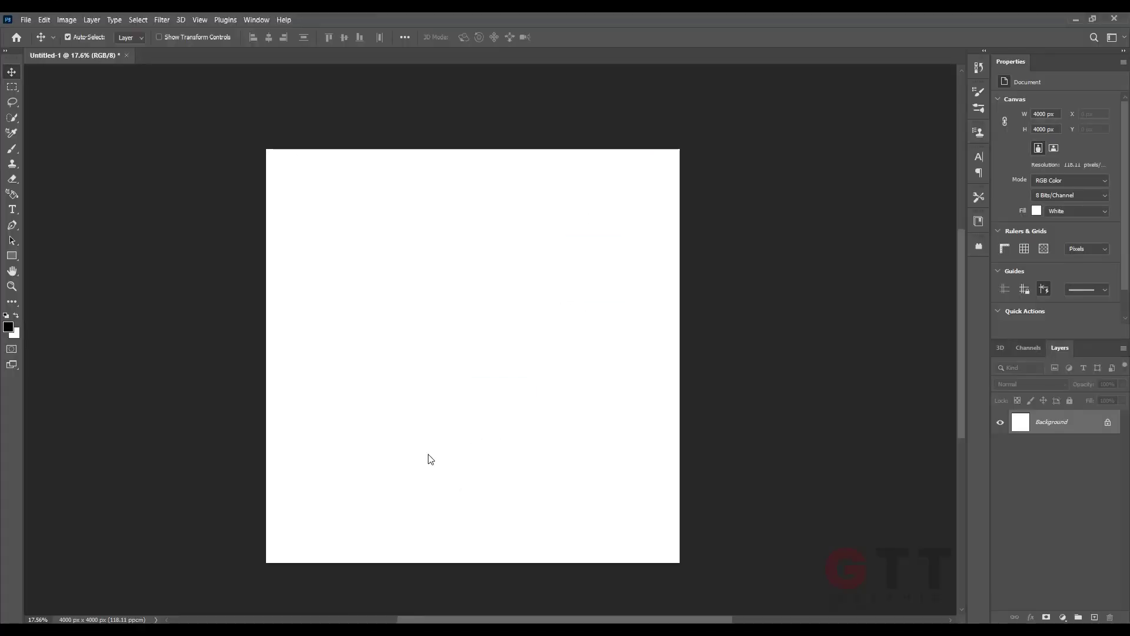
Place stage.jpg, Quick Select the tan backdrop, invert, and add a layer mask.
{"action": "left_click_drag", "start_coordinate": [641, 146], "coordinate": [426, 457]}
{"action": "key", "text": "Return"}
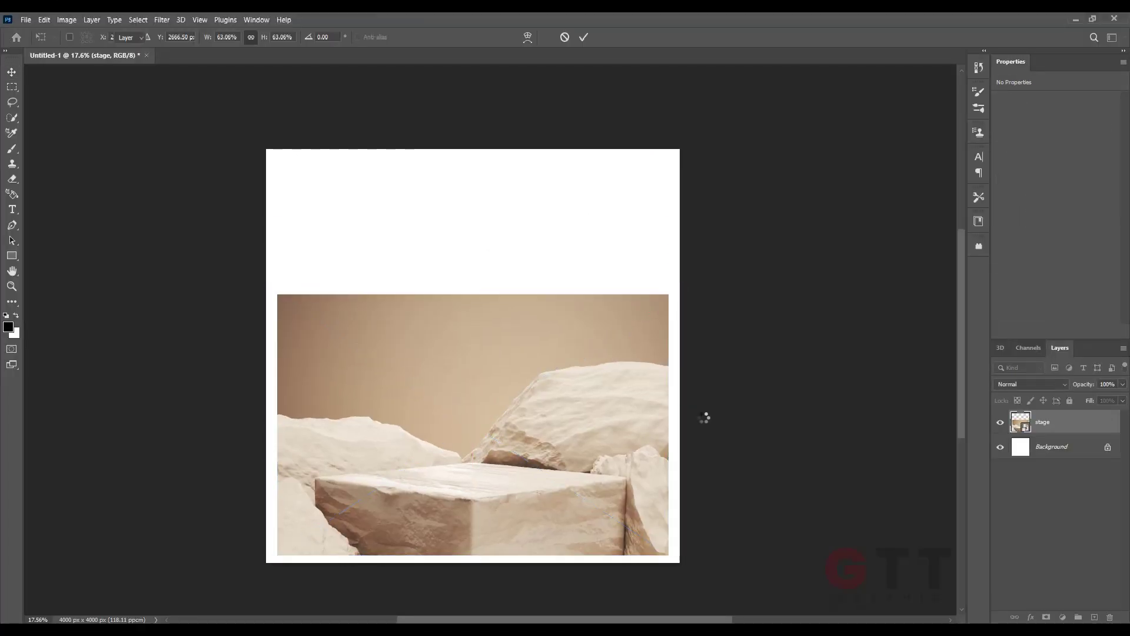
{"action": "scroll", "coordinate": [404, 450], "scroll_direction": "up", "scroll_amount": 3}
{"action": "right_click", "coordinate": [12, 117]}
{"action": "left_click", "coordinate": [59, 129]}
{"action": "left_click", "coordinate": [1022, 419]}
{"action": "left_click_drag", "start_coordinate": [316, 213], "coordinate": [361, 248]}
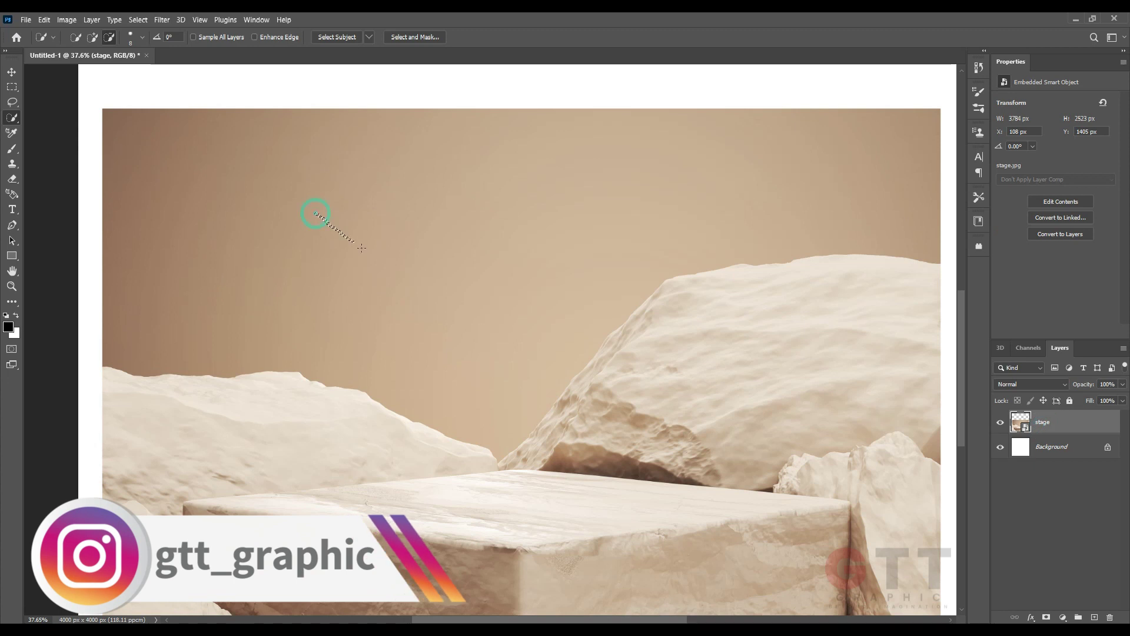
{"action": "key", "text": "ctrl+shift+i"}
{"action": "left_click", "coordinate": [1045, 616]}
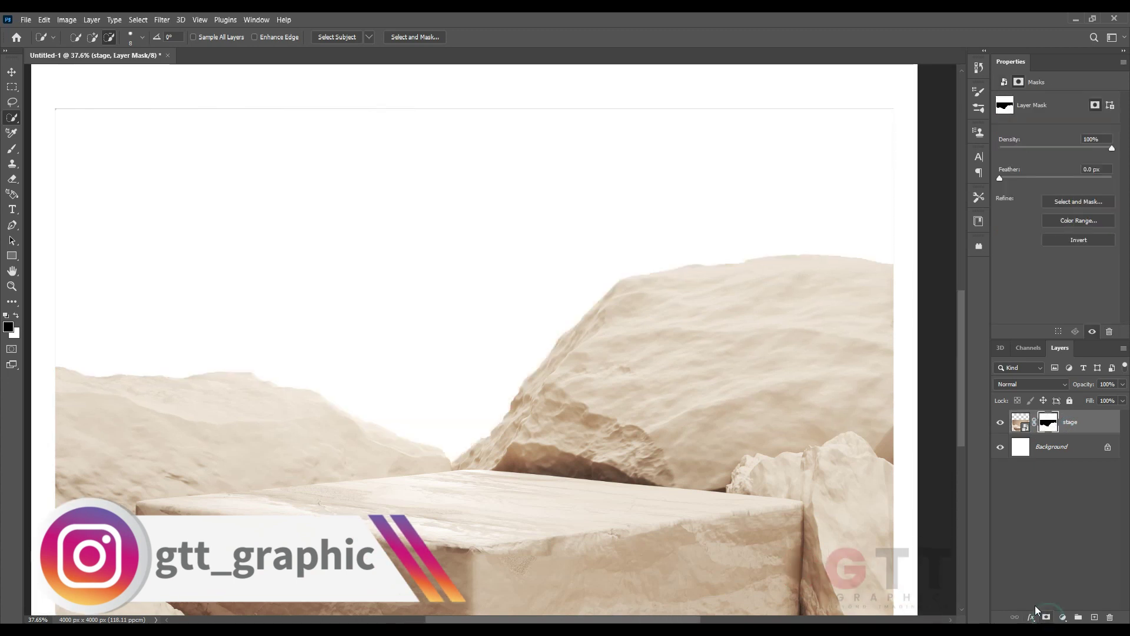
Set up a brush at 100% opacity for painting on the stage mask.
{"action": "left_click", "coordinate": [11, 148]}
{"action": "left_click", "coordinate": [85, 37]}
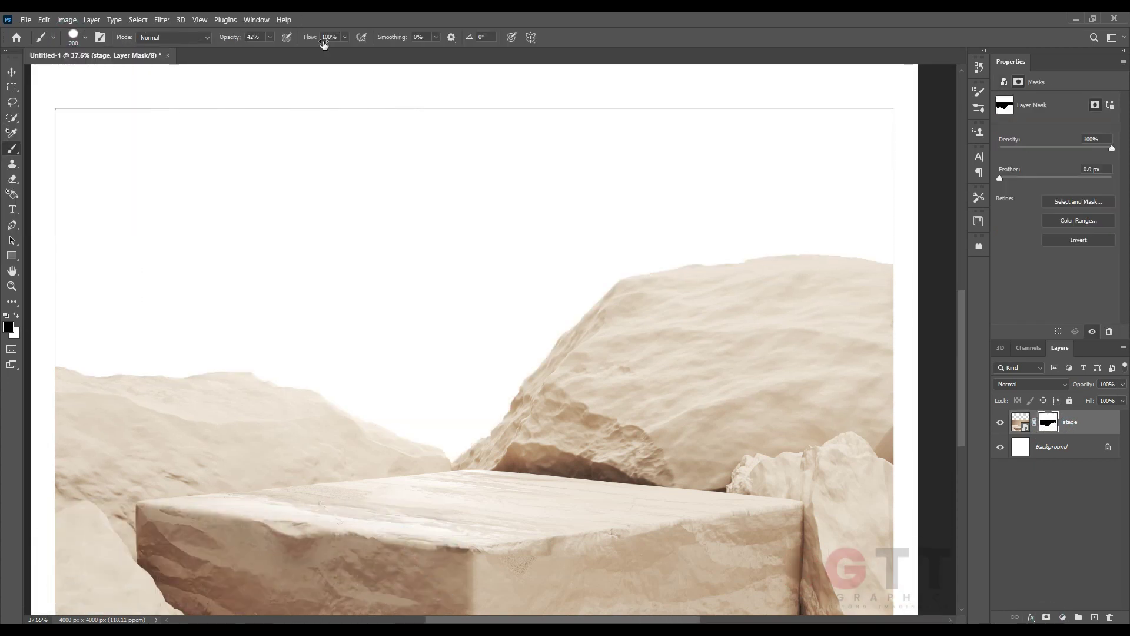
{"action": "key", "text": "0"}
{"action": "scroll", "coordinate": [126, 365], "scroll_direction": "down", "scroll_amount": 2}
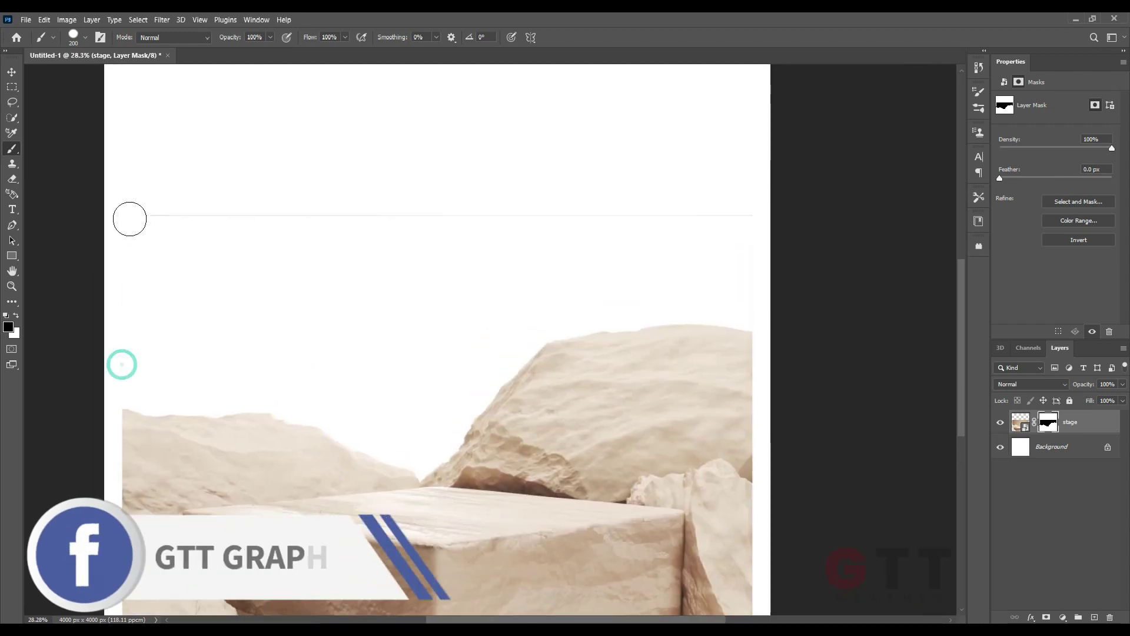
{"action": "scroll", "coordinate": [742, 262], "scroll_direction": "up", "scroll_amount": 2}
{"action": "scroll", "coordinate": [768, 366], "scroll_direction": "up", "scroll_amount": 1}
Free Transform the rock stage layer to span the full canvas width.
{"action": "key", "text": "v"}
{"action": "scroll", "coordinate": [699, 287], "scroll_direction": "down", "scroll_amount": 2}
{"action": "scroll", "coordinate": [699, 288], "scroll_direction": "down", "scroll_amount": 2}
{"action": "left_click", "coordinate": [46, 114]}
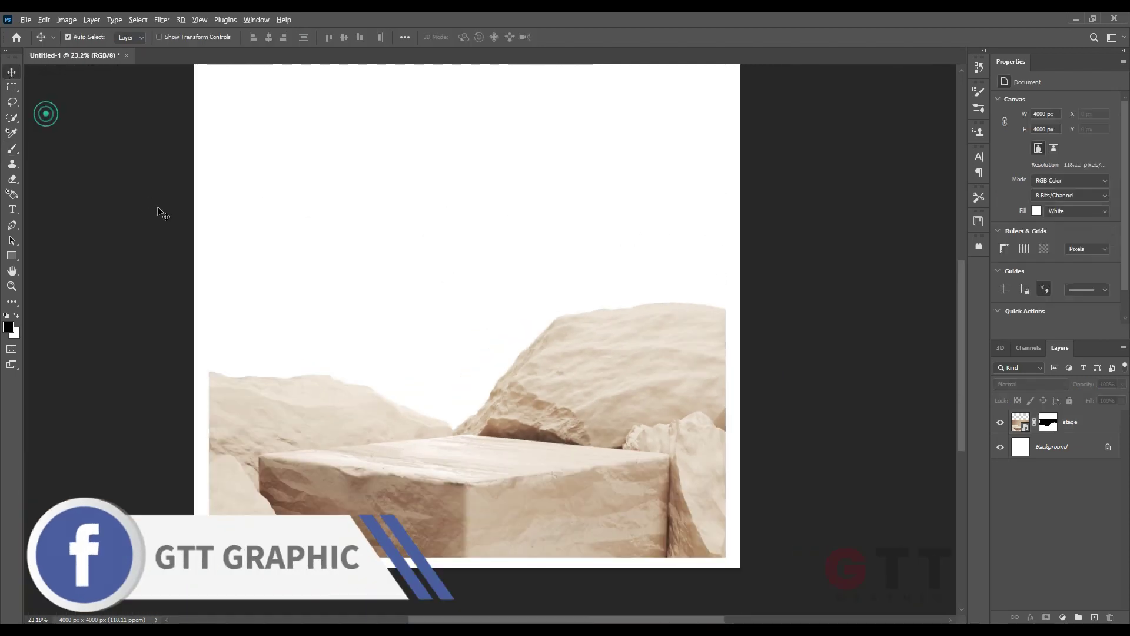
{"action": "scroll", "coordinate": [159, 212], "scroll_direction": "down", "scroll_amount": 2}
{"action": "key", "text": "ctrl+t"}
{"action": "left_click_drag", "start_coordinate": [669, 371], "coordinate": [676, 371]}
{"action": "key", "text": "Return"}
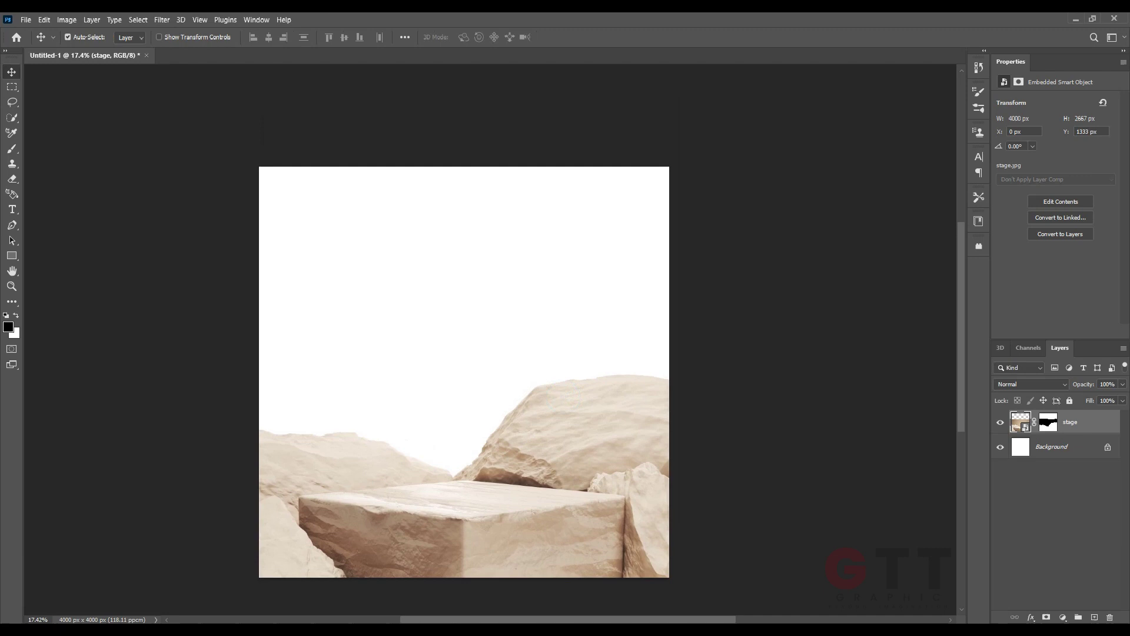
Place beach.jpg below the stage, scaled and positioned to cover the canvas.
{"action": "left_click_drag", "start_coordinate": [378, 613], "coordinate": [456, 396]}
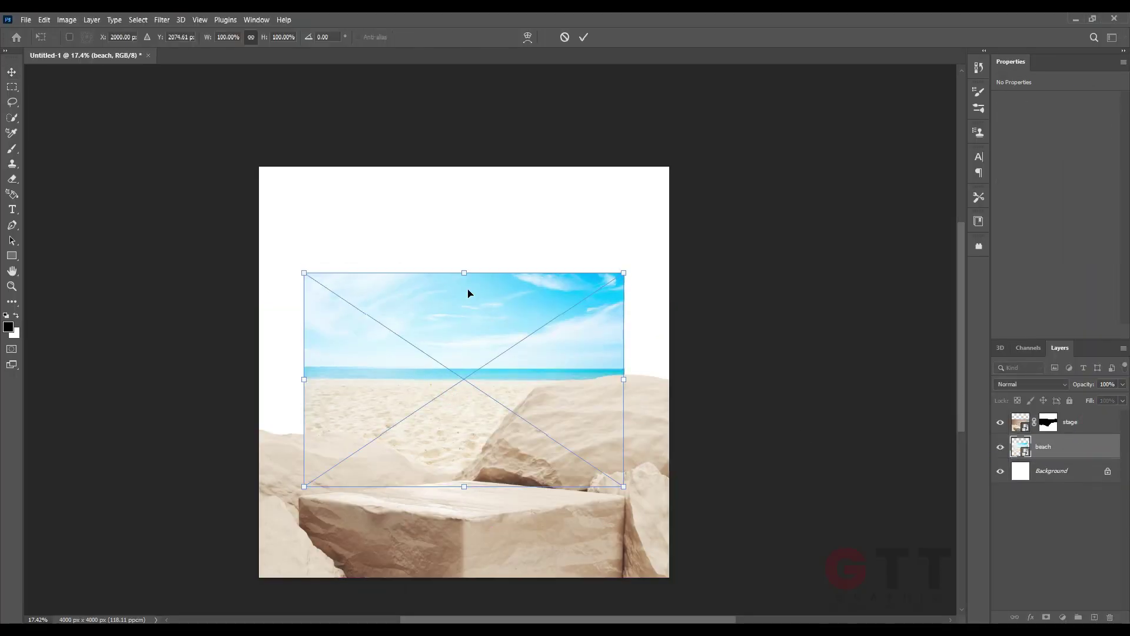
{"action": "left_click_drag", "start_coordinate": [469, 293], "coordinate": [482, 440]}
{"action": "left_click_drag", "start_coordinate": [464, 524], "coordinate": [470, 518]}
{"action": "key", "text": "Return"}
{"action": "left_click", "coordinate": [809, 444]}
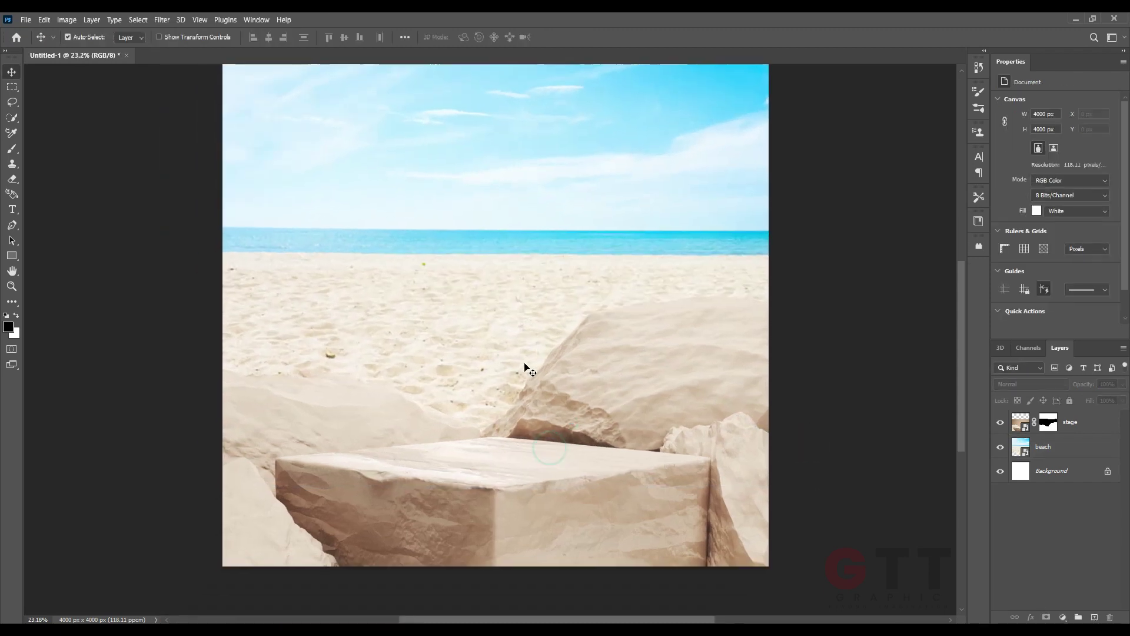
{"action": "left_click_drag", "start_coordinate": [556, 455], "coordinate": [473, 359]}
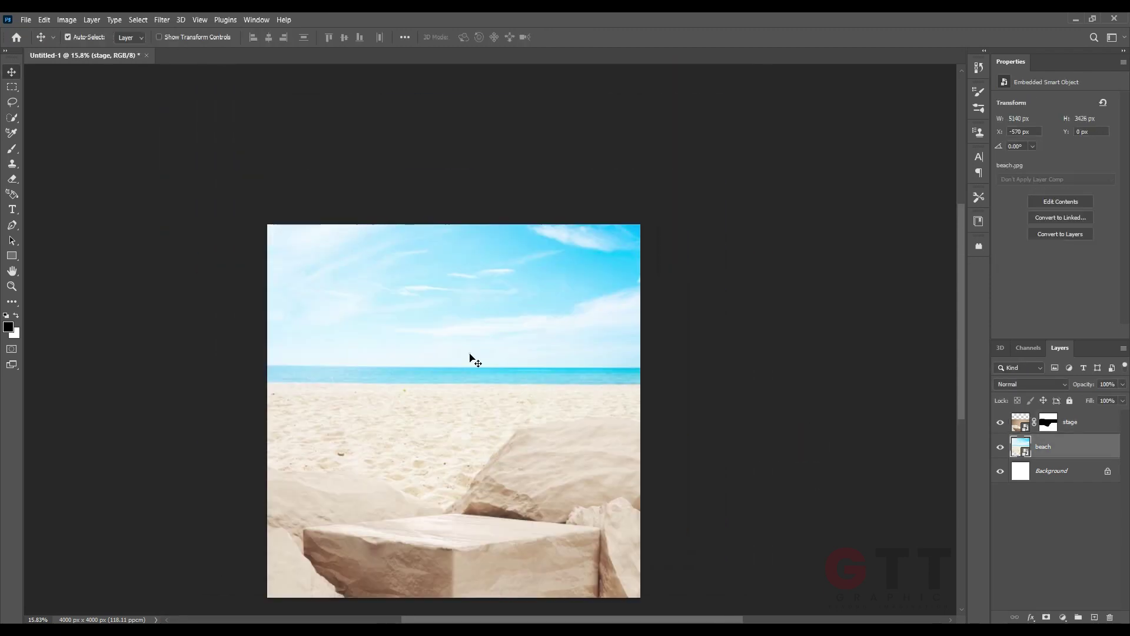
Apply a Gaussian Blur of radius 31.8 to the beach layer.
{"action": "left_click", "coordinate": [162, 19]}
{"action": "left_click", "coordinate": [330, 220]}
{"action": "left_click_drag", "start_coordinate": [751, 336], "coordinate": [775, 337]}
{"action": "left_click", "coordinate": [872, 180]}
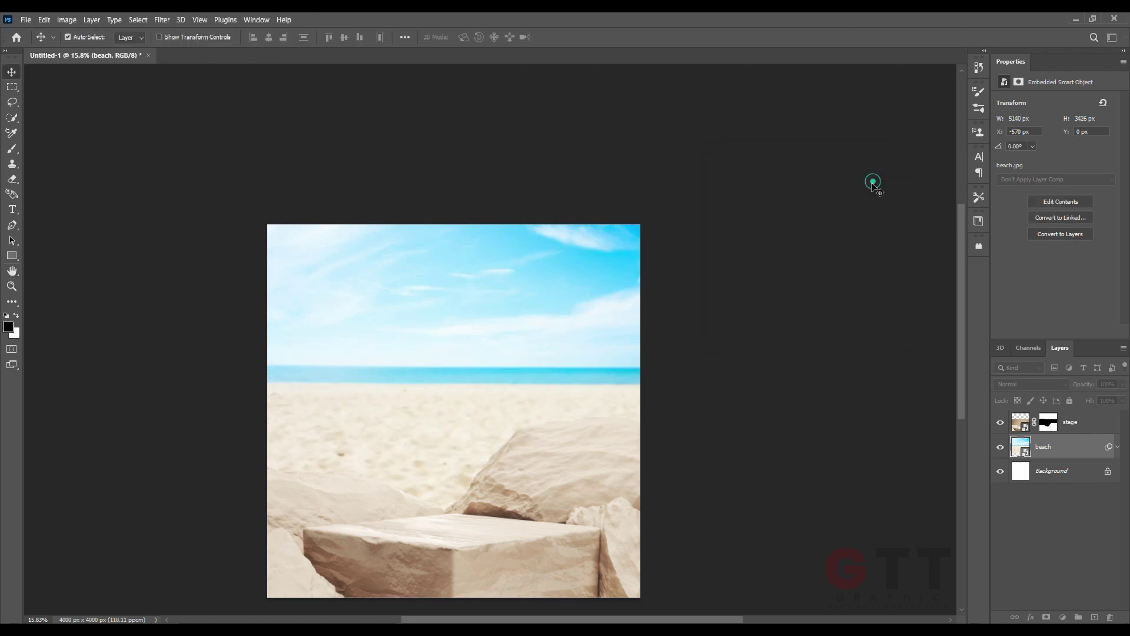
Paint the blur filter mask with a soft brush to soften the foreground sand.
{"action": "left_click", "coordinate": [12, 148]}
{"action": "scroll", "coordinate": [235, 202], "scroll_direction": "up", "scroll_amount": 4}
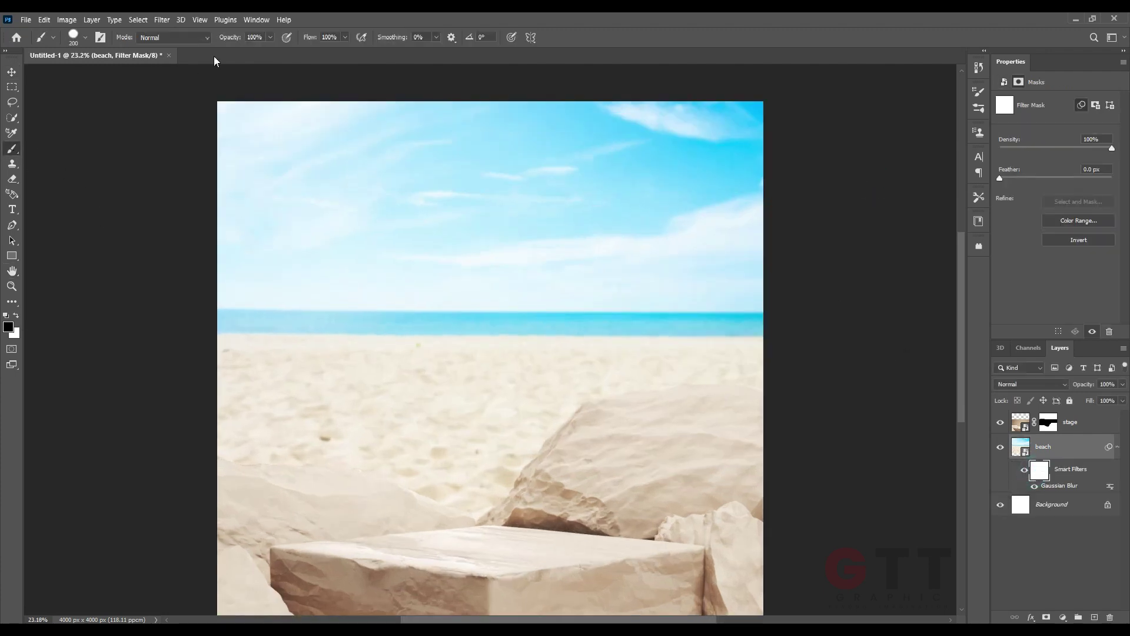
{"action": "left_click", "coordinate": [85, 37]}
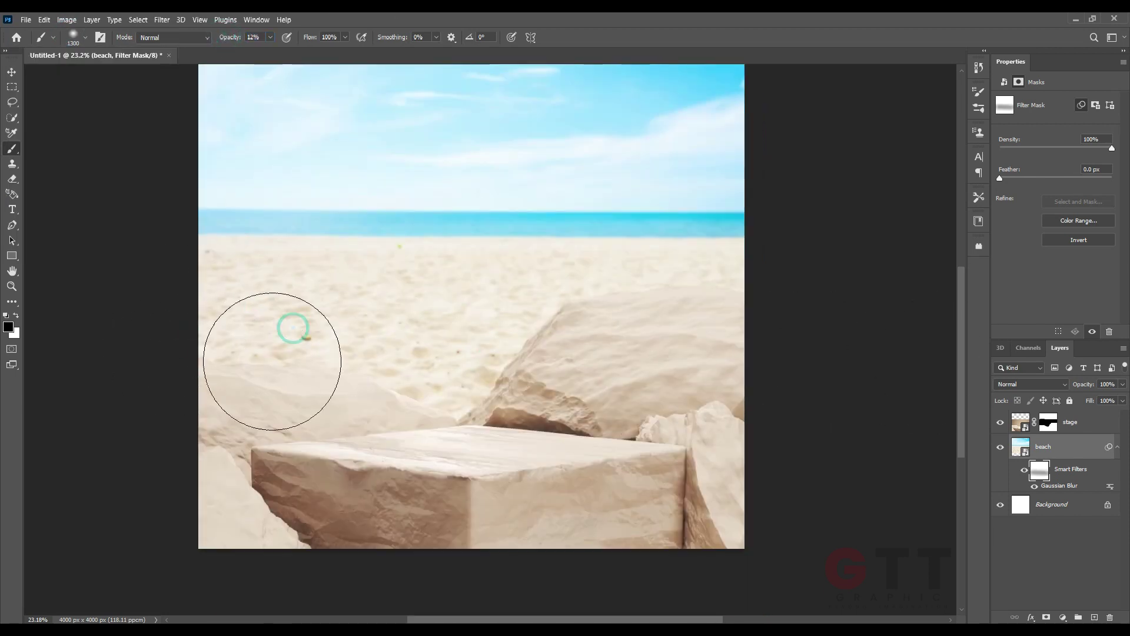
{"action": "key", "text": "v"}
{"action": "scroll", "coordinate": [103, 209], "scroll_direction": "down", "scroll_amount": 4}
{"action": "scroll", "coordinate": [519, 404], "scroll_direction": "up", "scroll_amount": 2}
{"action": "scroll", "coordinate": [521, 422], "scroll_direction": "up", "scroll_amount": 1}
{"action": "left_click_drag", "start_coordinate": [522, 439], "coordinate": [524, 430]}
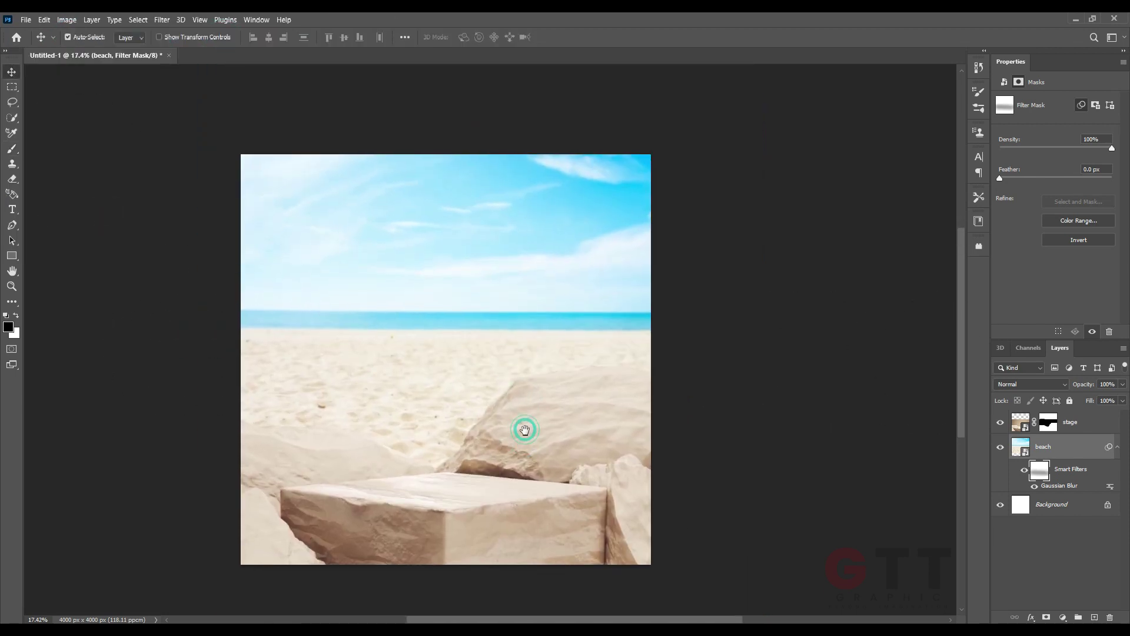
{"action": "left_click", "coordinate": [412, 628]}
Place Product.png, enlarge the perfume bottle, and set it on the pedestal top.
{"action": "mouse_move", "coordinate": [419, 580]}
{"action": "left_mouse_down"}
{"action": "mouse_move", "coordinate": [445, 359]}
{"action": "mouse_move", "coordinate": [455, 407]}
{"action": "left_mouse_up"}
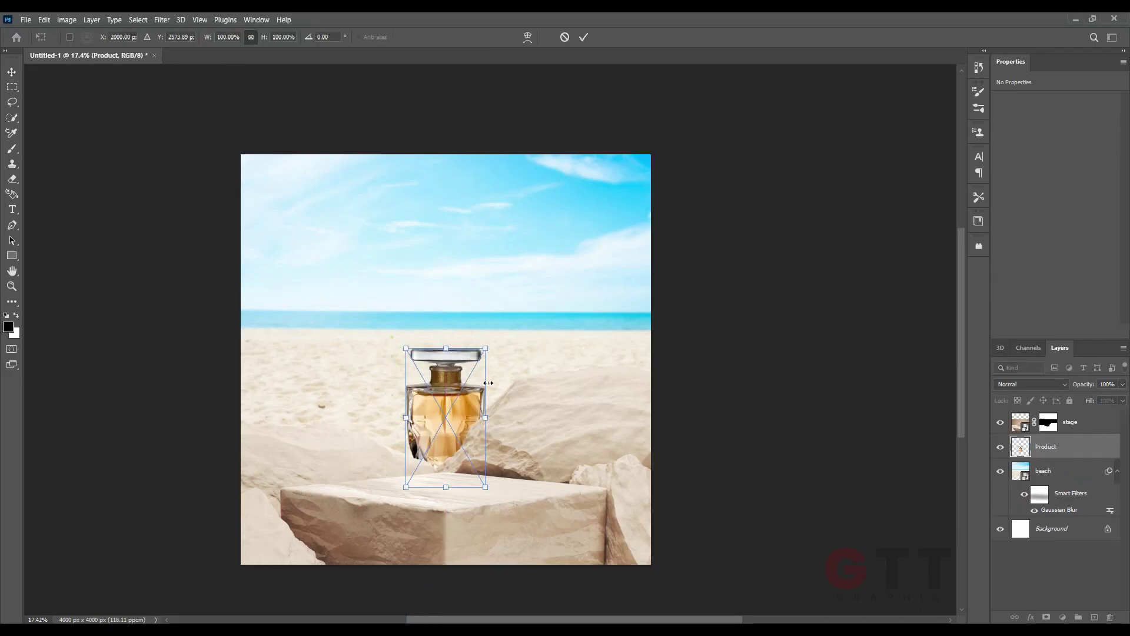
{"action": "key", "text": "Return"}
{"action": "key", "text": "ctrl+t"}
{"action": "left_click_drag", "start_coordinate": [486, 359], "coordinate": [514, 253]}
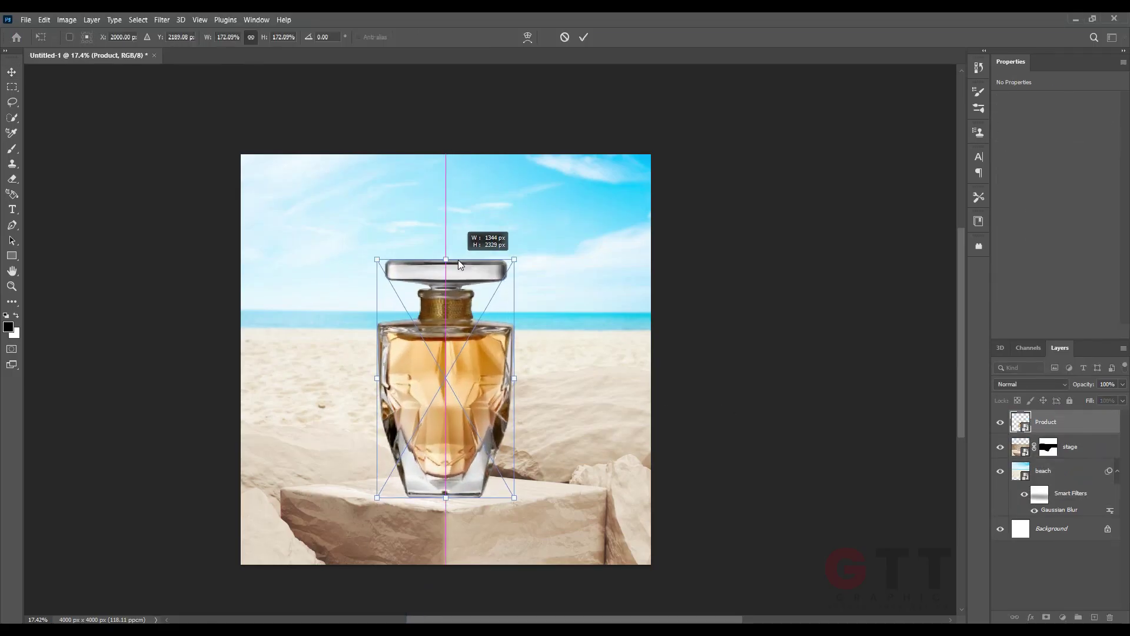
{"action": "key", "text": "Return"}
{"action": "scroll", "coordinate": [457, 489], "scroll_direction": "up", "scroll_amount": 5}
{"action": "left_click_drag", "start_coordinate": [457, 489], "coordinate": [458, 473]}
{"action": "scroll", "coordinate": [479, 406], "scroll_direction": "down", "scroll_amount": 5}
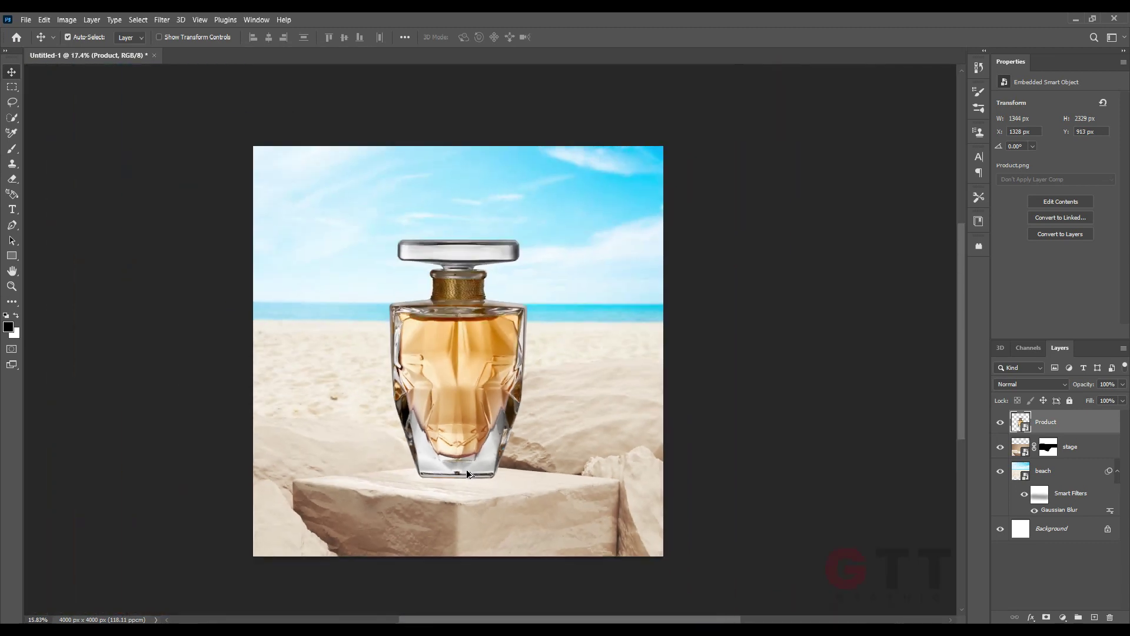
{"action": "scroll", "coordinate": [648, 435], "scroll_direction": "up", "scroll_amount": 2}
{"action": "left_click", "coordinate": [587, 462]}
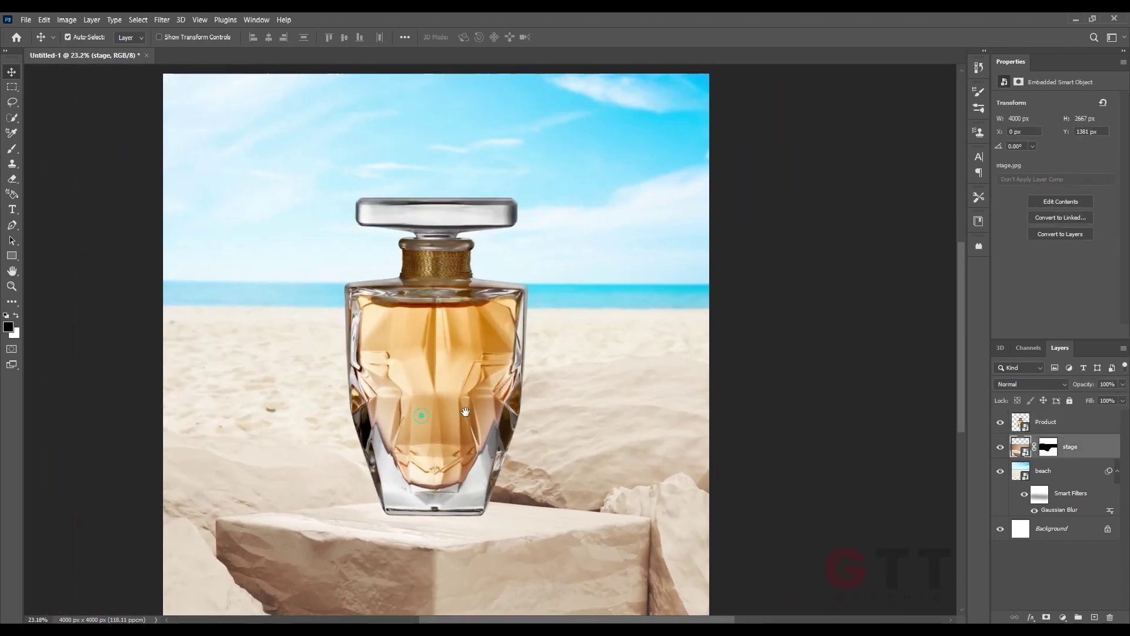
Add a Curves adjustment with the top point pulled down, clipped to the stage layer.
{"action": "left_click", "coordinate": [1063, 617]}
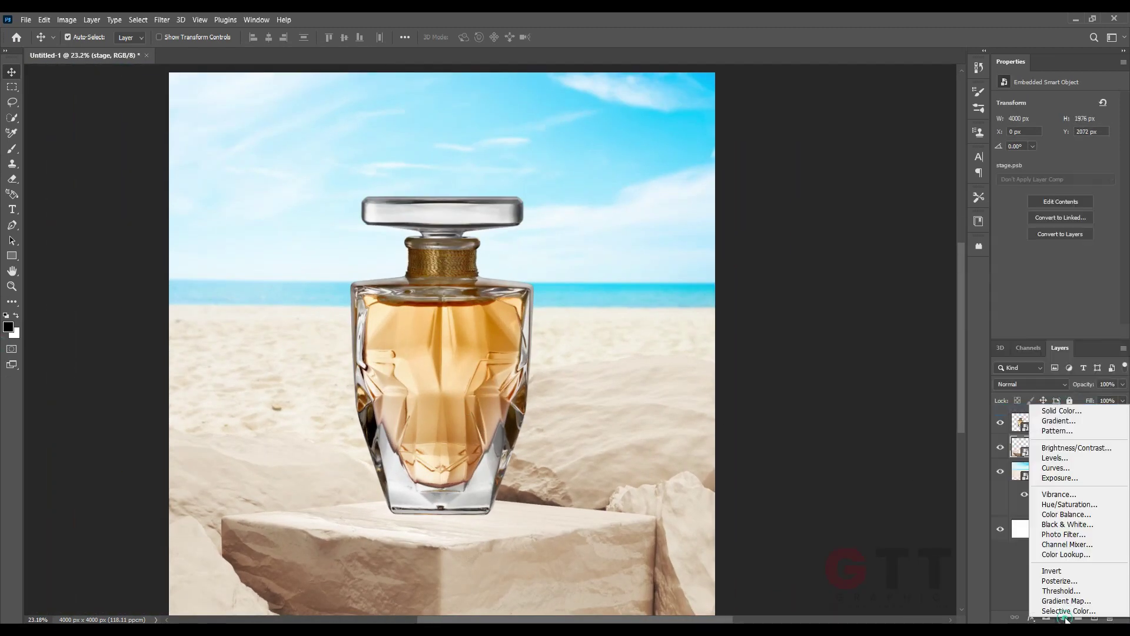
{"action": "left_click", "coordinate": [1049, 467]}
{"action": "left_click_drag", "start_coordinate": [1110, 131], "coordinate": [1110, 163]}
{"action": "left_click", "coordinate": [1019, 453], "text": "alt"}
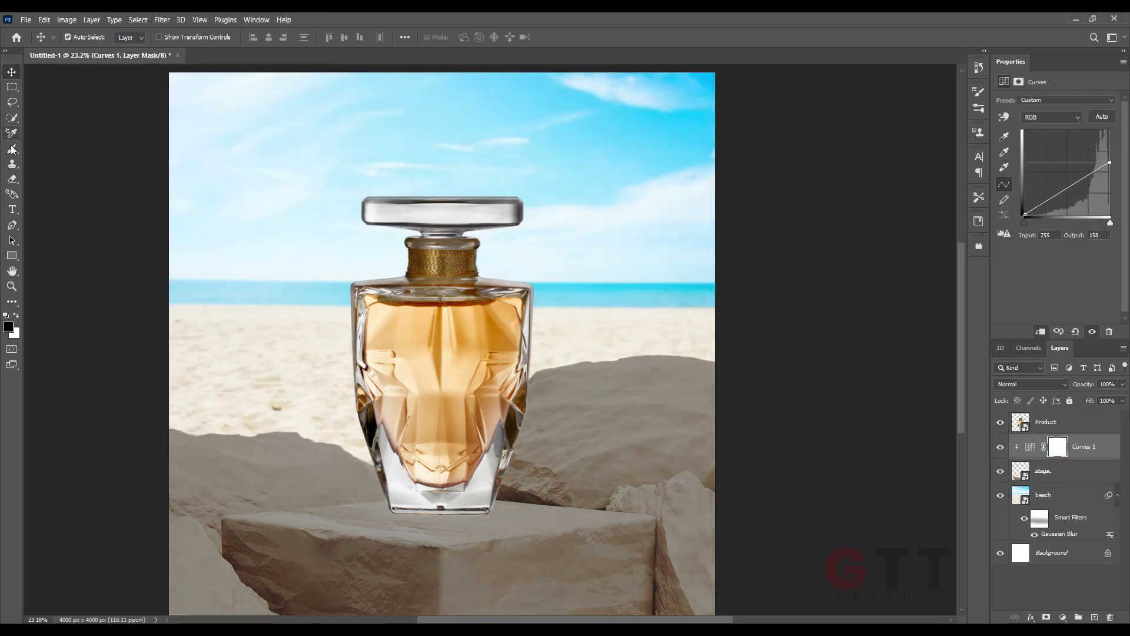
Set a large brush at 14% opacity and drop the Curves layer to 78%.
{"action": "left_click", "coordinate": [12, 150]}
{"action": "scroll", "coordinate": [632, 401], "scroll_direction": "up", "scroll_amount": 4}
{"action": "scroll", "coordinate": [841, 343], "scroll_direction": "up", "scroll_amount": 2}
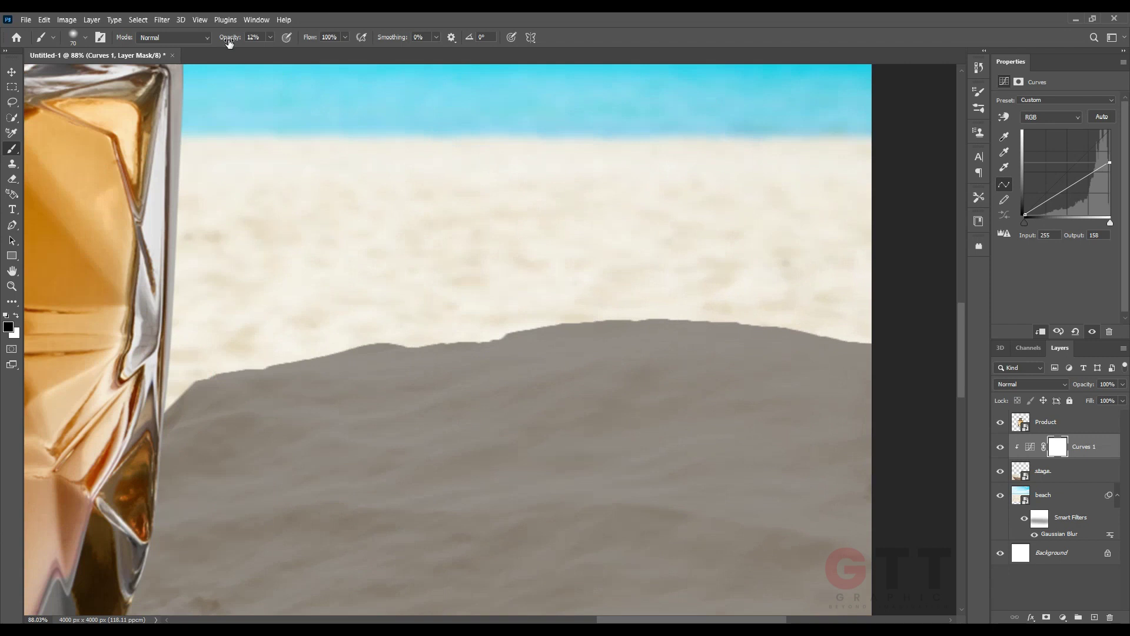
{"action": "left_click_drag", "start_coordinate": [411, 324], "coordinate": [586, 422]}
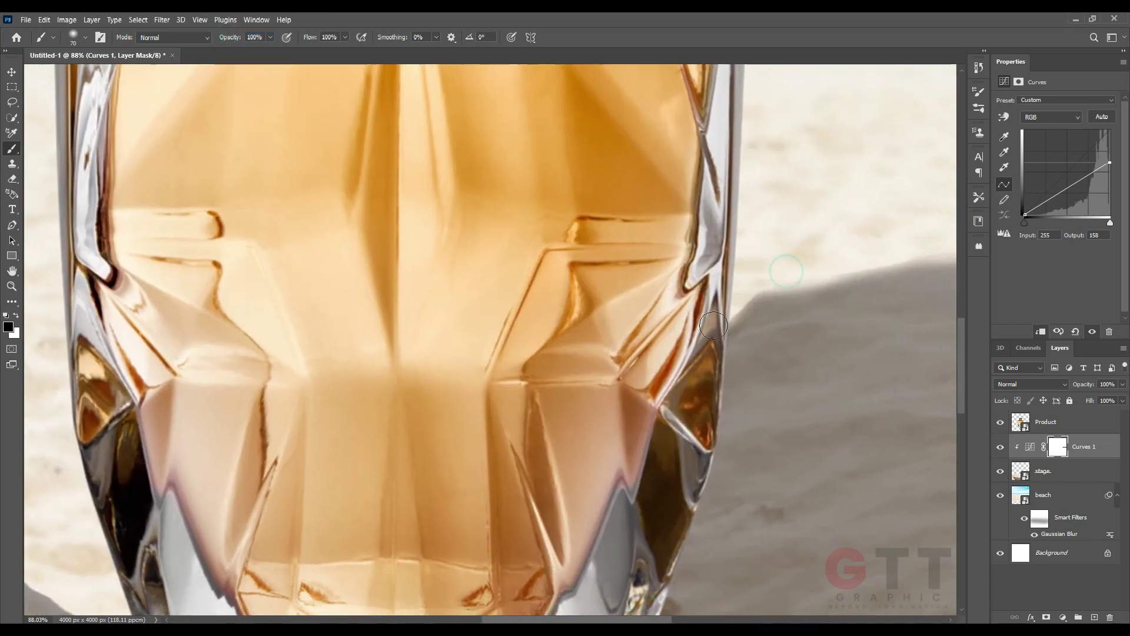
{"action": "scroll", "coordinate": [345, 323], "scroll_direction": "down", "scroll_amount": 2}
{"action": "scroll", "coordinate": [298, 308], "scroll_direction": "down", "scroll_amount": 2}
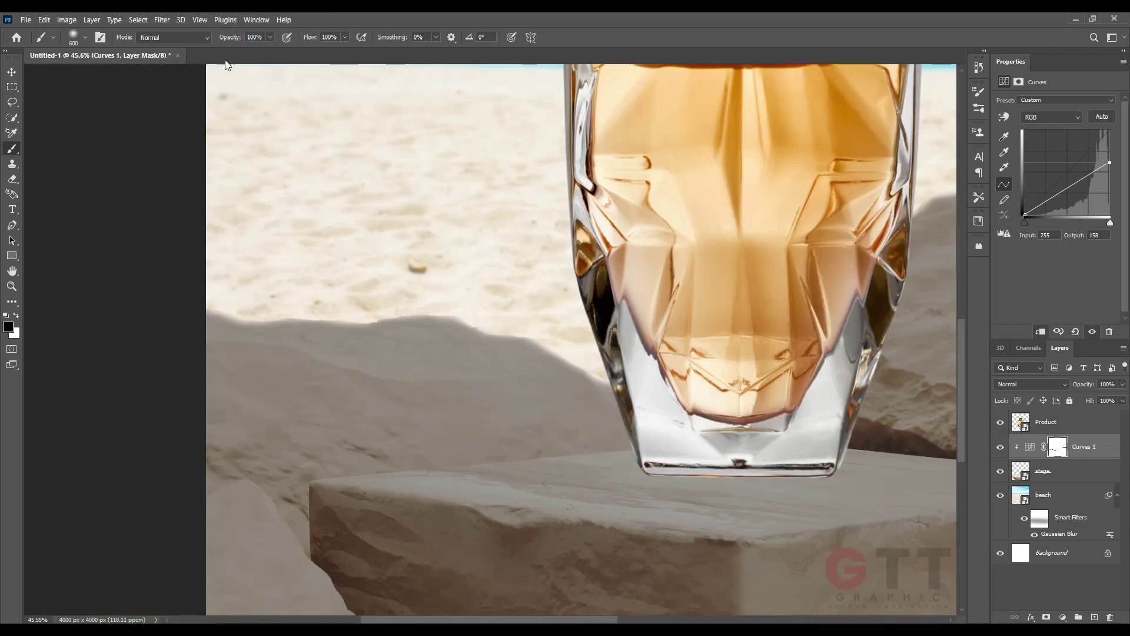
{"action": "key", "text": "bracketright"}
{"action": "key", "text": "bracketright"}
{"action": "key", "text": "bracketright"}
{"action": "scroll", "coordinate": [552, 310], "scroll_direction": "left", "scroll_amount": 5}
{"action": "key", "text": "1"}
{"action": "key", "text": "4"}
{"action": "scroll", "coordinate": [522, 265], "scroll_direction": "down", "scroll_amount": 2}
{"action": "left_click_drag", "start_coordinate": [1090, 385], "coordinate": [1077, 386]}
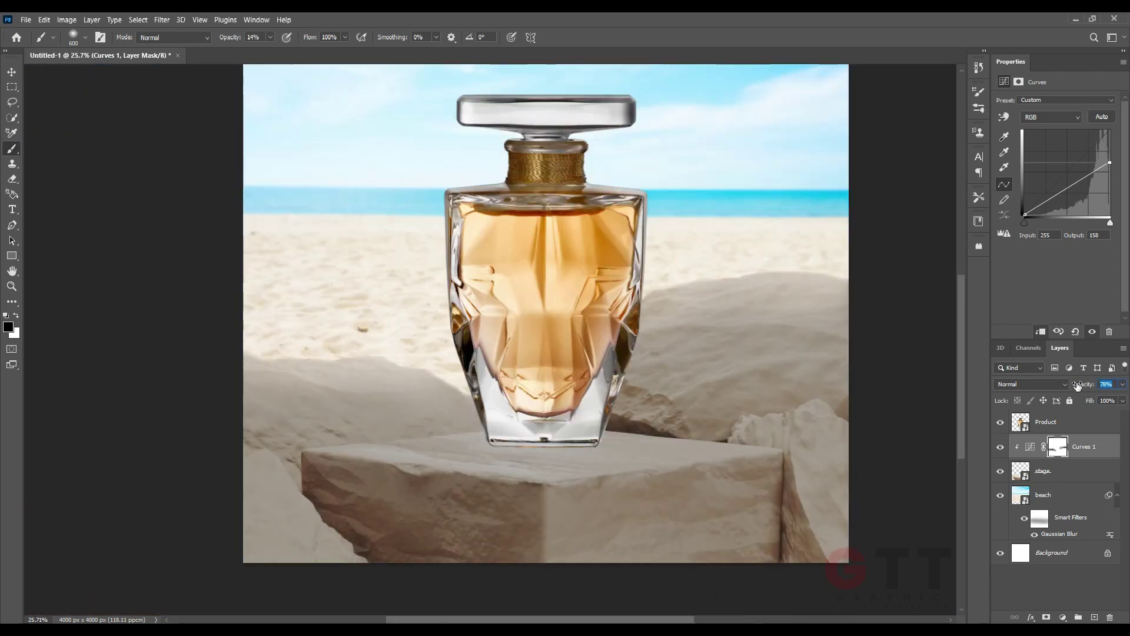
Paint the Curves mask to lighten the slab near the bottle, its edge, and the right rocks.
{"action": "scroll", "coordinate": [766, 344], "scroll_direction": "up", "scroll_amount": 2}
{"action": "key", "text": "bracketleft"}
{"action": "key", "text": "bracketleft"}
{"action": "key", "text": "bracketleft"}
{"action": "scroll", "coordinate": [428, 379], "scroll_direction": "up", "scroll_amount": 2}
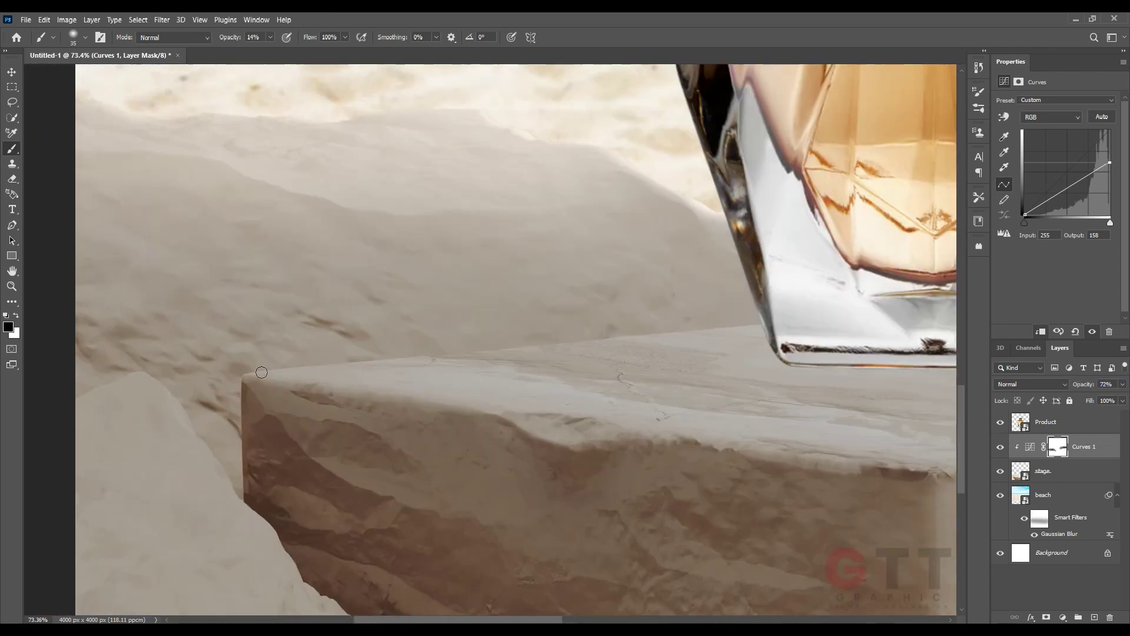
{"action": "scroll", "coordinate": [314, 390], "scroll_direction": "right", "scroll_amount": 5}
{"action": "scroll", "coordinate": [898, 402], "scroll_direction": "up", "scroll_amount": 1}
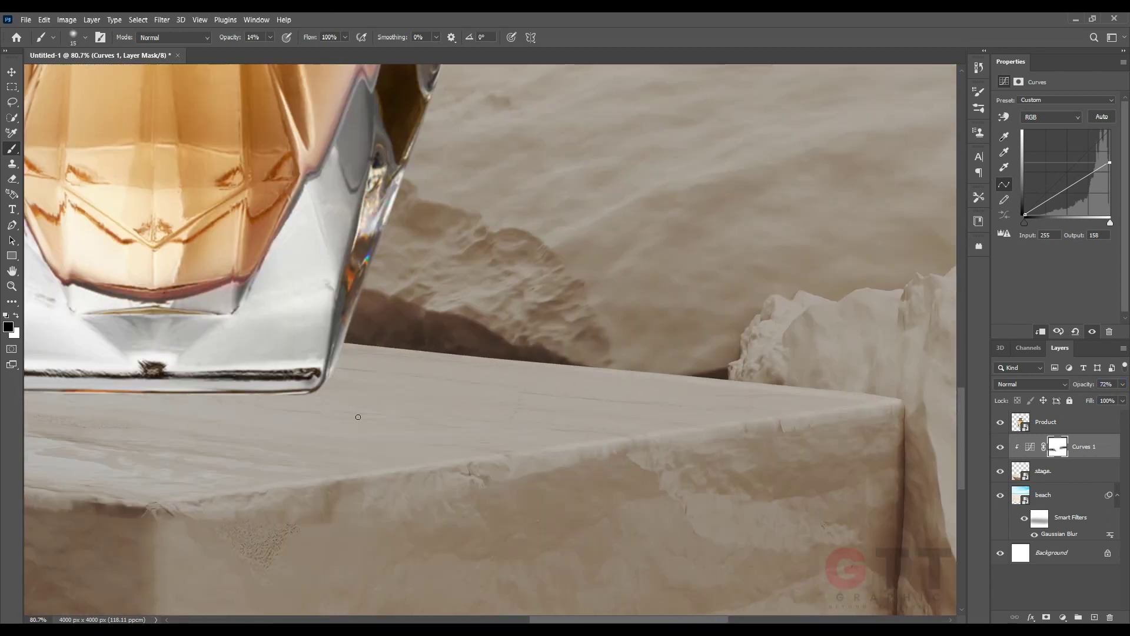
{"action": "key", "text": "bracketright"}
{"action": "key", "text": "bracketright"}
{"action": "key", "text": "bracketright"}
{"action": "left_click_drag", "start_coordinate": [274, 400], "coordinate": [333, 394]}
{"action": "left_click_drag", "start_coordinate": [841, 402], "coordinate": [775, 404]}
{"action": "scroll", "coordinate": [386, 429], "scroll_direction": "left", "scroll_amount": 5}
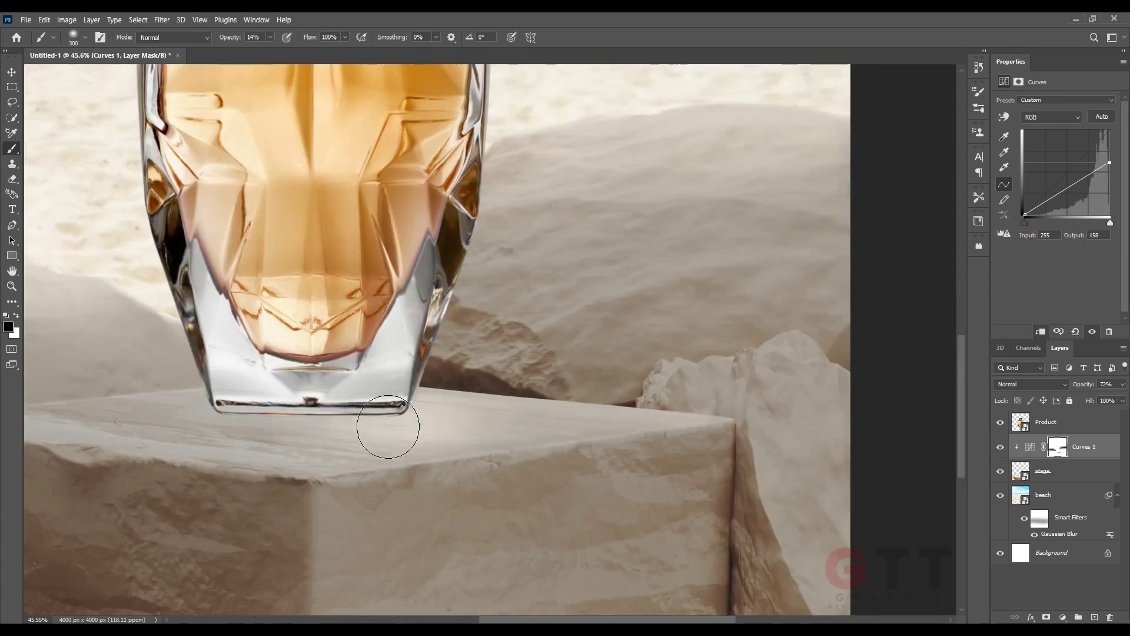
{"action": "scroll", "coordinate": [412, 437], "scroll_direction": "left", "scroll_amount": 5}
{"action": "scroll", "coordinate": [205, 418], "scroll_direction": "left", "scroll_amount": 5}
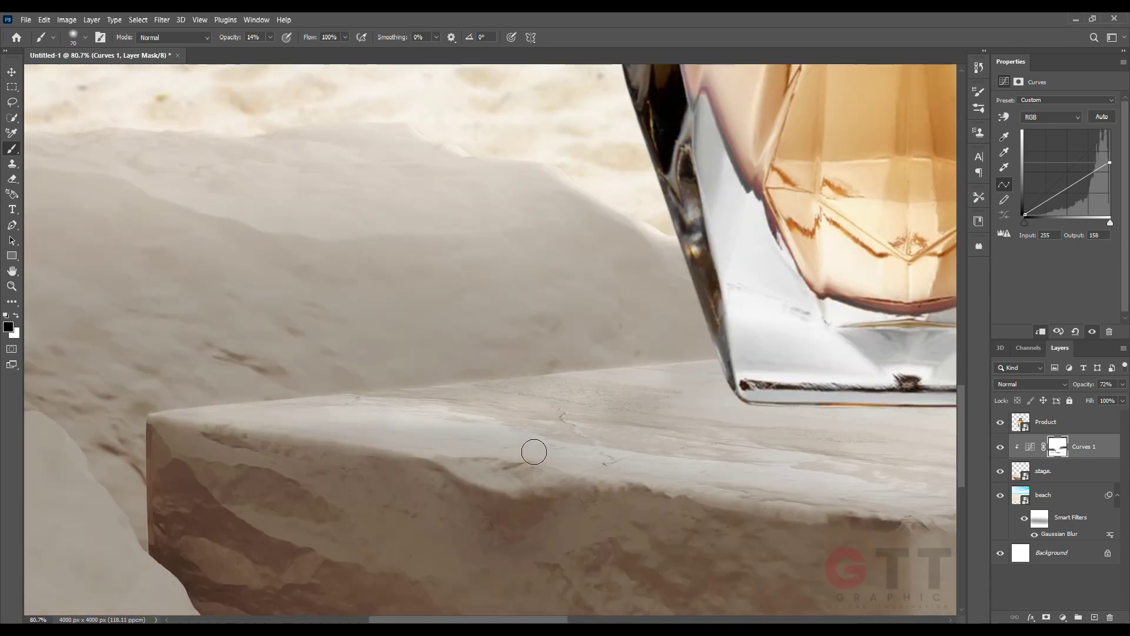
{"action": "scroll", "coordinate": [832, 422], "scroll_direction": "down", "scroll_amount": 3}
{"action": "scroll", "coordinate": [726, 422], "scroll_direction": "right", "scroll_amount": 5}
{"action": "scroll", "coordinate": [484, 461], "scroll_direction": "down", "scroll_amount": 3}
{"action": "scroll", "coordinate": [710, 421], "scroll_direction": "up", "scroll_amount": 3}
{"action": "key", "text": "bracketright"}
{"action": "key", "text": "bracketright"}
{"action": "key", "text": "bracketright"}
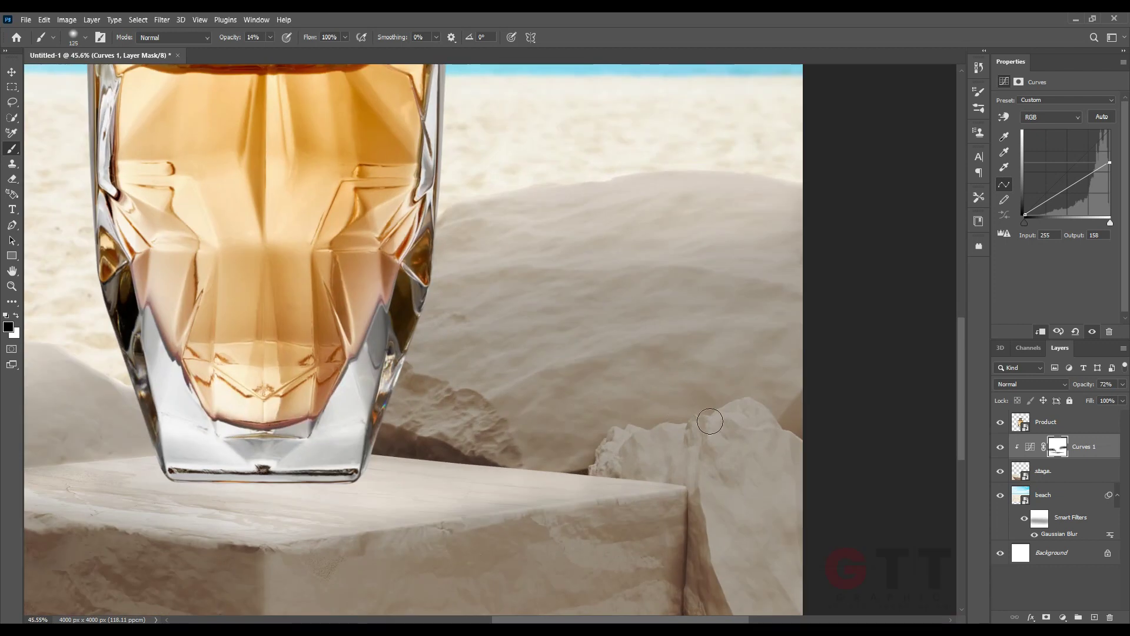
{"action": "scroll", "coordinate": [710, 421], "scroll_direction": "up", "scroll_amount": 3}
{"action": "left_click_drag", "start_coordinate": [714, 457], "coordinate": [623, 469]}
Lower the Curves 1 layer opacity to 72%.
{"action": "scroll", "coordinate": [152, 412], "scroll_direction": "down", "scroll_amount": 3}
{"action": "key", "text": "bracketright"}
{"action": "key", "text": "bracketright"}
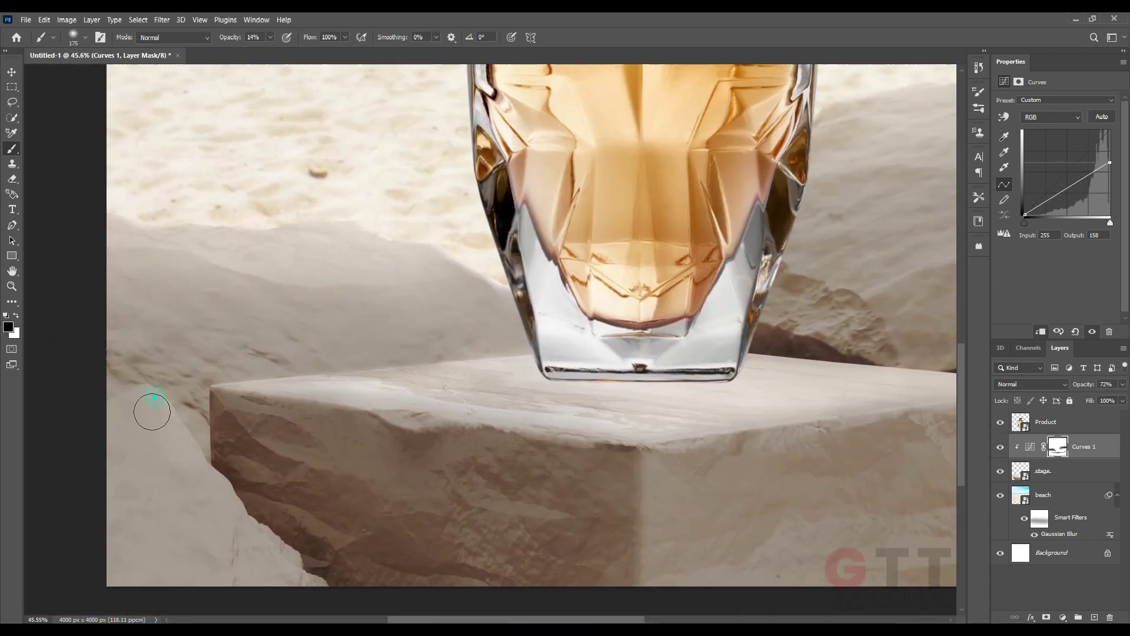
{"action": "scroll", "coordinate": [230, 462], "scroll_direction": "down", "scroll_amount": 3}
{"action": "scroll", "coordinate": [230, 462], "scroll_direction": "down", "scroll_amount": 3}
{"action": "scroll", "coordinate": [229, 462], "scroll_direction": "down", "scroll_amount": 3}
{"action": "key", "text": "bracketright"}
{"action": "key", "text": "bracketright"}
{"action": "key", "text": "bracketright"}
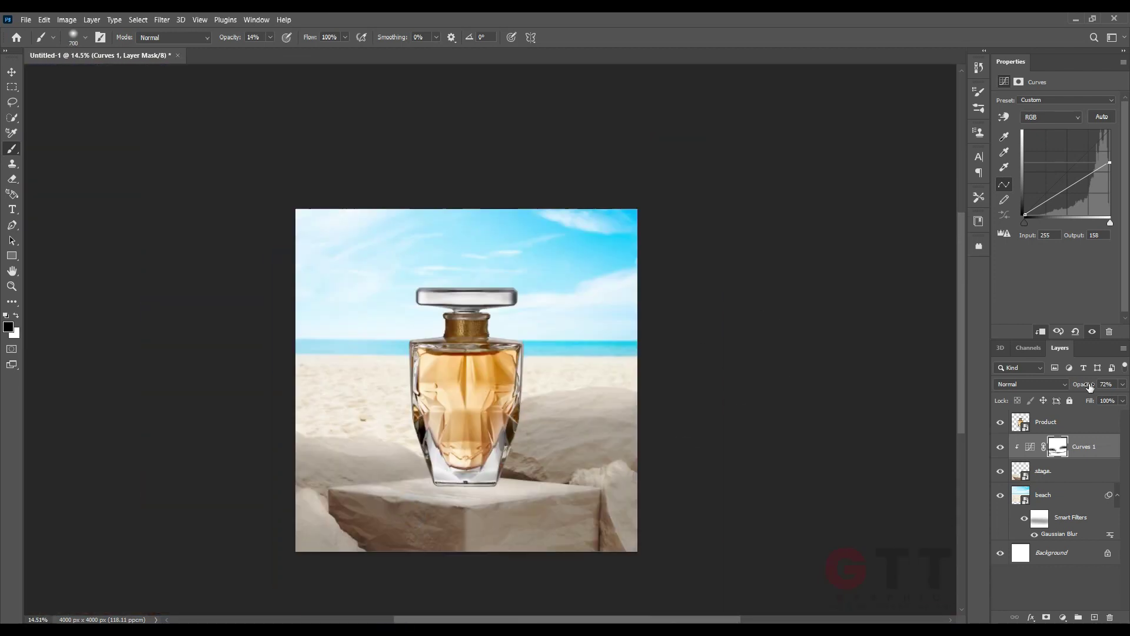
{"action": "left_click_drag", "start_coordinate": [1088, 387], "coordinate": [1074, 387]}
{"action": "key", "text": "v"}
{"action": "left_click", "coordinate": [126, 303]}
{"action": "scroll", "coordinate": [453, 455], "scroll_direction": "up", "scroll_amount": 1}
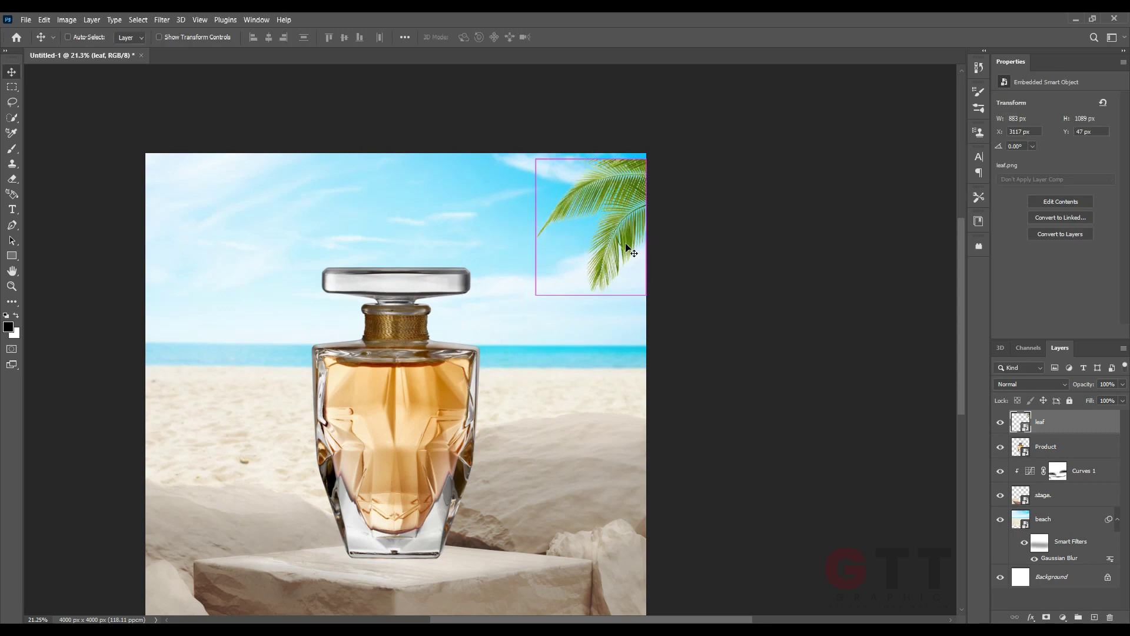
Set the leaf in the top-right corner and apply a Gaussian Blur to it.
{"action": "key", "text": "Return"}
{"action": "left_click", "coordinate": [162, 19]}
{"action": "mouse_move", "coordinate": [274, 174]}
{"action": "left_click", "coordinate": [326, 211]}
{"action": "key", "text": "Return"}
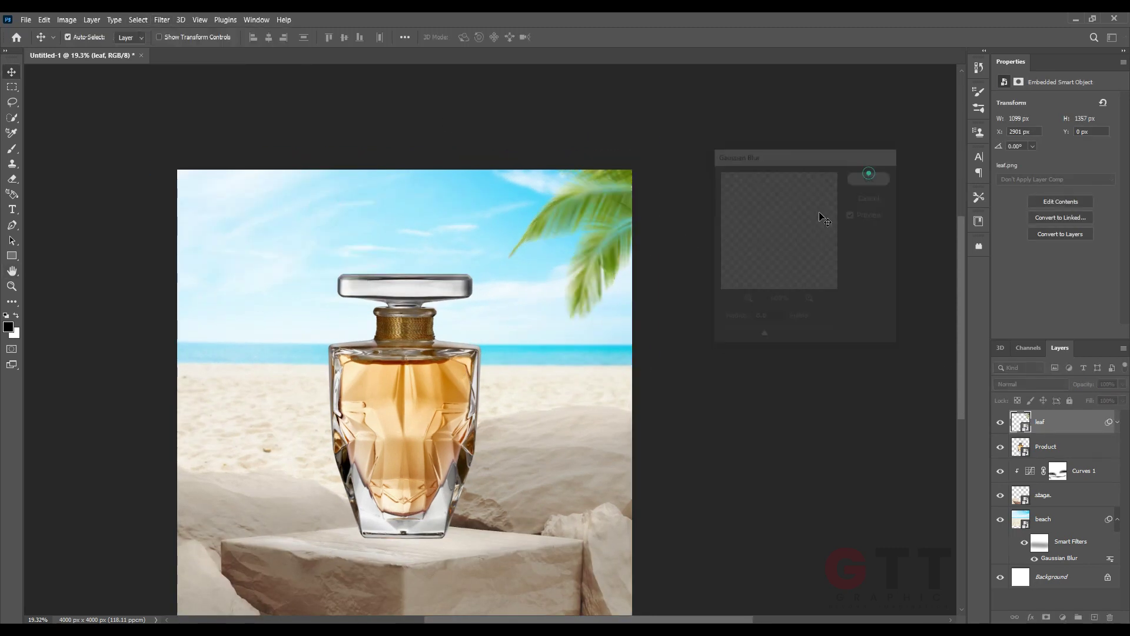
Duplicate the blurred leaf, flip the copy horizontally into the top-left, and resize the original.
{"action": "key", "text": "ctrl+j"}
{"action": "key", "text": "ctrl+t"}
{"action": "right_click", "coordinate": [277, 228]}
{"action": "left_click", "coordinate": [317, 447]}
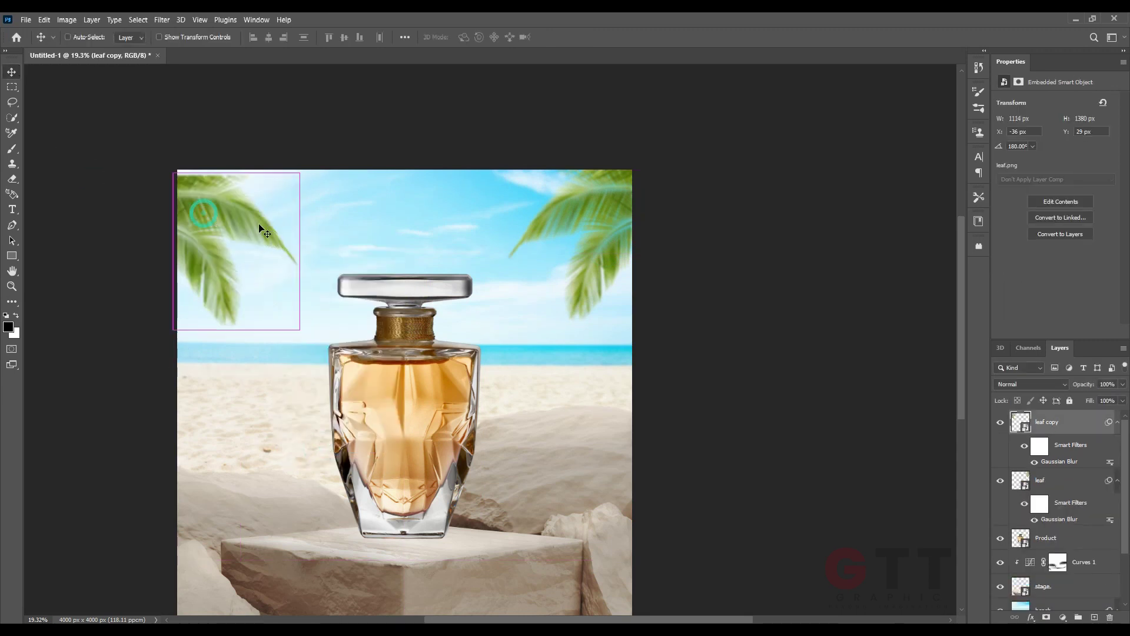
{"action": "key", "text": "Return"}
{"action": "left_click", "coordinate": [518, 247], "text": "ctrl"}
{"action": "key", "text": "ctrl+t"}
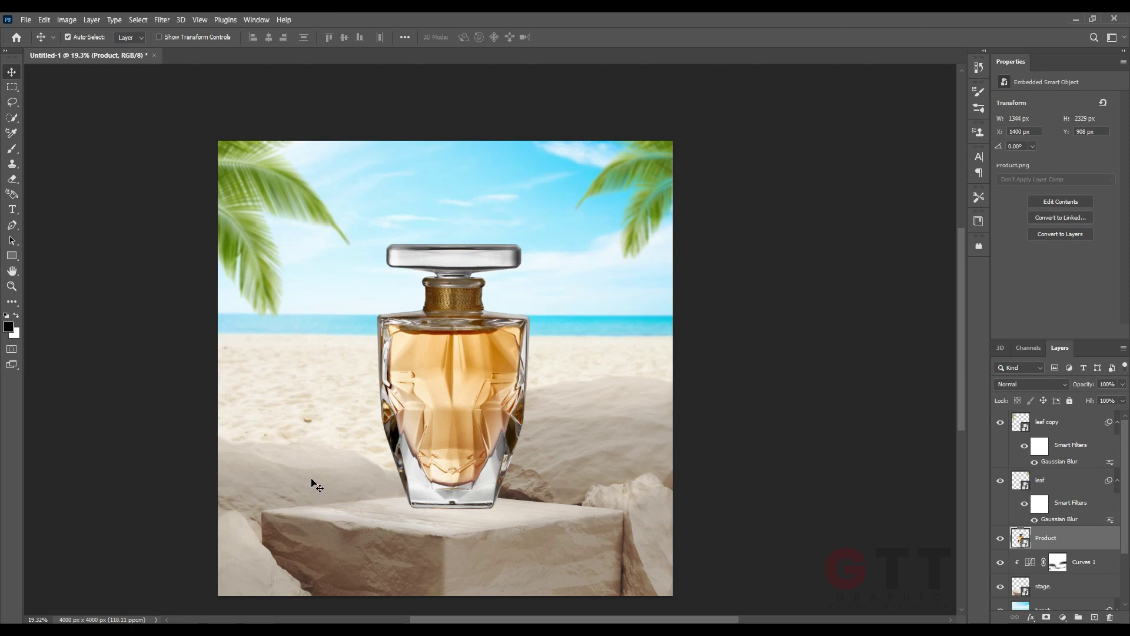
{"action": "scroll", "coordinate": [445, 512], "scroll_direction": "up", "scroll_amount": 5, "text": "alt"}
Choose a soft black brush and paint a thin shadow line under the bottle base.
{"action": "left_click", "coordinate": [12, 148]}
{"action": "left_click", "coordinate": [77, 37]}
{"action": "double_click", "coordinate": [64, 147]}
{"action": "scroll", "coordinate": [395, 444], "scroll_direction": "up", "scroll_amount": 1, "text": "alt"}
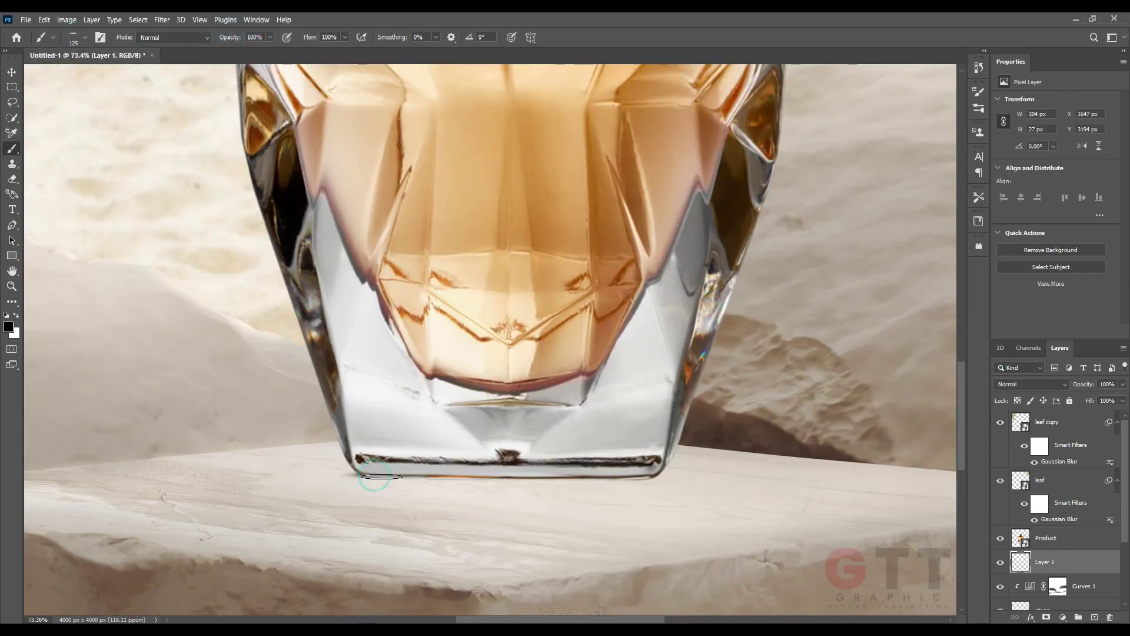
{"action": "scroll", "coordinate": [410, 481], "scroll_direction": "up", "scroll_amount": 3, "text": "alt"}
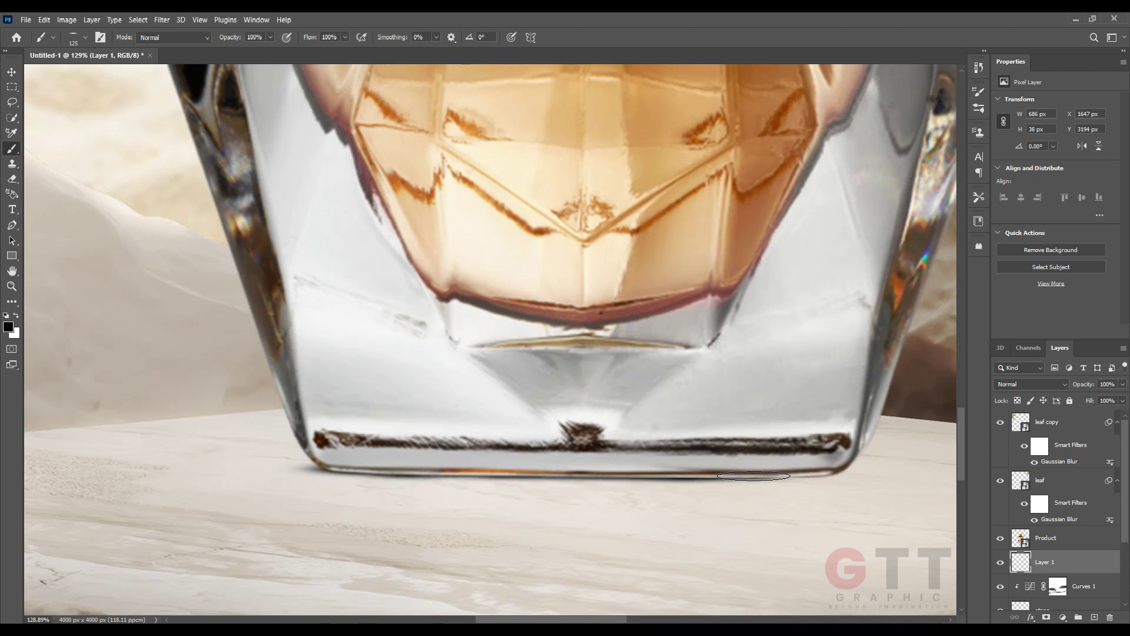
{"action": "scroll", "coordinate": [754, 476], "scroll_direction": "down", "scroll_amount": 4, "text": "alt"}
{"action": "scroll", "coordinate": [452, 537], "scroll_direction": "down", "scroll_amount": 2, "text": "alt"}
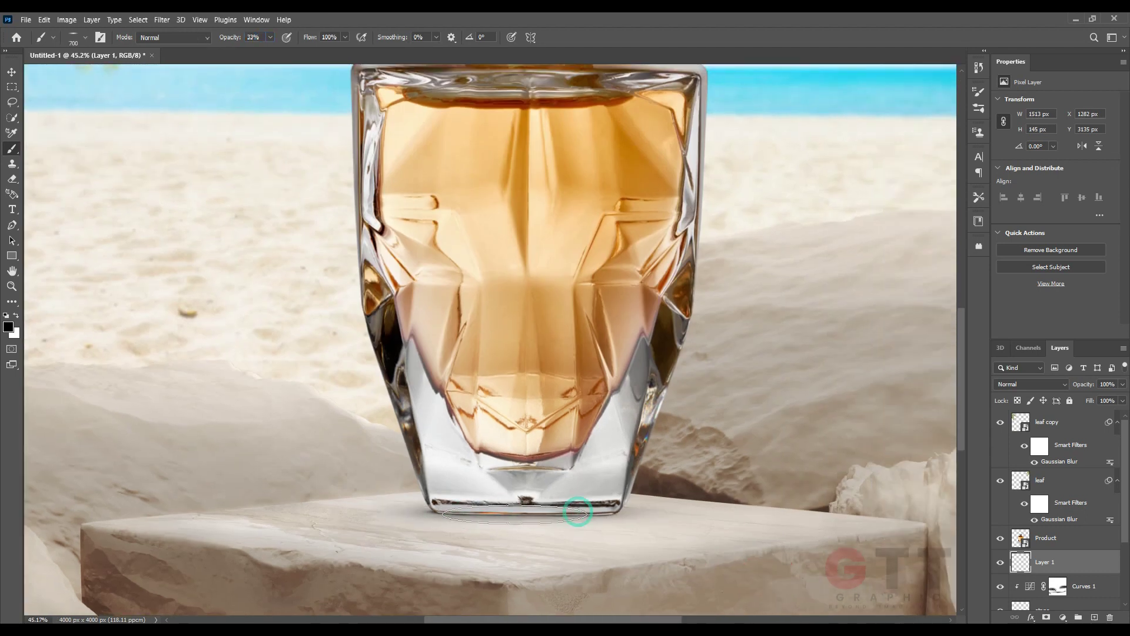
{"action": "scroll", "coordinate": [571, 508], "scroll_direction": "down", "scroll_amount": 3, "text": "alt"}
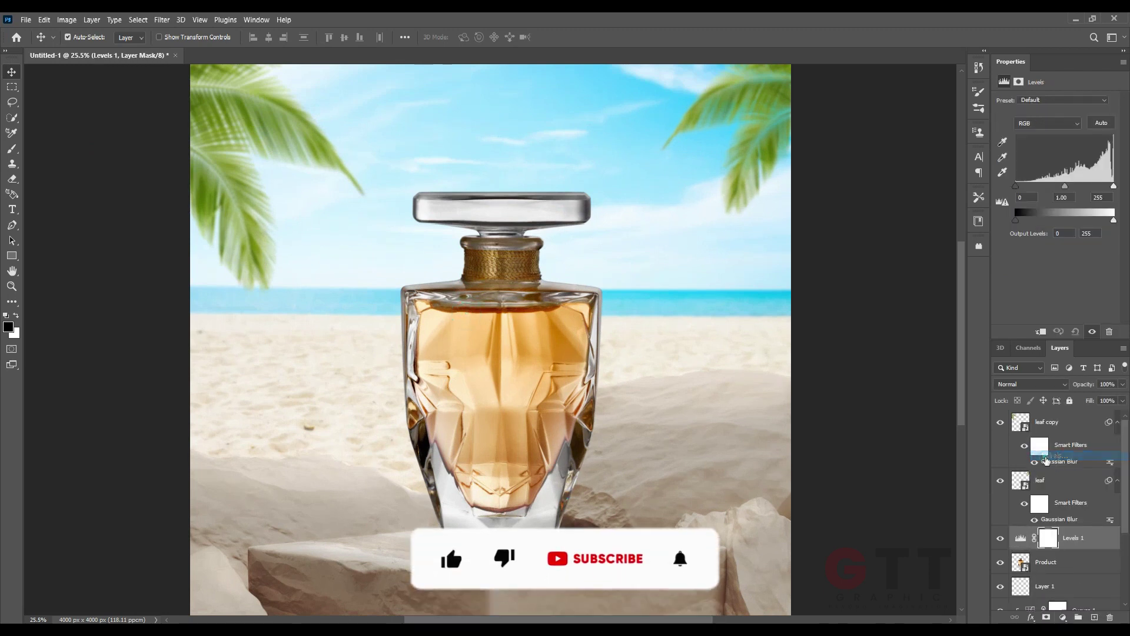
Drag the Levels black and midtone input sliders to lighten the bottle to a golden tone.
{"action": "left_click_drag", "start_coordinate": [1064, 185], "coordinate": [1030, 186]}
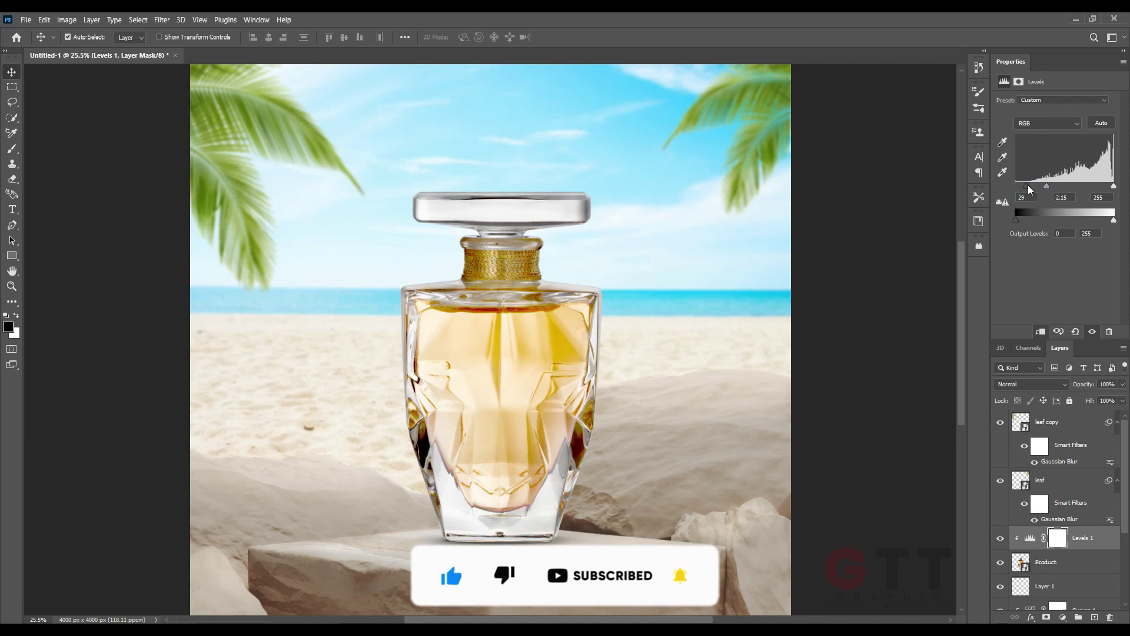
{"action": "left_click", "coordinate": [531, 546]}
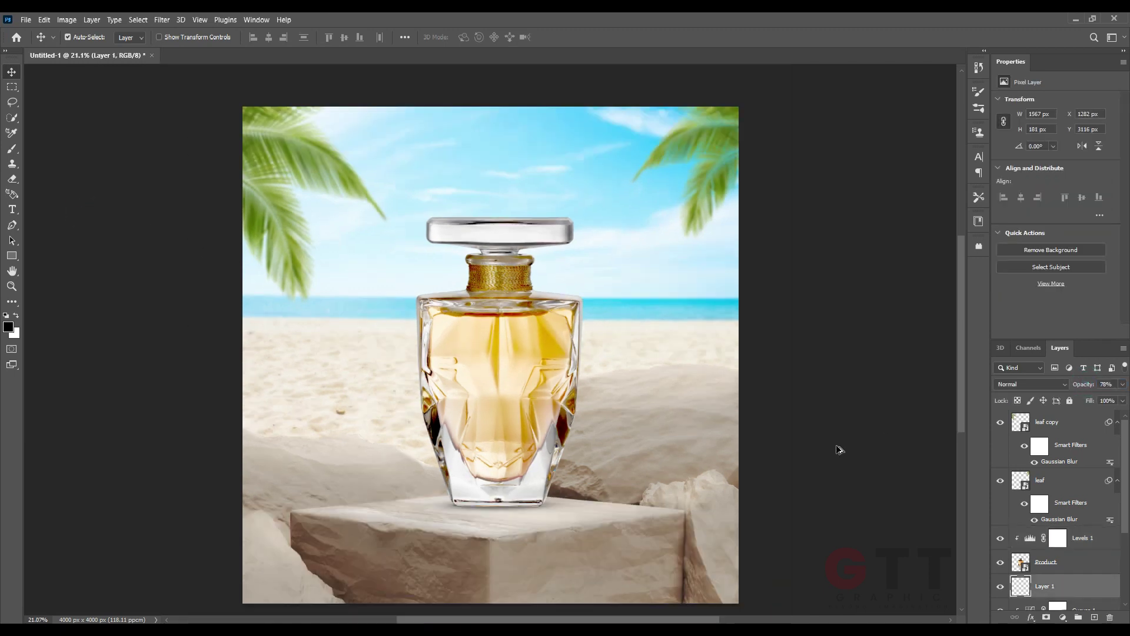
{"action": "scroll", "coordinate": [379, 419], "scroll_direction": "down", "scroll_amount": 2}
{"action": "left_click", "coordinate": [246, 382]}
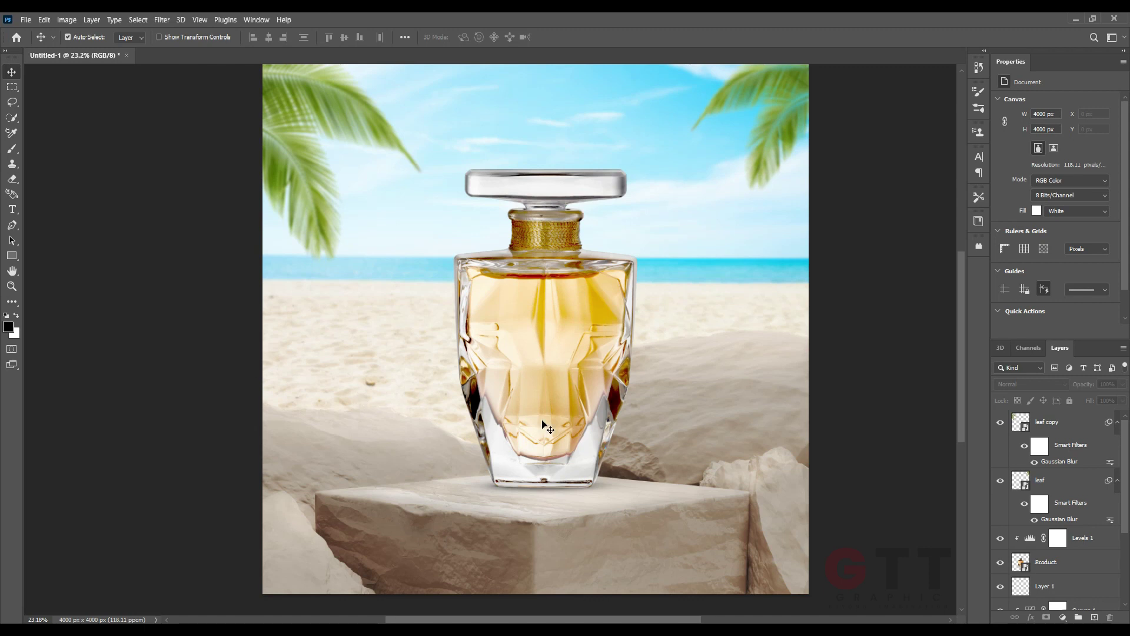
Draw a Polygonal Lasso shadow shape on the pedestal and fill it black on a new layer.
{"action": "scroll", "coordinate": [471, 463], "scroll_direction": "up", "scroll_amount": 5}
{"action": "left_click", "coordinate": [13, 120]}
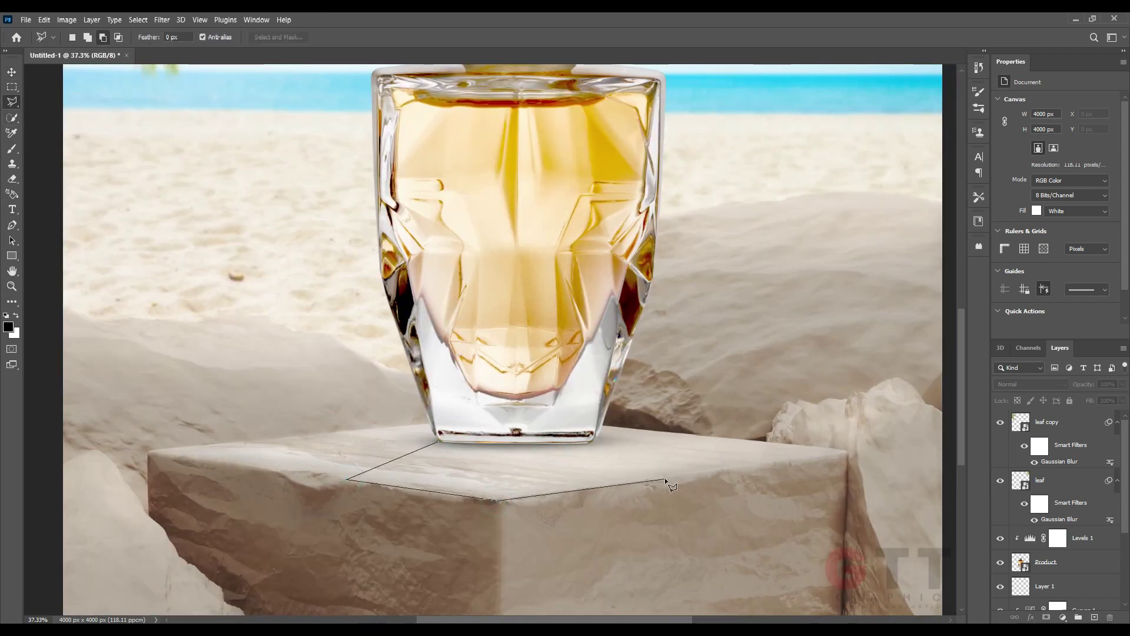
{"action": "left_click", "coordinate": [1045, 508]}
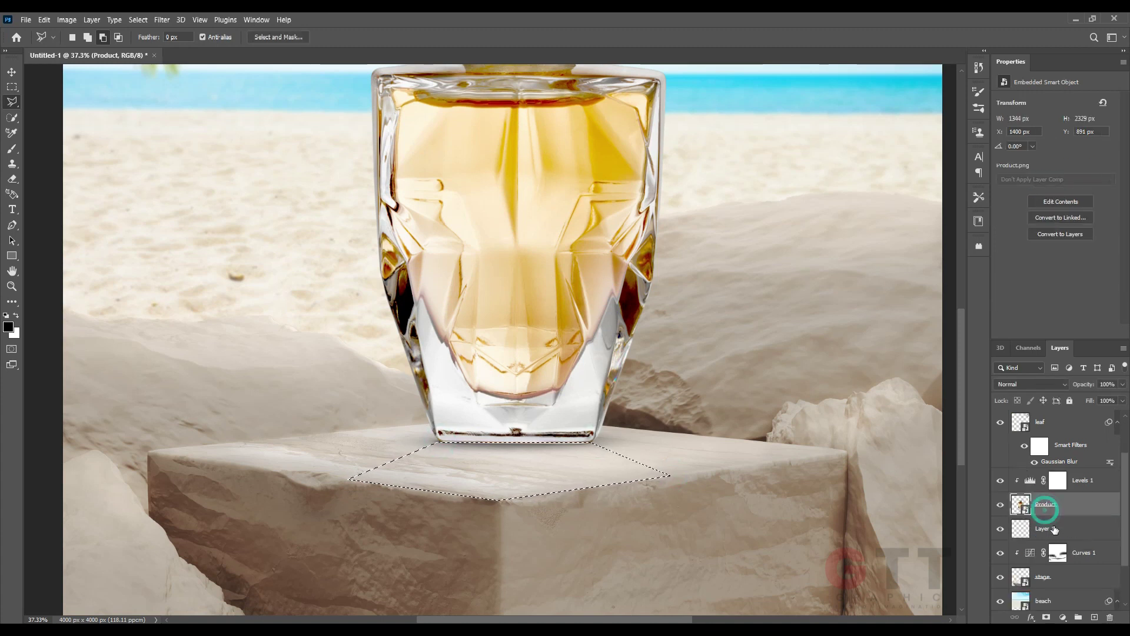
{"action": "left_click", "coordinate": [1094, 617]}
{"action": "key", "text": "alt+BackSpace"}
{"action": "left_click_drag", "start_coordinate": [1083, 384], "coordinate": [1054, 384]}
Blur the shadow with Gaussian Blur radius 8.8 and lower its opacity to 9%.
{"action": "left_click", "coordinate": [162, 20]}
{"action": "left_click", "coordinate": [341, 242]}
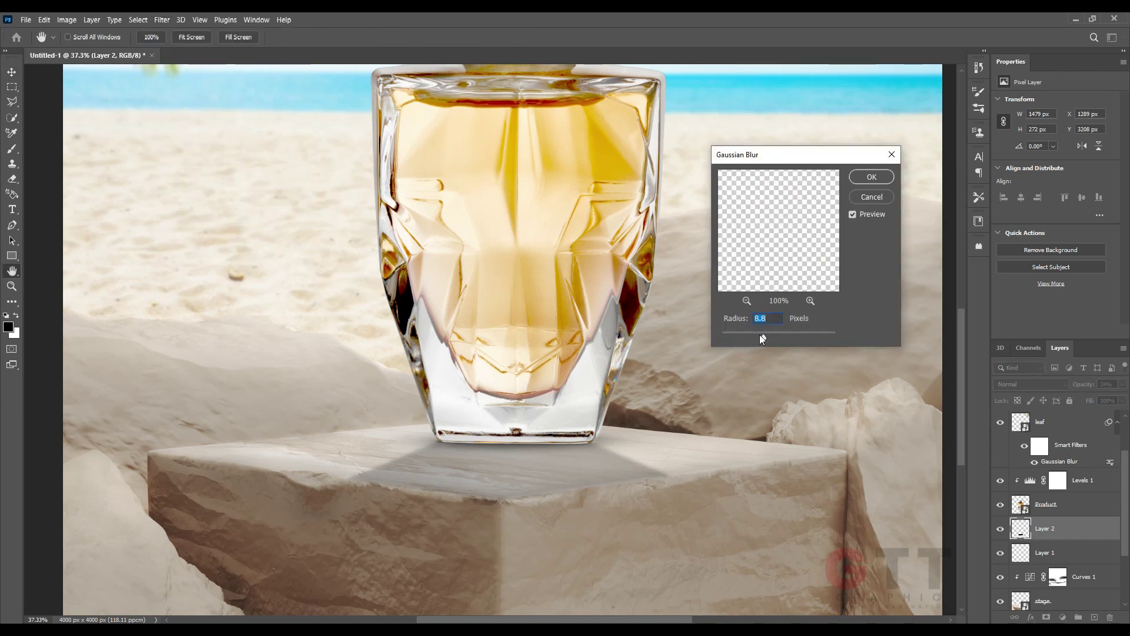
{"action": "left_click_drag", "start_coordinate": [759, 334], "coordinate": [779, 336]}
{"action": "key", "text": "Return"}
{"action": "left_click_drag", "start_coordinate": [1082, 384], "coordinate": [1075, 385]}
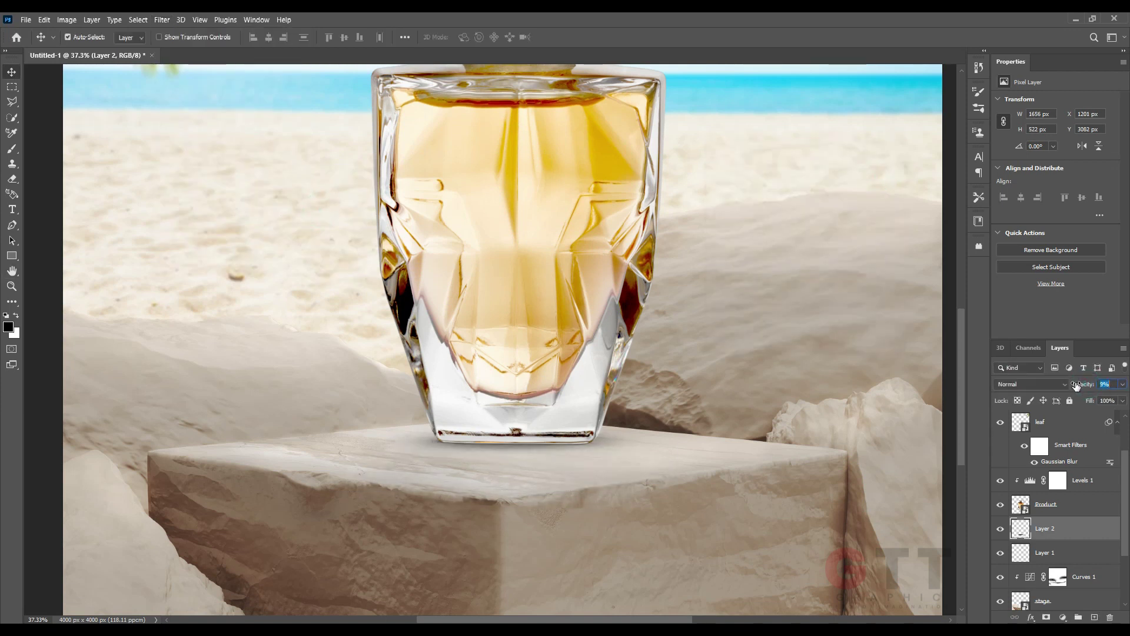
{"action": "scroll", "coordinate": [546, 494], "scroll_direction": "down", "scroll_amount": 3}
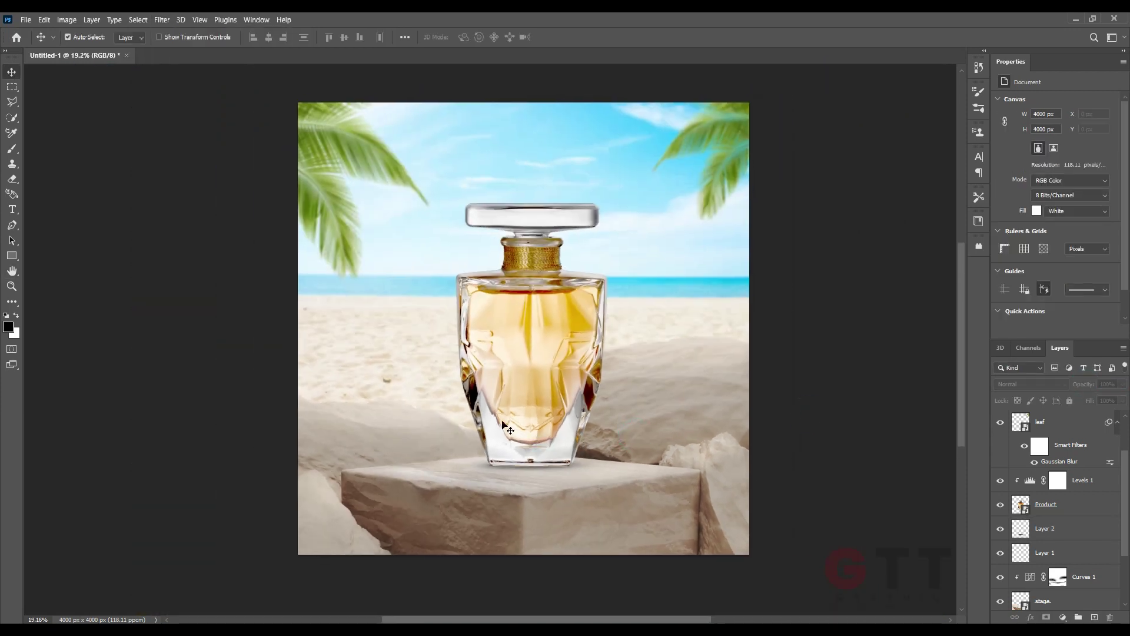
{"action": "left_click", "coordinate": [467, 411]}
Add a white Solid Color fill clipped to Product and invert its mask to hide it.
{"action": "left_click", "coordinate": [1063, 616]}
{"action": "left_click", "coordinate": [1054, 403]}
{"action": "key", "text": "Return"}
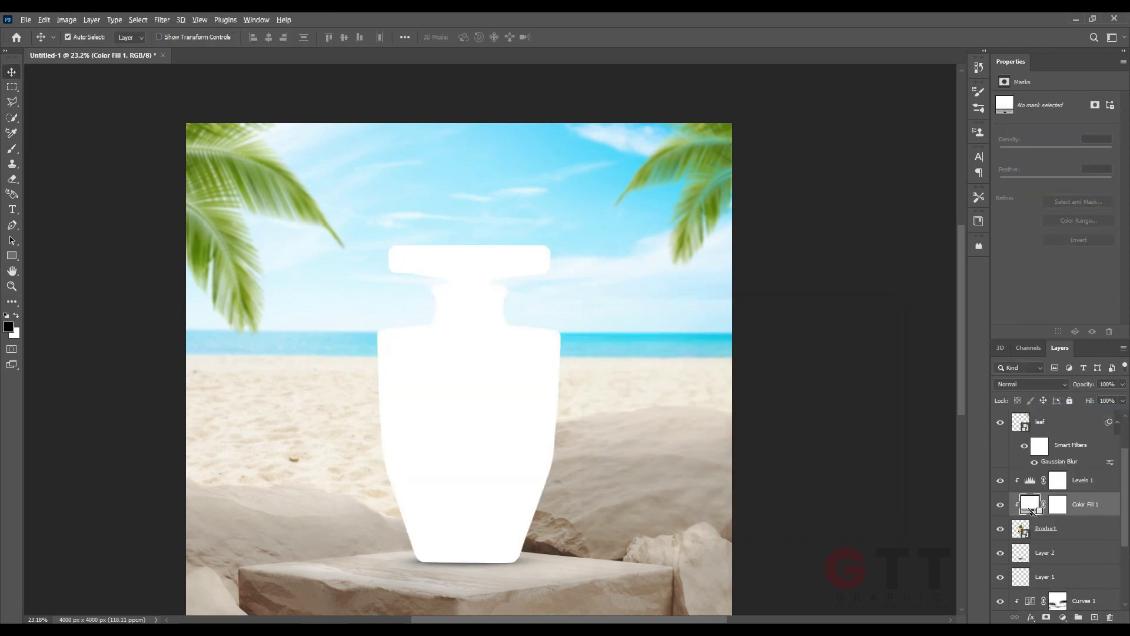
{"action": "left_click", "coordinate": [1059, 505]}
{"action": "key", "text": "ctrl+i"}
Paint white on the fill mask with a small brush along the bottle's edges.
{"action": "left_click", "coordinate": [73, 37]}
{"action": "key", "text": "0"}
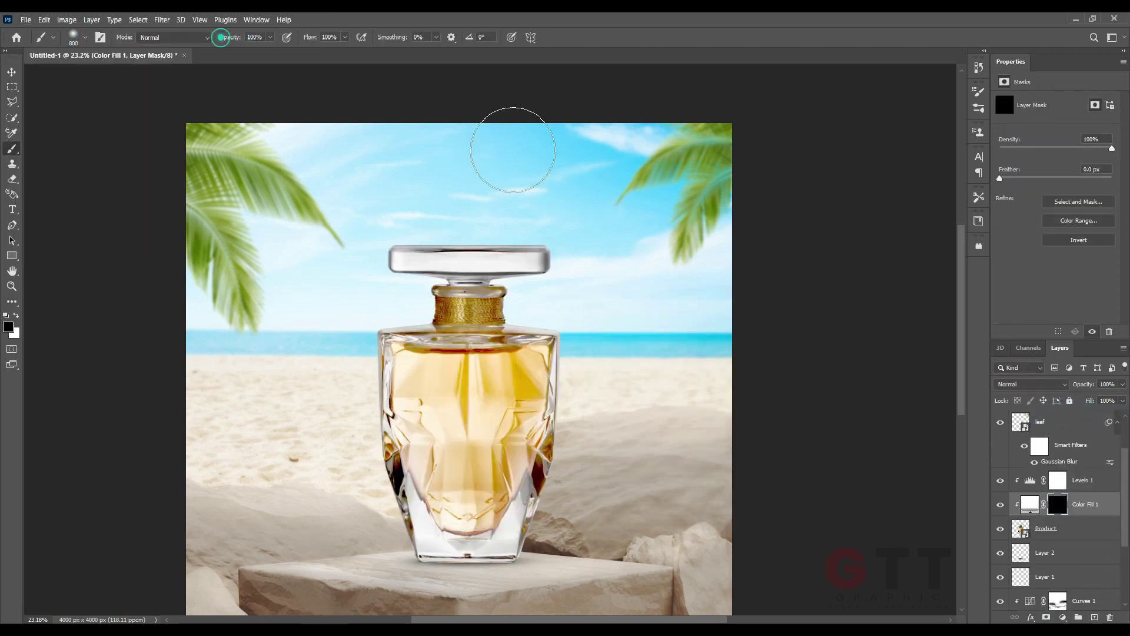
{"action": "scroll", "coordinate": [566, 416], "scroll_direction": "up", "scroll_amount": 2}
{"action": "scroll", "coordinate": [572, 345], "scroll_direction": "up", "scroll_amount": 5}
{"action": "scroll", "coordinate": [564, 305], "scroll_direction": "down", "scroll_amount": 2}
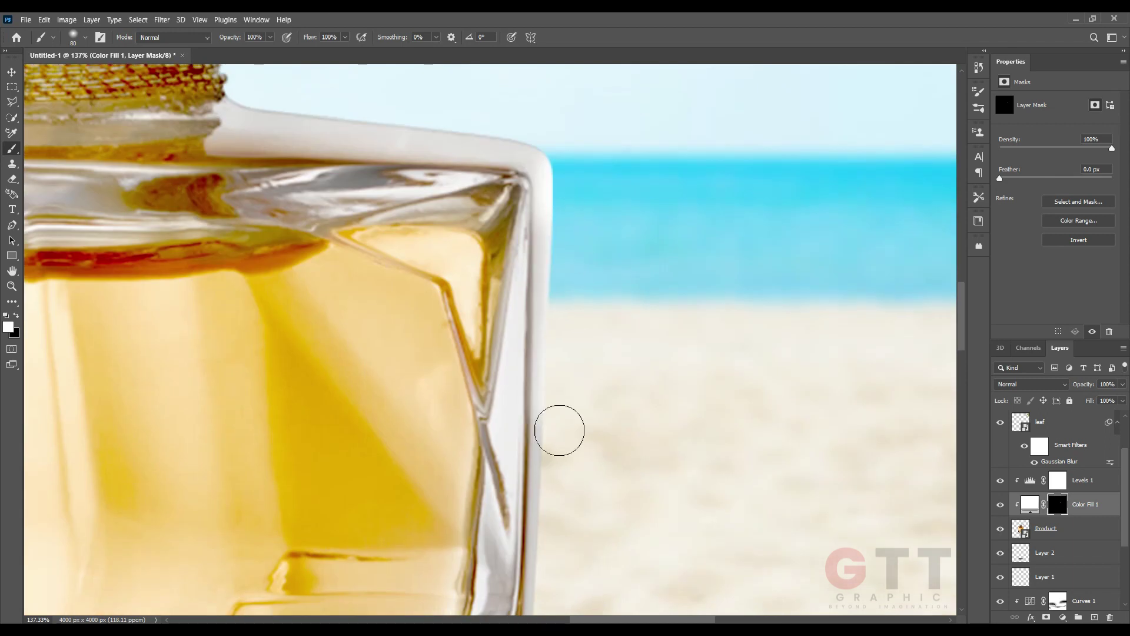
{"action": "scroll", "coordinate": [588, 191], "scroll_direction": "down", "scroll_amount": 3}
{"action": "key", "text": "bracketleft"}
{"action": "key", "text": "bracketleft"}
{"action": "key", "text": "bracketleft"}
{"action": "scroll", "coordinate": [574, 425], "scroll_direction": "down", "scroll_amount": 2}
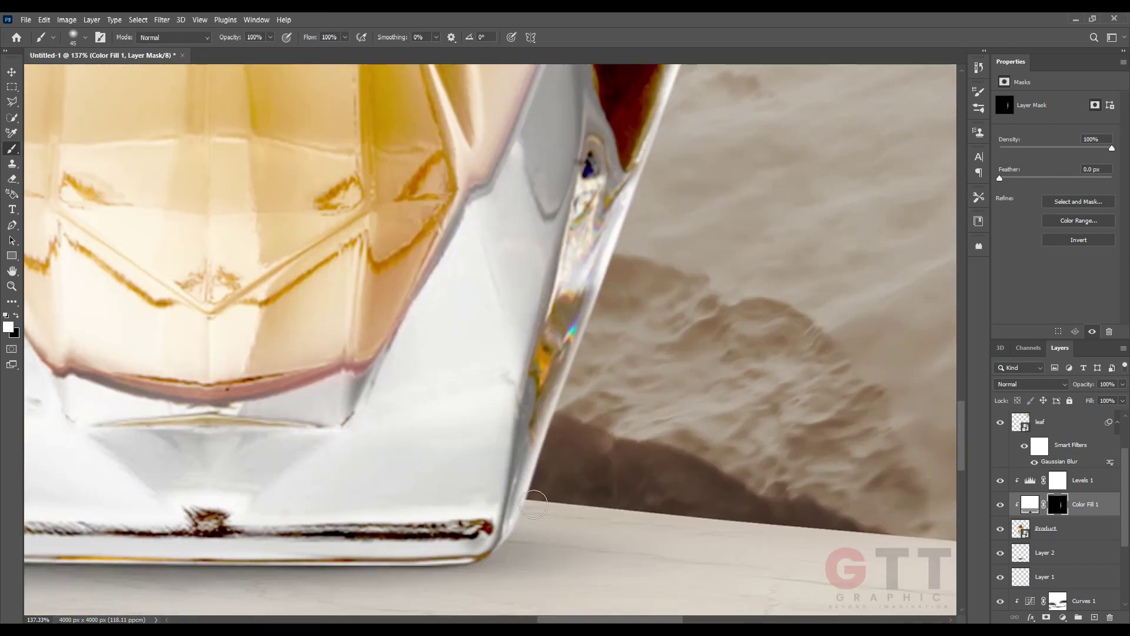
{"action": "scroll", "coordinate": [475, 347], "scroll_direction": "up", "scroll_amount": 2}
{"action": "scroll", "coordinate": [262, 310], "scroll_direction": "up", "scroll_amount": 2}
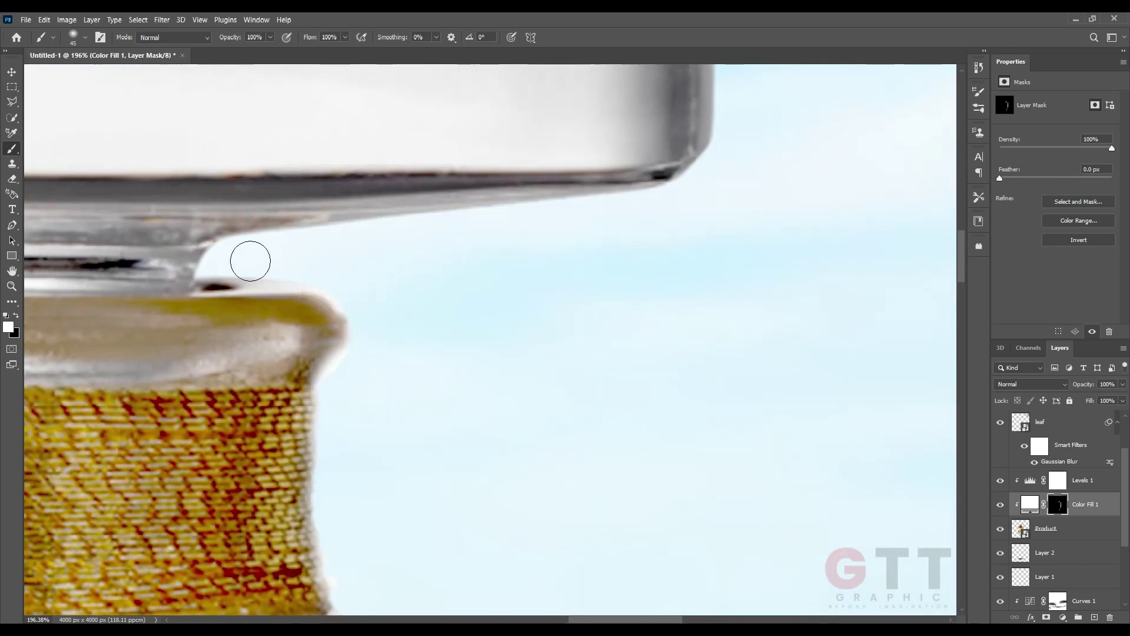
{"action": "scroll", "coordinate": [426, 224], "scroll_direction": "up", "scroll_amount": 4}
{"action": "scroll", "coordinate": [582, 402], "scroll_direction": "right", "scroll_amount": 2}
{"action": "scroll", "coordinate": [489, 223], "scroll_direction": "left", "scroll_amount": 15}
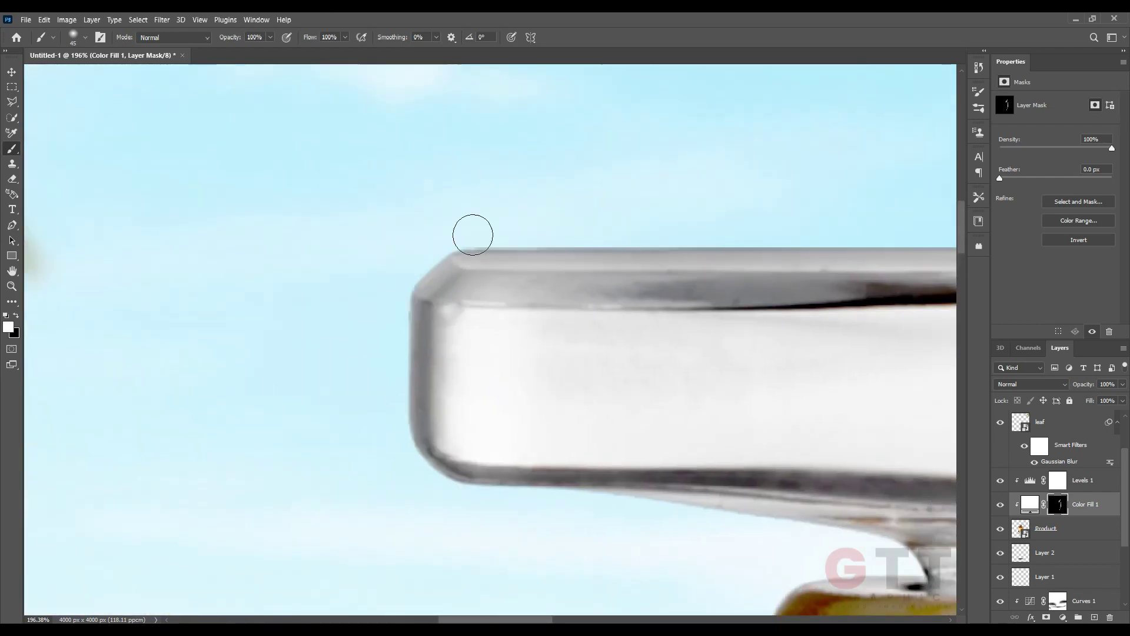
{"action": "scroll", "coordinate": [412, 382], "scroll_direction": "down", "scroll_amount": 1}
{"action": "scroll", "coordinate": [459, 365], "scroll_direction": "down", "scroll_amount": 2}
{"action": "scroll", "coordinate": [459, 365], "scroll_direction": "right", "scroll_amount": 4}
{"action": "scroll", "coordinate": [353, 306], "scroll_direction": "down", "scroll_amount": 4}
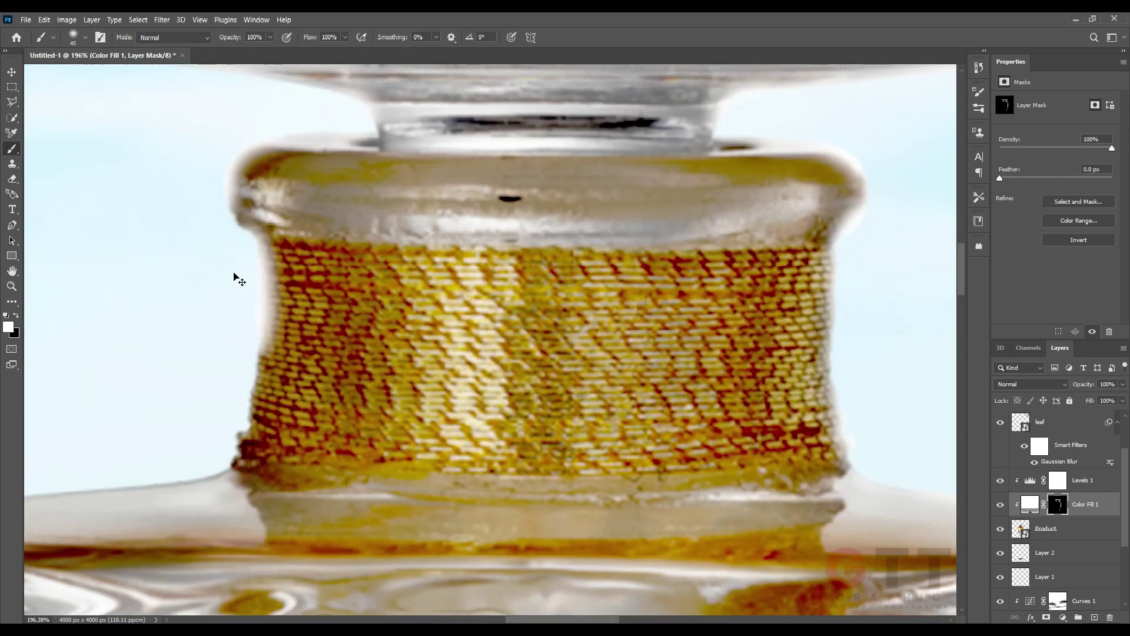
{"action": "scroll", "coordinate": [412, 300], "scroll_direction": "down", "scroll_amount": 3}
{"action": "scroll", "coordinate": [505, 320], "scroll_direction": "left", "scroll_amount": 5}
{"action": "scroll", "coordinate": [356, 328], "scroll_direction": "left", "scroll_amount": 5}
{"action": "scroll", "coordinate": [393, 319], "scroll_direction": "down", "scroll_amount": 4}
{"action": "scroll", "coordinate": [393, 319], "scroll_direction": "down", "scroll_amount": 3}
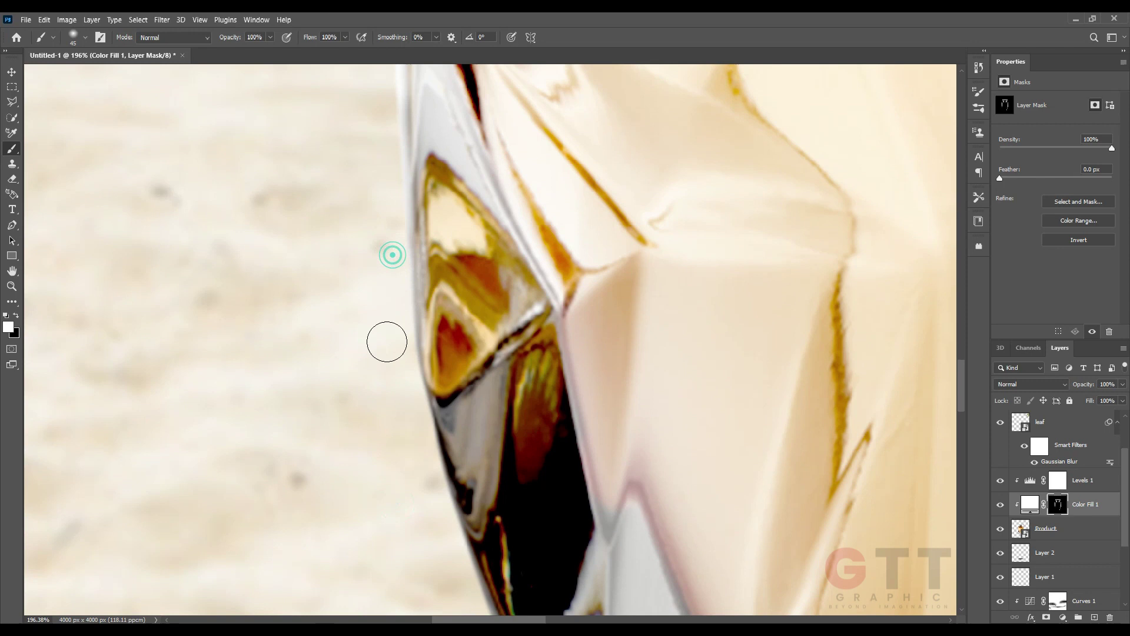
{"action": "scroll", "coordinate": [386, 338], "scroll_direction": "down", "scroll_amount": 3}
{"action": "scroll", "coordinate": [347, 244], "scroll_direction": "down", "scroll_amount": 3}
{"action": "scroll", "coordinate": [320, 184], "scroll_direction": "down", "scroll_amount": 3}
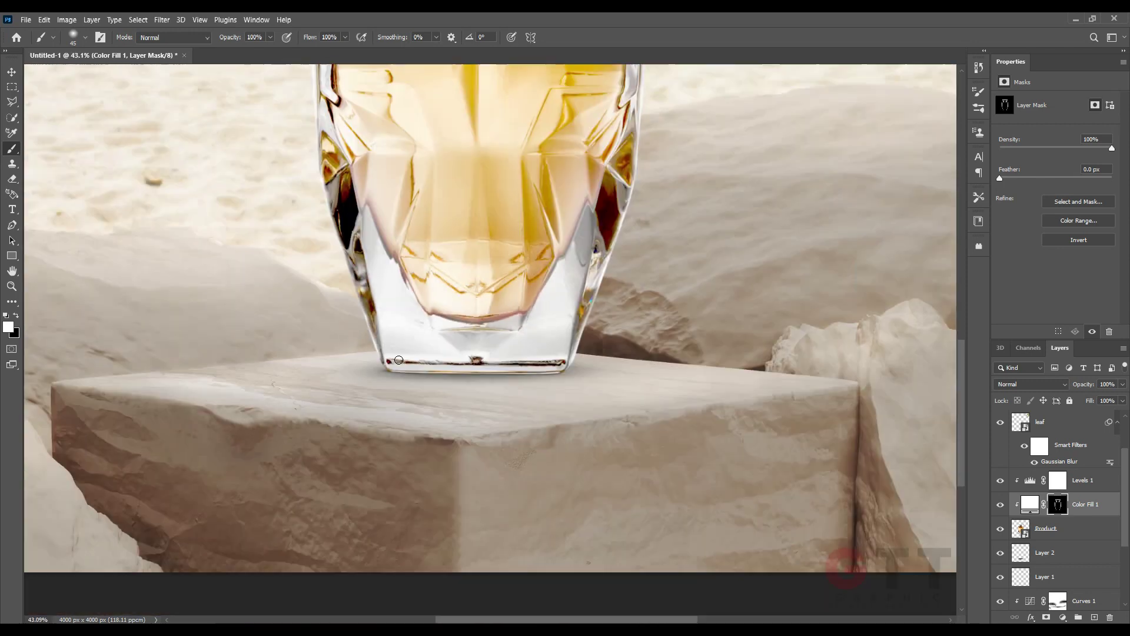
{"action": "scroll", "coordinate": [442, 315], "scroll_direction": "up", "scroll_amount": 5}
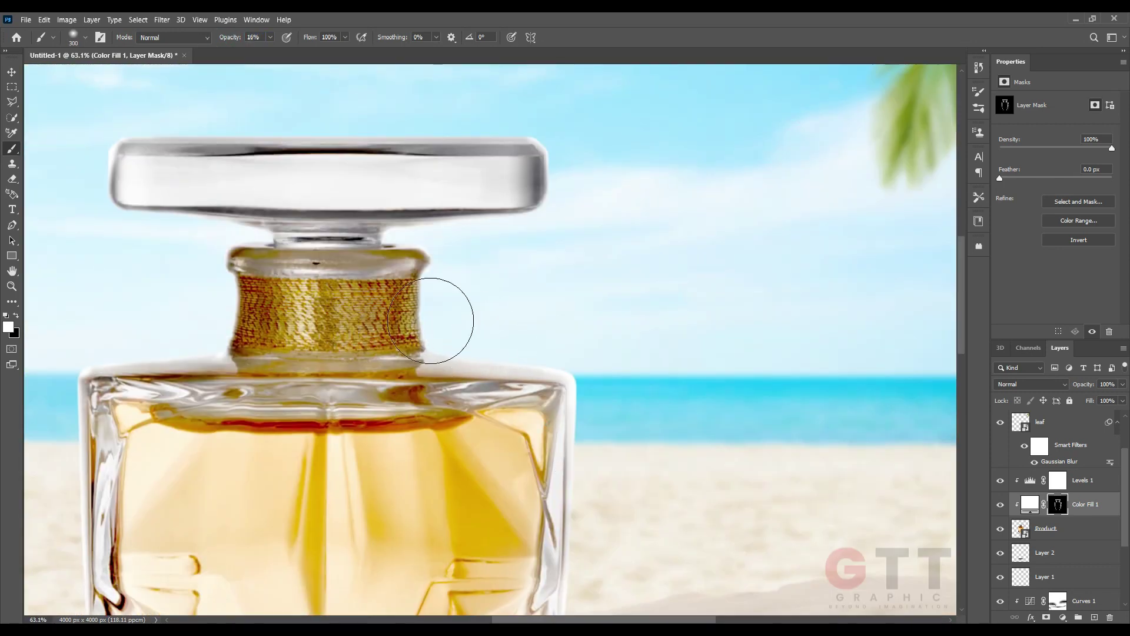
{"action": "scroll", "coordinate": [714, 189], "scroll_direction": "up", "scroll_amount": 2}
{"action": "scroll", "coordinate": [714, 189], "scroll_direction": "left", "scroll_amount": 3}
{"action": "scroll", "coordinate": [399, 302], "scroll_direction": "down", "scroll_amount": 2}
{"action": "scroll", "coordinate": [356, 328], "scroll_direction": "down", "scroll_amount": 7}
{"action": "scroll", "coordinate": [357, 327], "scroll_direction": "left", "scroll_amount": 4}
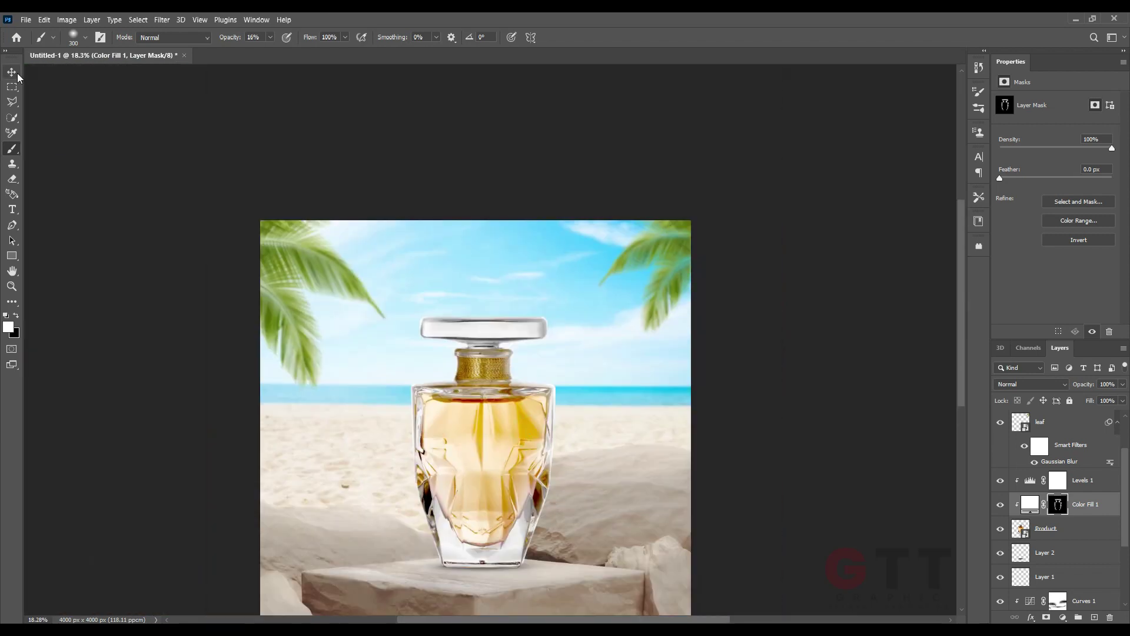
{"action": "scroll", "coordinate": [522, 398], "scroll_direction": "down", "scroll_amount": 3}
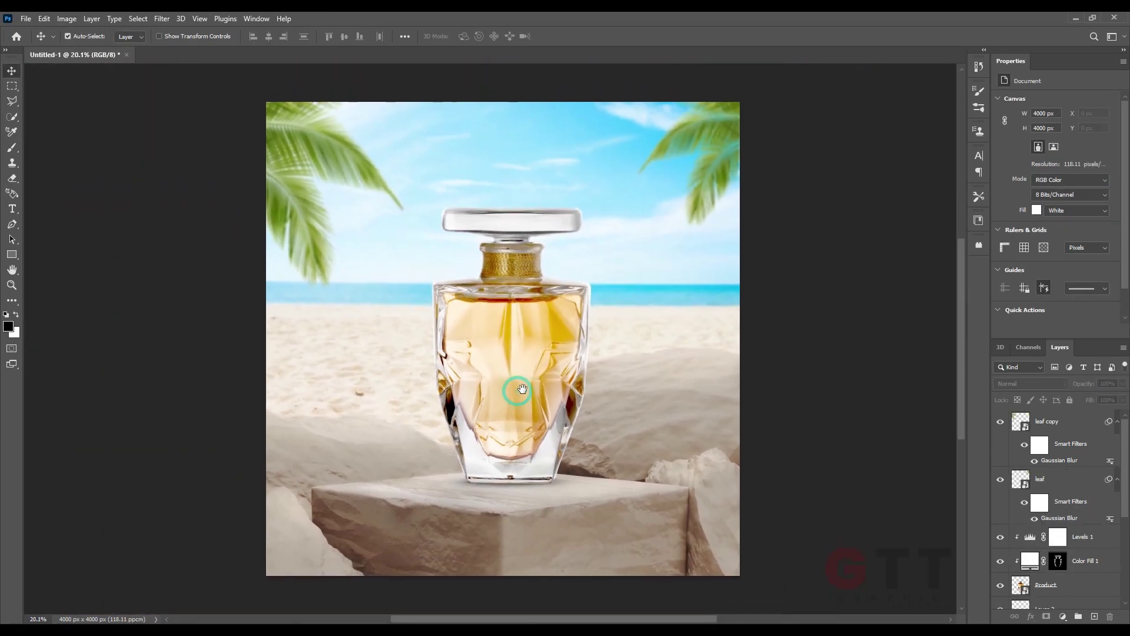
{"action": "scroll", "coordinate": [1059, 471], "scroll_direction": "down", "scroll_amount": 5}
Place the leaf (2) image above the Curves layer beside the bottle.
{"action": "left_click", "coordinate": [1089, 495]}
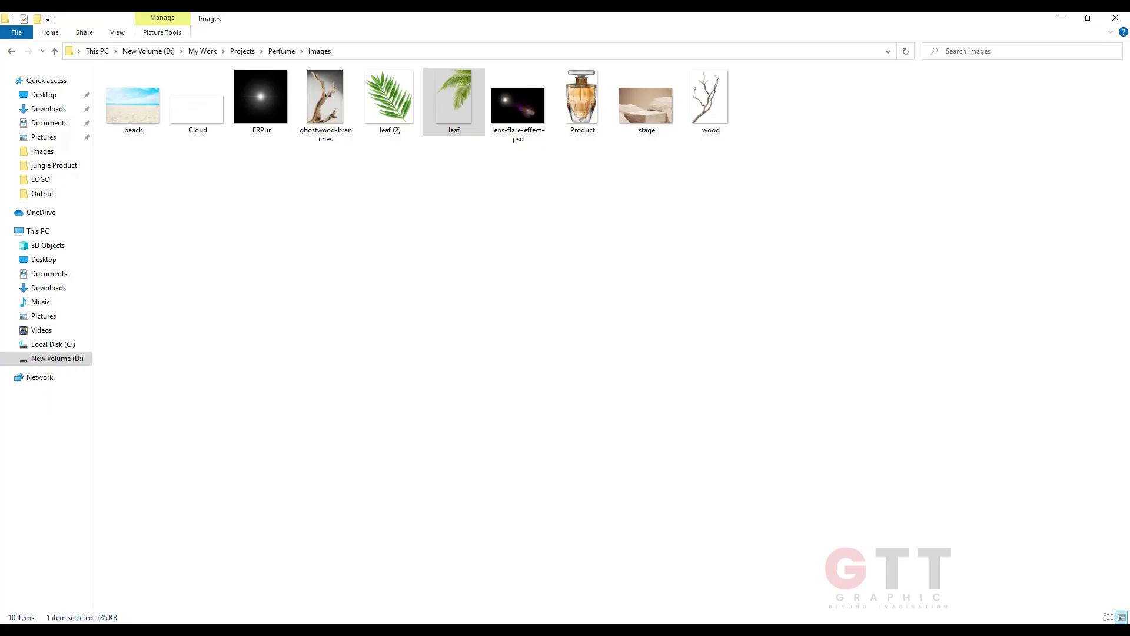
{"action": "mouse_move", "coordinate": [400, 598]}
{"action": "left_mouse_down"}
{"action": "mouse_move", "coordinate": [494, 342]}
{"action": "mouse_move", "coordinate": [618, 383]}
{"action": "left_mouse_up"}
{"action": "key", "text": "Return"}
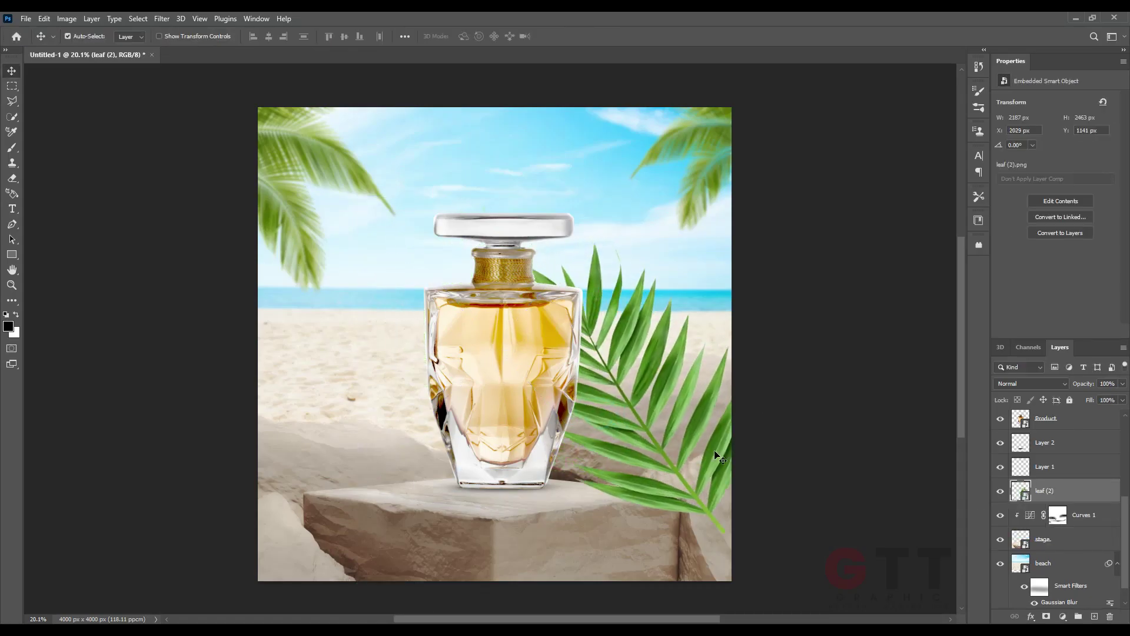
Fill the leaf selection black on a new layer and convert it to a Smart Object.
{"action": "key", "text": "ctrl+shift+alt+n"}
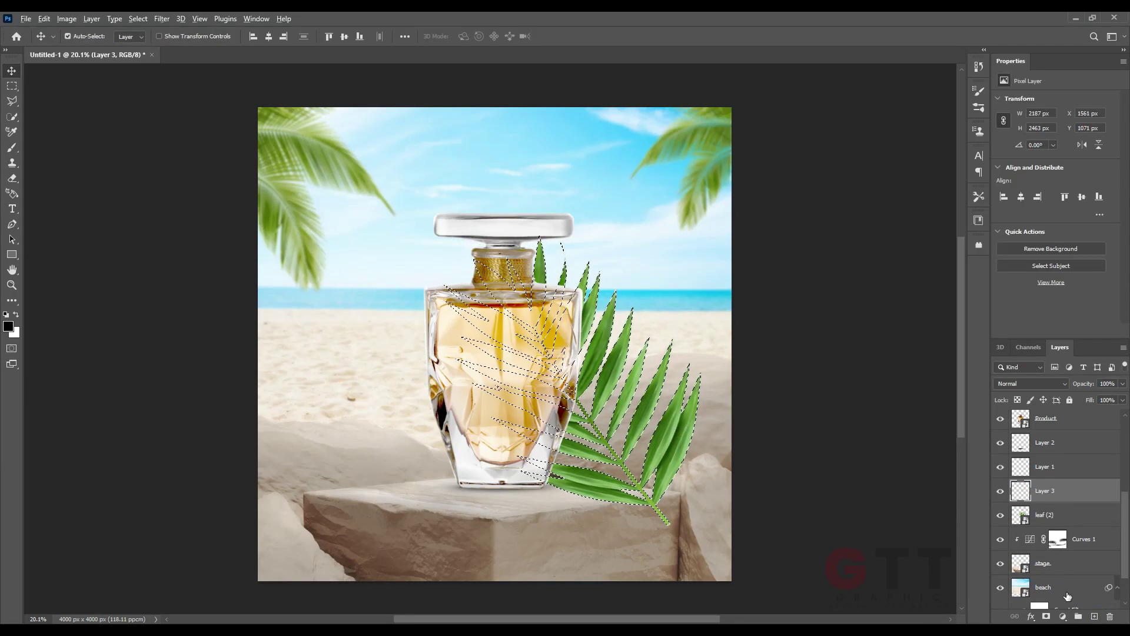
{"action": "key", "text": "alt+BackSpace"}
{"action": "key", "text": "ctrl+d"}
{"action": "right_click", "coordinate": [1053, 490]}
{"action": "left_click", "coordinate": [1067, 410]}
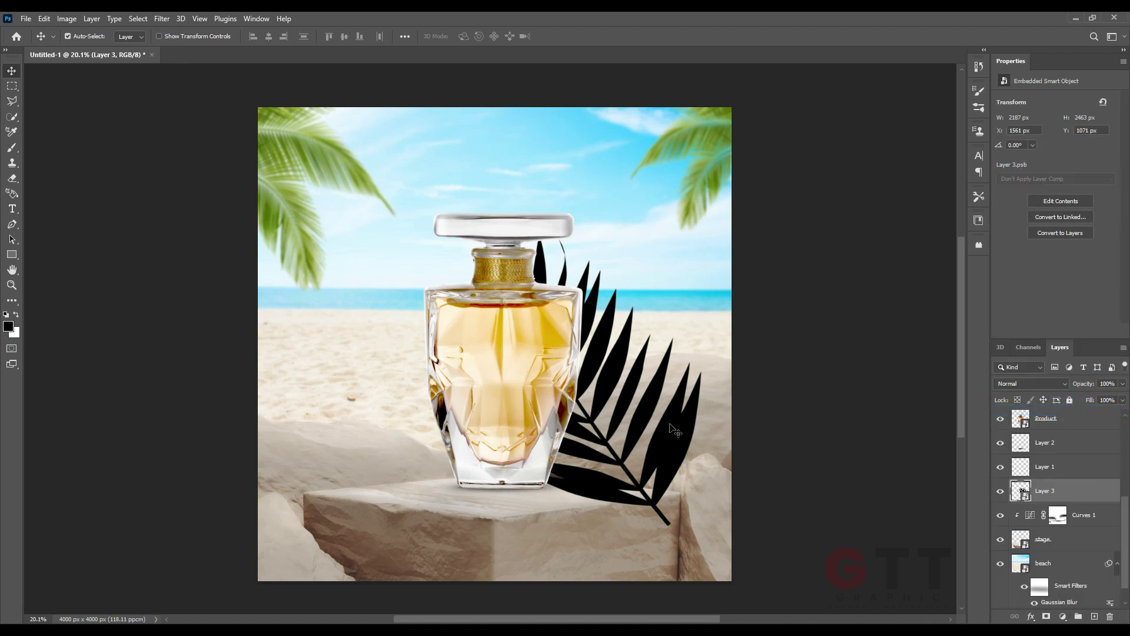
Gaussian-blur the leaf shadow, lower its opacity to 31%, and shrink and tilt it.
{"action": "left_click", "coordinate": [162, 18]}
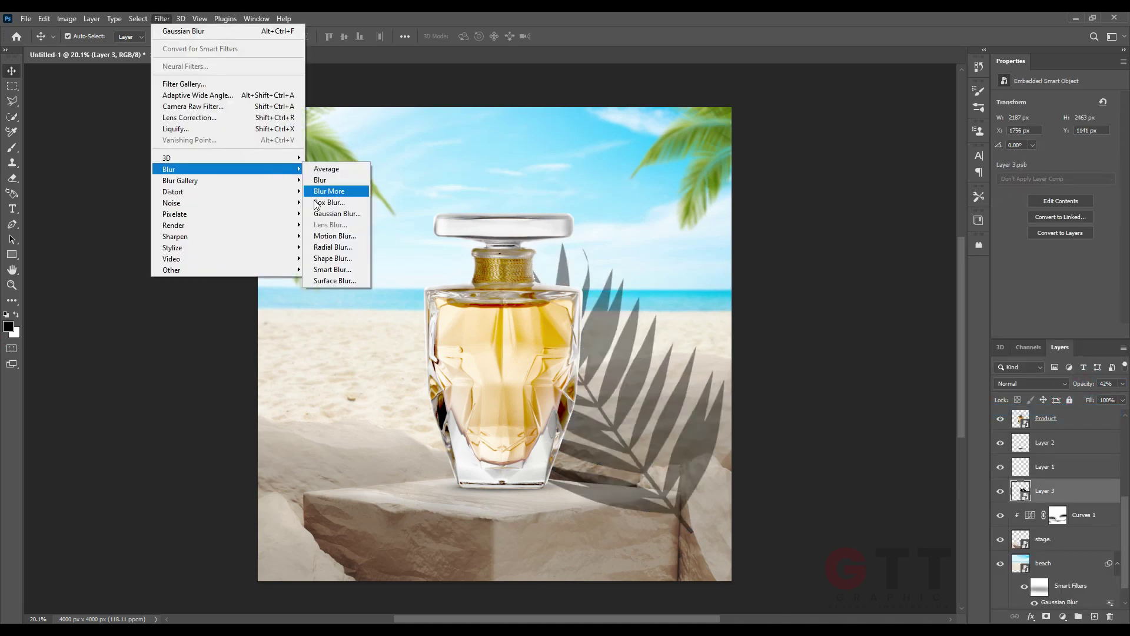
{"action": "left_click", "coordinate": [325, 209]}
{"action": "left_click", "coordinate": [872, 176]}
{"action": "left_click_drag", "start_coordinate": [1082, 386], "coordinate": [1071, 385]}
{"action": "key", "text": "ctrl+t"}
{"action": "mouse_move", "coordinate": [770, 568]}
{"action": "left_mouse_down"}
{"action": "mouse_move", "coordinate": [724, 507]}
{"action": "mouse_move", "coordinate": [724, 391]}
{"action": "mouse_move", "coordinate": [695, 425]}
{"action": "mouse_move", "coordinate": [412, 494]}
{"action": "left_mouse_up"}
{"action": "key", "text": "Return"}
Duplicate the leaf shadow and rotate the copy toward the lower left.
{"action": "key", "text": "ctrl+t"}
{"action": "mouse_move", "coordinate": [447, 589]}
{"action": "left_mouse_down"}
{"action": "mouse_move", "coordinate": [347, 489]}
{"action": "mouse_move", "coordinate": [374, 501]}
{"action": "left_mouse_up"}
{"action": "key", "text": "Return"}
Strengthen the original shadow's Gaussian Blur radius and add a layer mask to it.
{"action": "left_click", "coordinate": [1045, 548]}
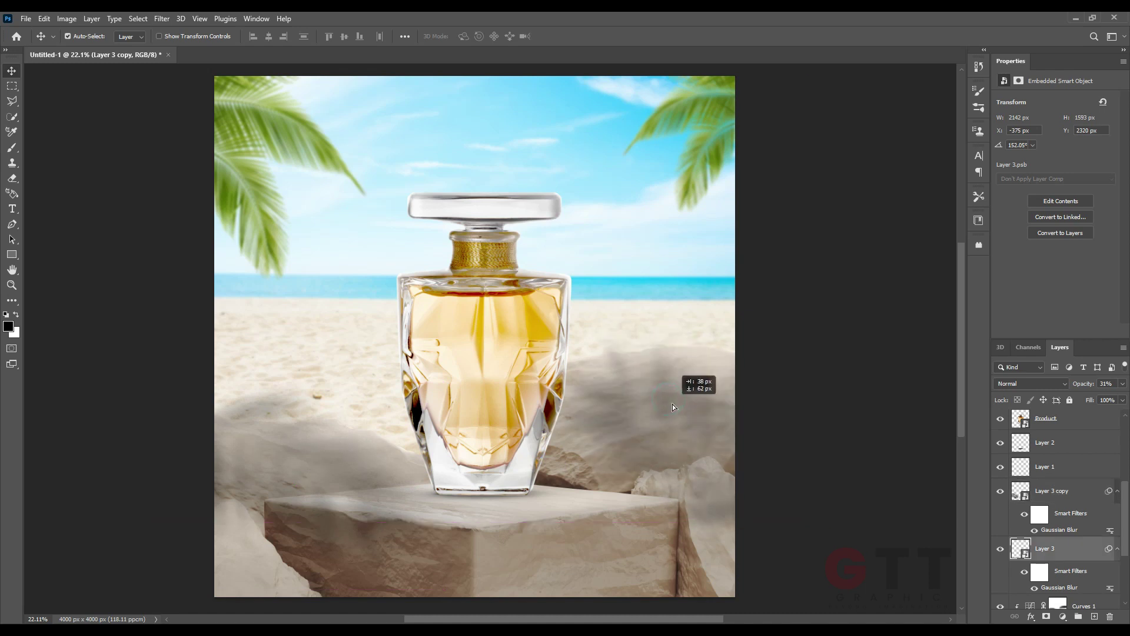
{"action": "scroll", "coordinate": [1059, 530], "scroll_direction": "down", "scroll_amount": 2}
{"action": "double_click", "coordinate": [1059, 529]}
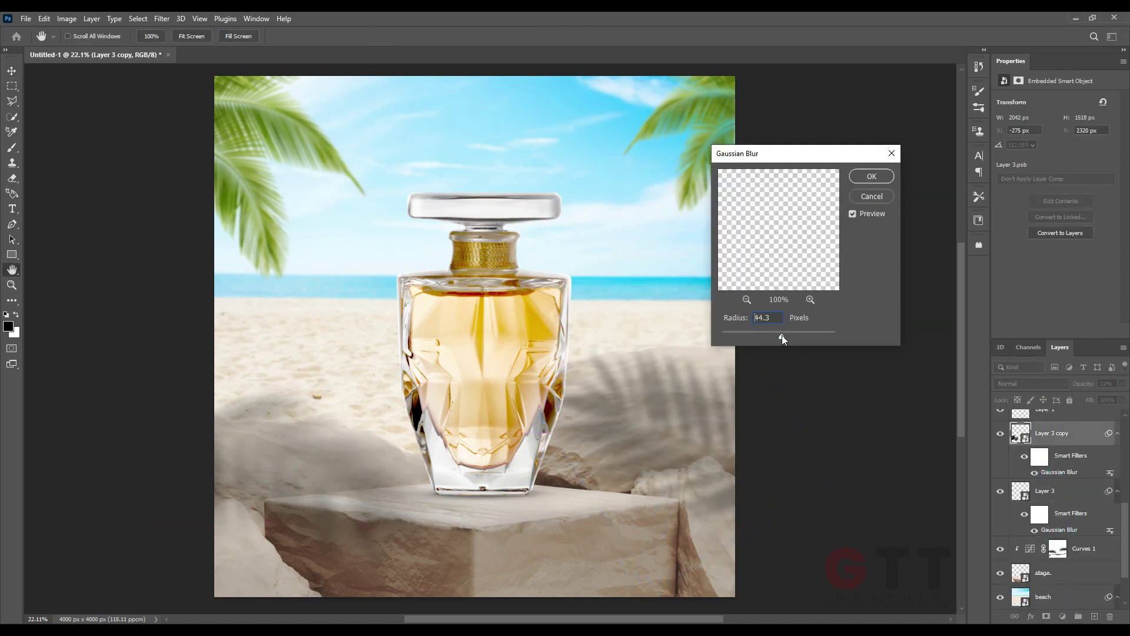
{"action": "left_click", "coordinate": [871, 176]}
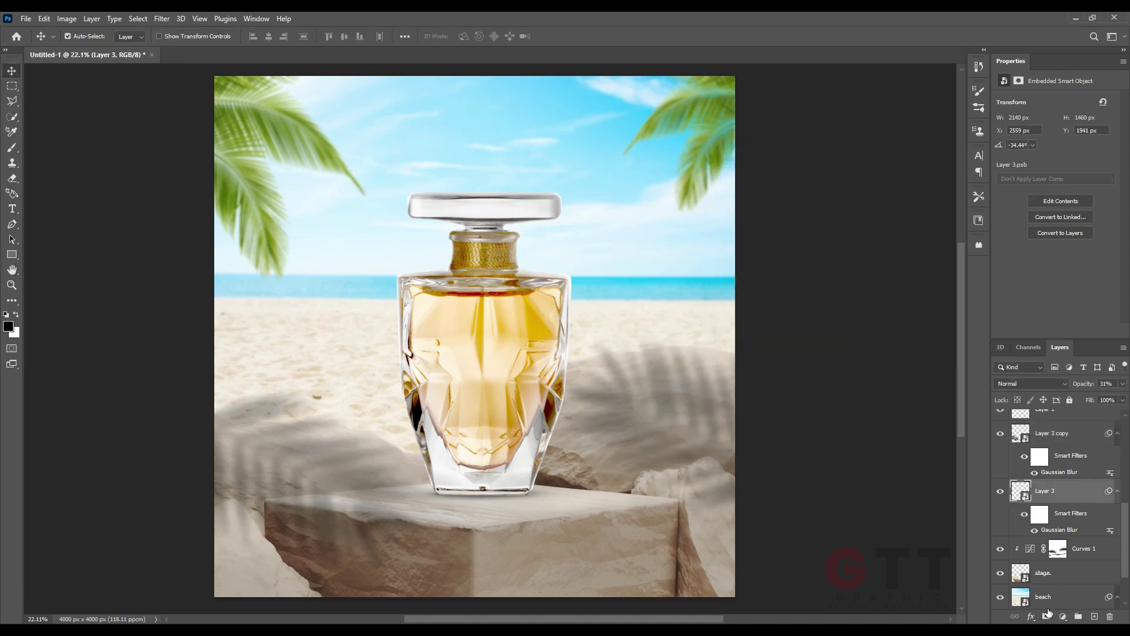
{"action": "left_click", "coordinate": [1048, 613]}
Dab a soft white glow on the pedestal just under the bottle base.
{"action": "key", "text": "b"}
{"action": "scroll", "coordinate": [492, 321], "scroll_direction": "up", "scroll_amount": 2}
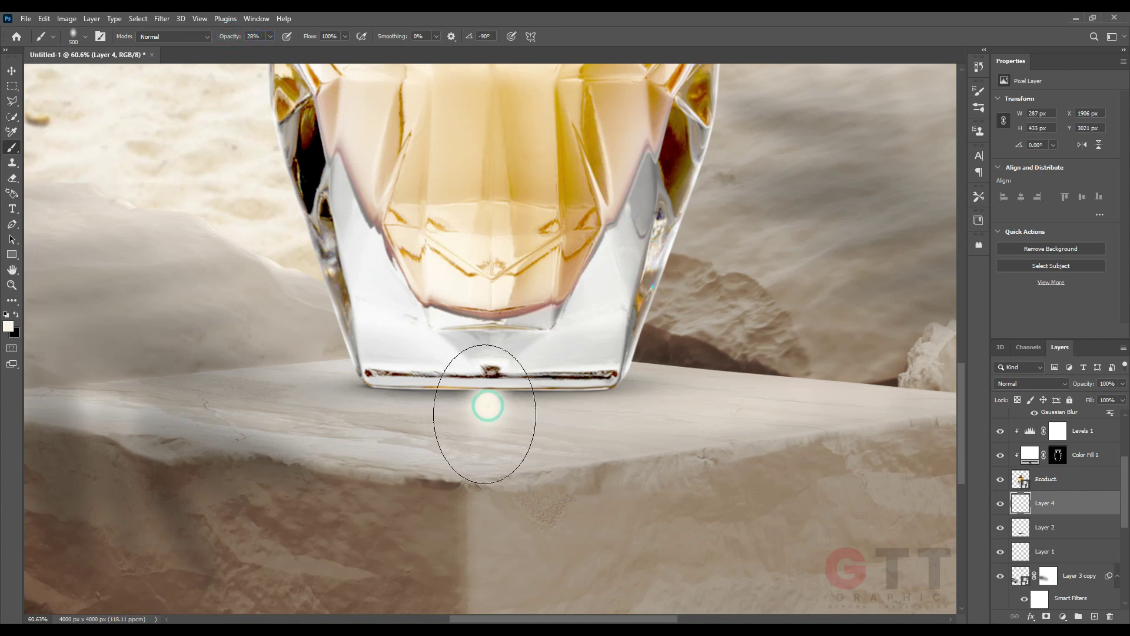
{"action": "left_click", "coordinate": [482, 415]}
{"action": "scroll", "coordinate": [312, 426], "scroll_direction": "down", "scroll_amount": 3}
Add a new Layer 5 clipped above Product and set the brush to 600 px.
{"action": "left_click", "coordinate": [11, 72]}
{"action": "scroll", "coordinate": [233, 296], "scroll_direction": "up", "scroll_amount": 2}
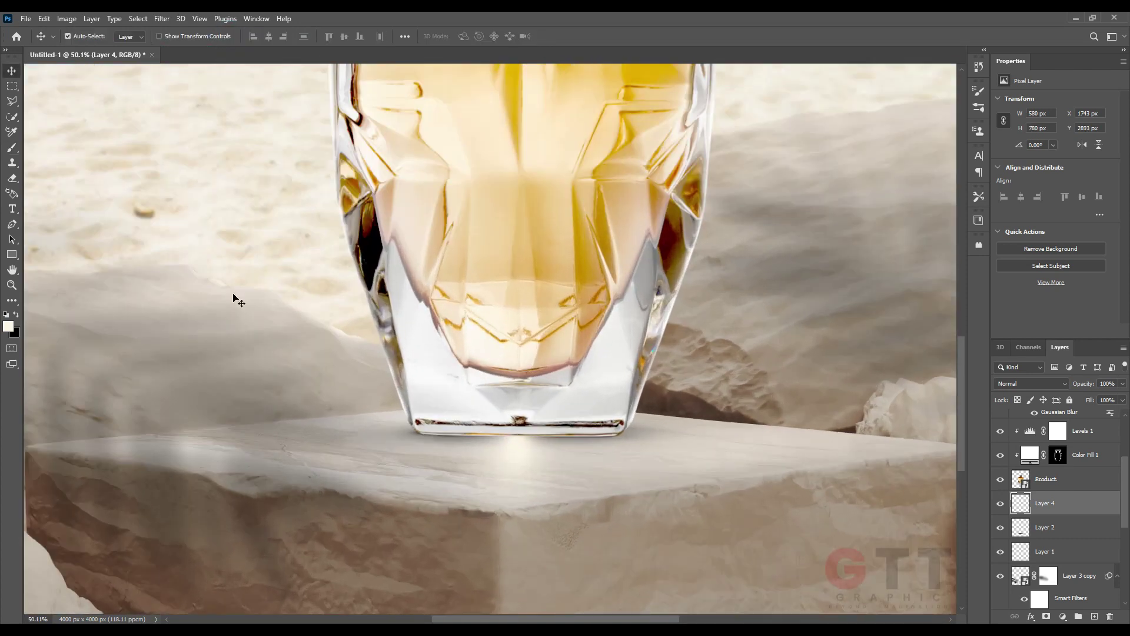
{"action": "left_click", "coordinate": [85, 36]}
{"action": "scroll", "coordinate": [498, 429], "scroll_direction": "up", "scroll_amount": 1, "text": "alt"}
{"action": "left_click", "coordinate": [1059, 478]}
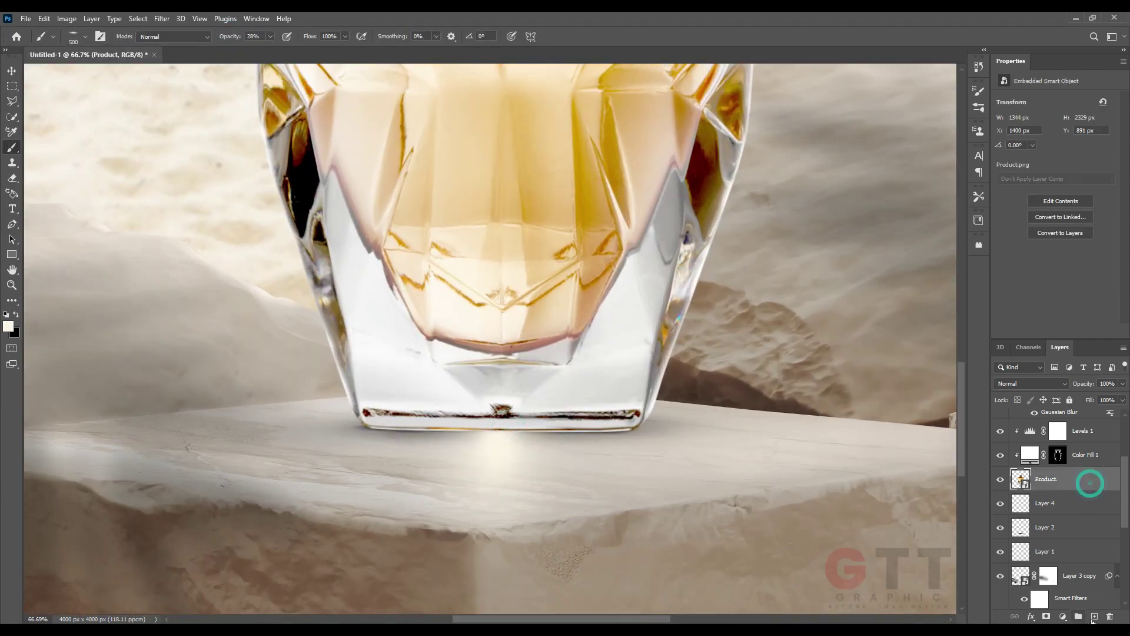
{"action": "key", "text": "ctrl+shift+alt+n"}
{"action": "left_click", "coordinate": [69, 35]}
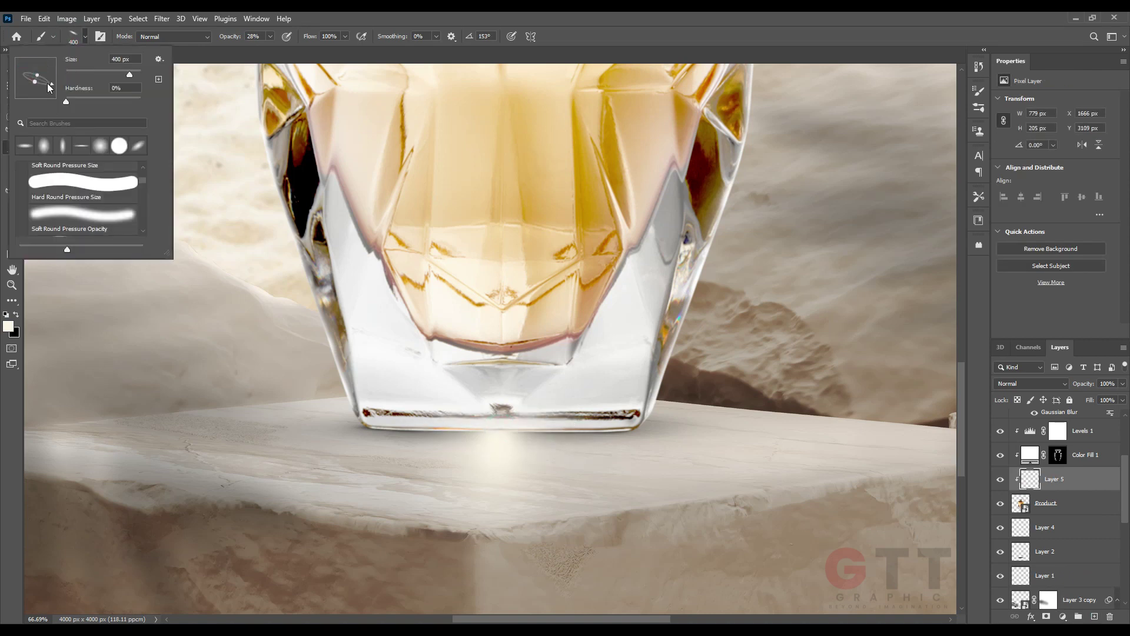
{"action": "key", "text": "bracketright"}
{"action": "key", "text": "bracketright"}
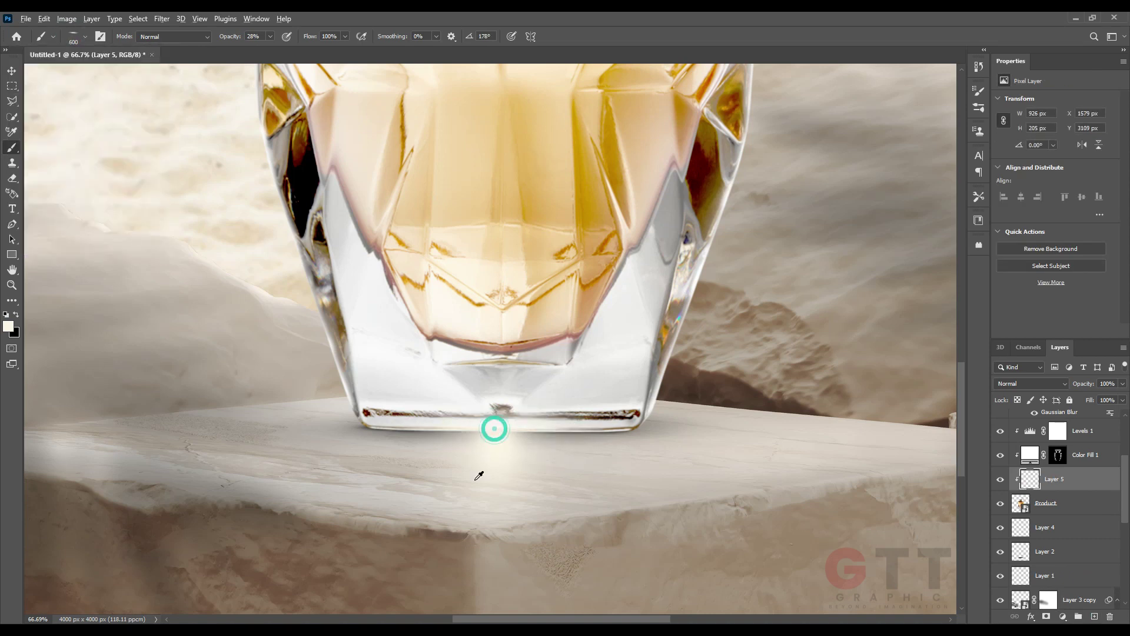
{"action": "scroll", "coordinate": [494, 429], "scroll_direction": "down", "scroll_amount": 5, "text": "alt"}
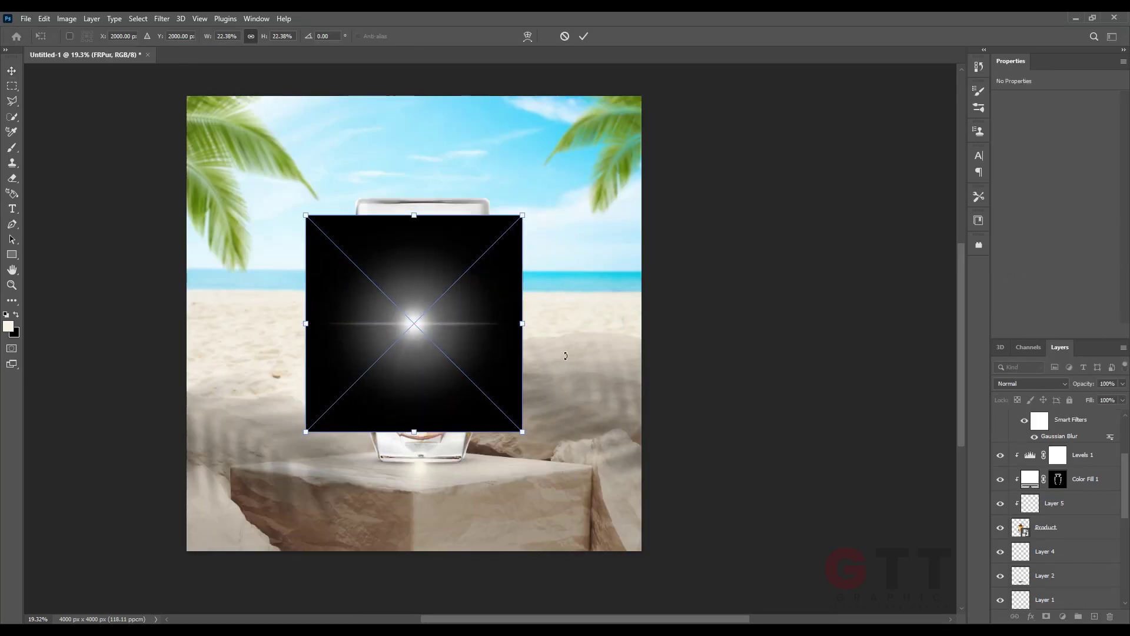
Set the flare layer to Screen blend and commit its placement over the bottle.
{"action": "left_click", "coordinate": [1007, 428]}
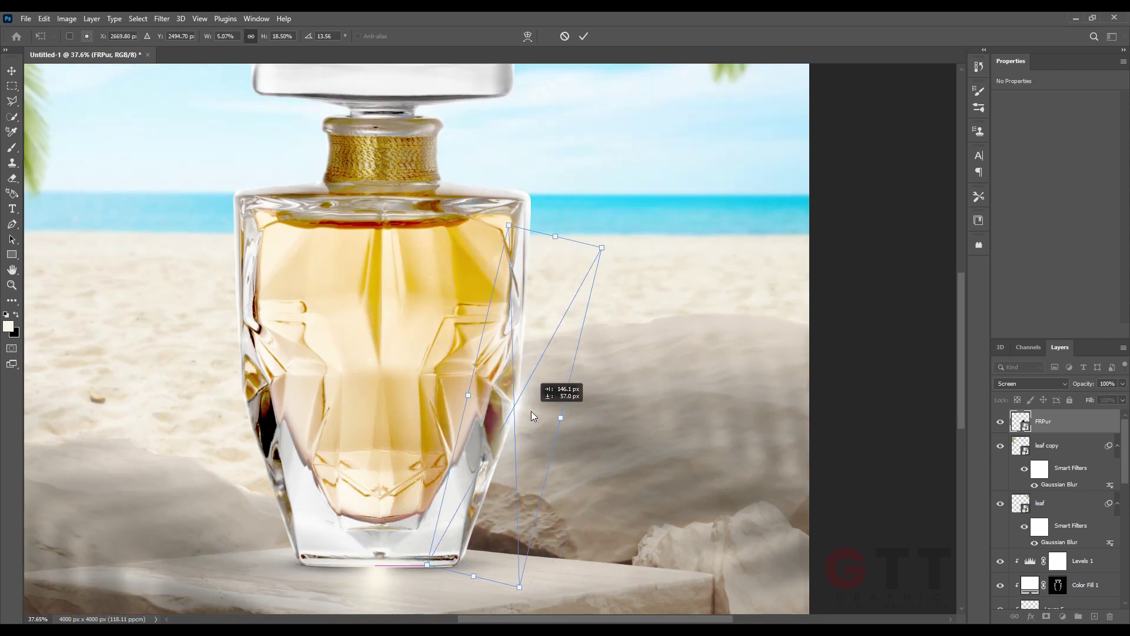
{"action": "key", "text": "Return"}
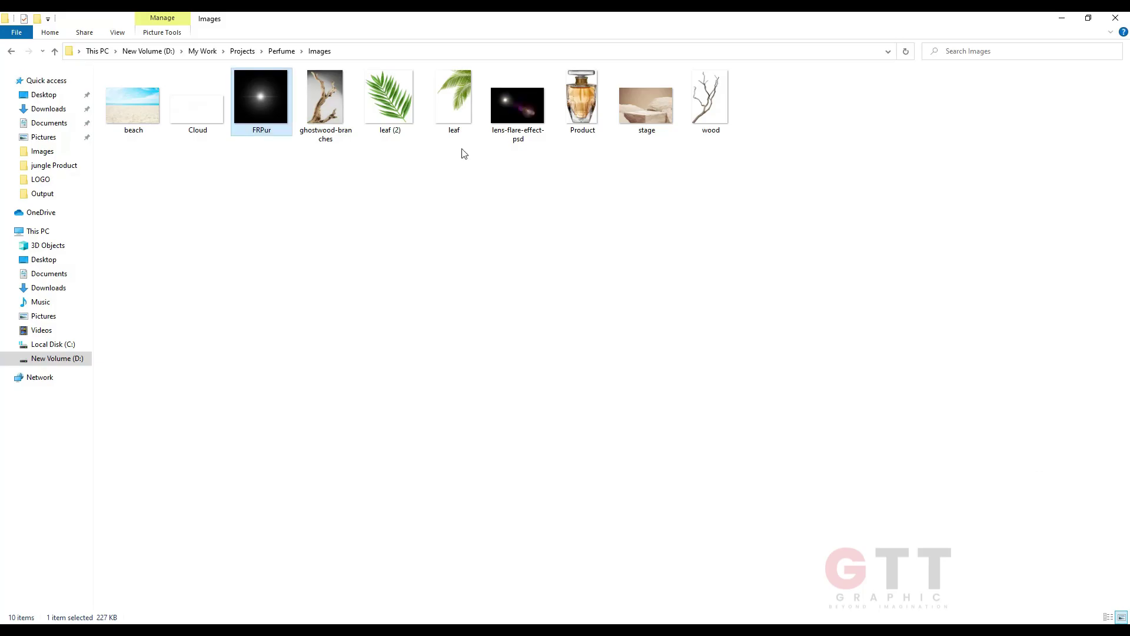
Place lens-flare-effect-psd in Screen blend mode, enlarged to cover the scene.
{"action": "left_click_drag", "start_coordinate": [514, 101], "coordinate": [441, 354]}
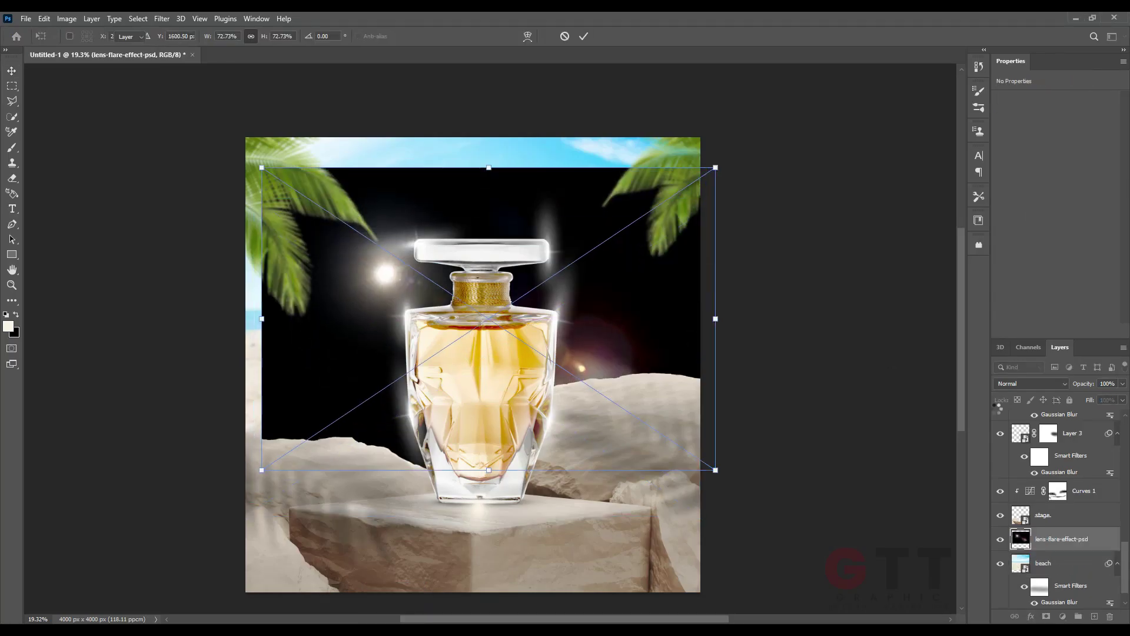
{"action": "left_click", "coordinate": [1030, 383]}
{"action": "left_click", "coordinate": [1012, 429]}
{"action": "mouse_move", "coordinate": [648, 394]}
{"action": "left_mouse_down"}
{"action": "mouse_move", "coordinate": [618, 361]}
{"action": "mouse_move", "coordinate": [726, 387]}
{"action": "left_mouse_up"}
{"action": "mouse_move", "coordinate": [780, 323]}
{"action": "left_mouse_down"}
{"action": "mouse_move", "coordinate": [736, 299]}
{"action": "mouse_move", "coordinate": [743, 328]}
{"action": "left_mouse_up"}
{"action": "key", "text": "Return"}
Move the lens-flare layer to the top of the stack and nudge the glow right.
{"action": "mouse_move", "coordinate": [1062, 538]}
{"action": "left_mouse_down"}
{"action": "mouse_move", "coordinate": [1065, 496]}
{"action": "mouse_move", "coordinate": [1062, 534]}
{"action": "left_mouse_up"}
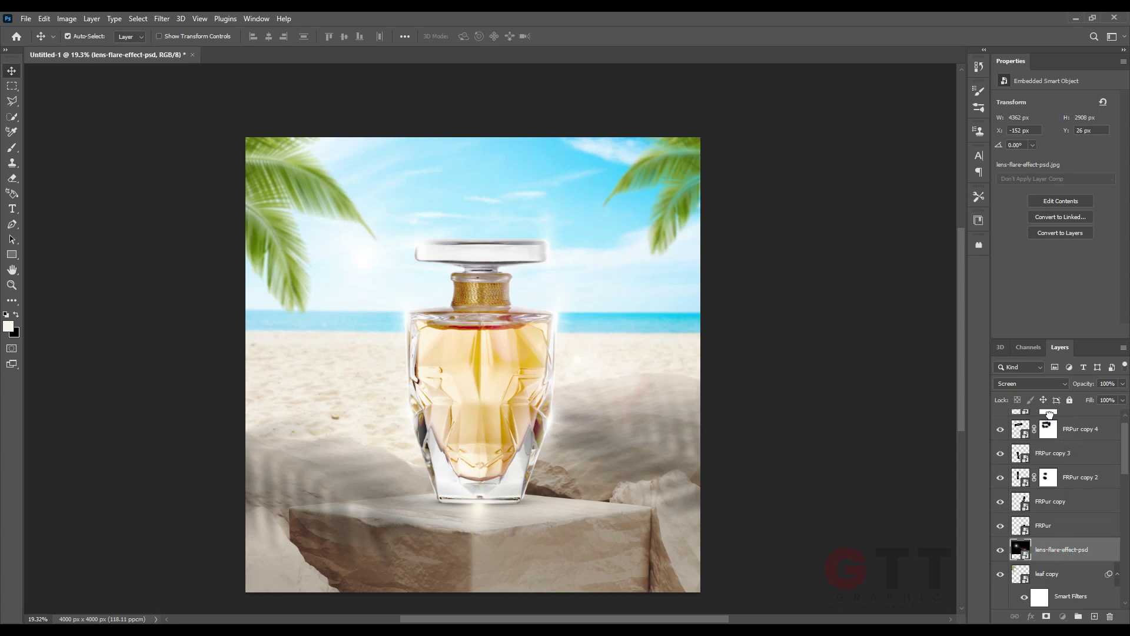
{"action": "left_click_drag", "start_coordinate": [1049, 414], "coordinate": [1048, 419]}
{"action": "left_click_drag", "start_coordinate": [397, 287], "coordinate": [415, 290]}
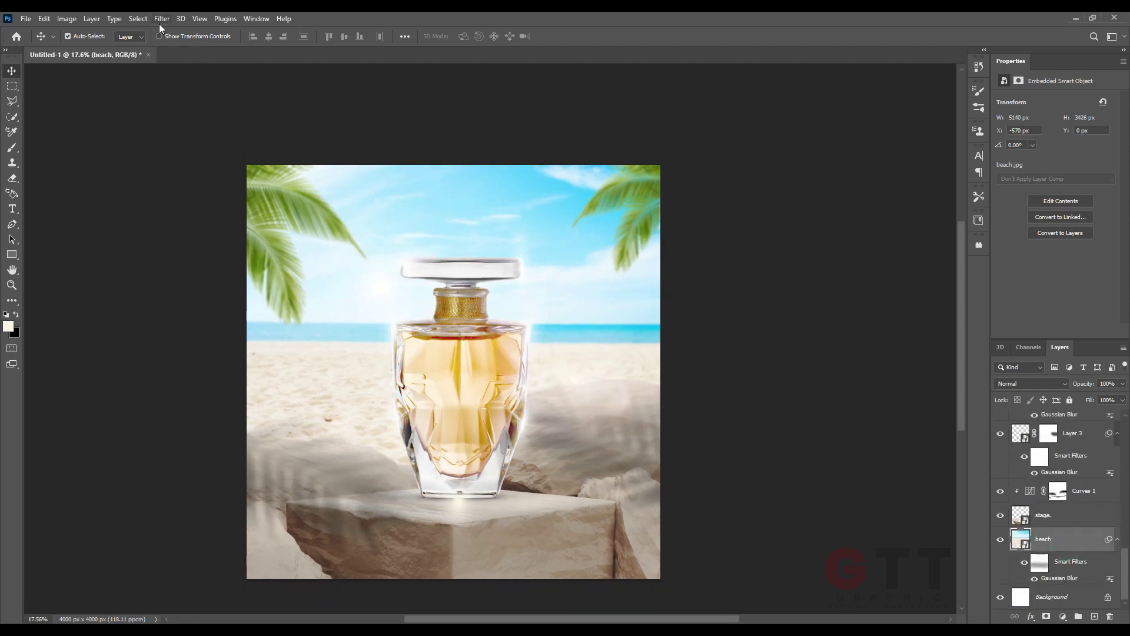
Apply a Lens Flare filter to the beach layer, set to 105mm Prime.
{"action": "left_click", "coordinate": [161, 18]}
{"action": "left_click", "coordinate": [328, 295]}
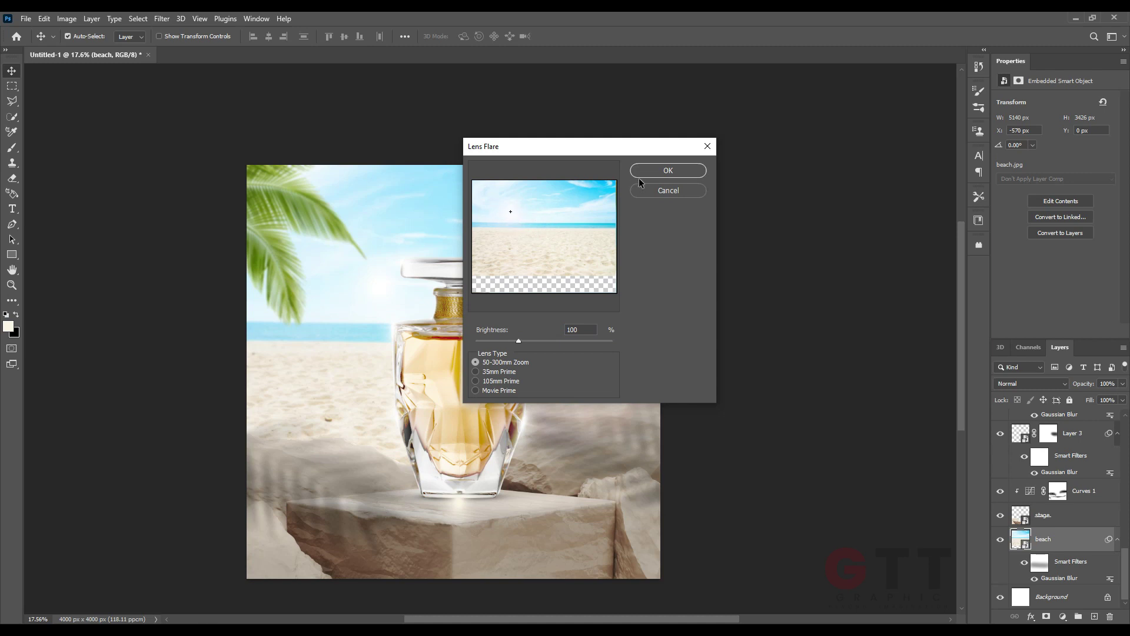
{"action": "left_click", "coordinate": [639, 177]}
{"action": "double_click", "coordinate": [1055, 579]}
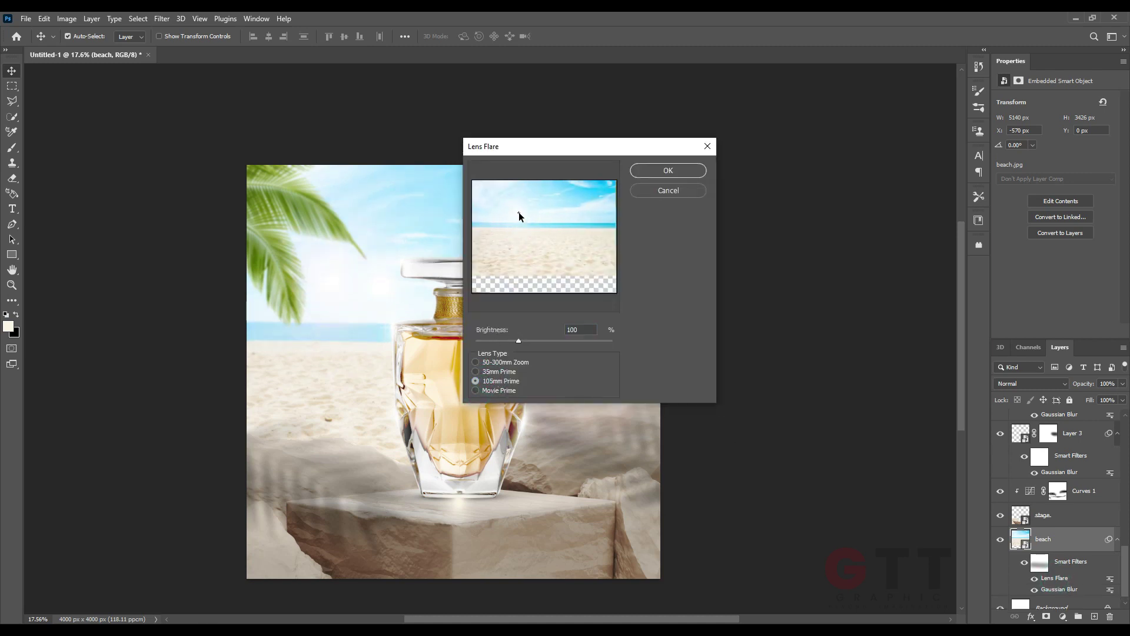
{"action": "key", "text": "Return"}
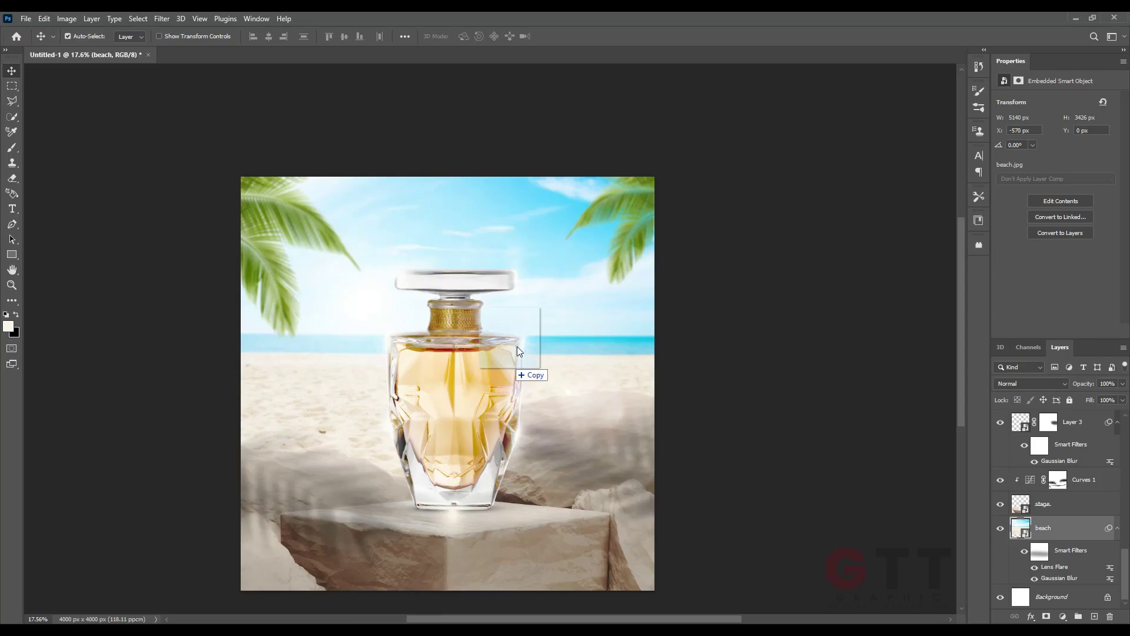
Place Cloud.png, raise it into the sky and mask its edges with the brush.
{"action": "left_click_drag", "start_coordinate": [517, 346], "coordinate": [518, 348]}
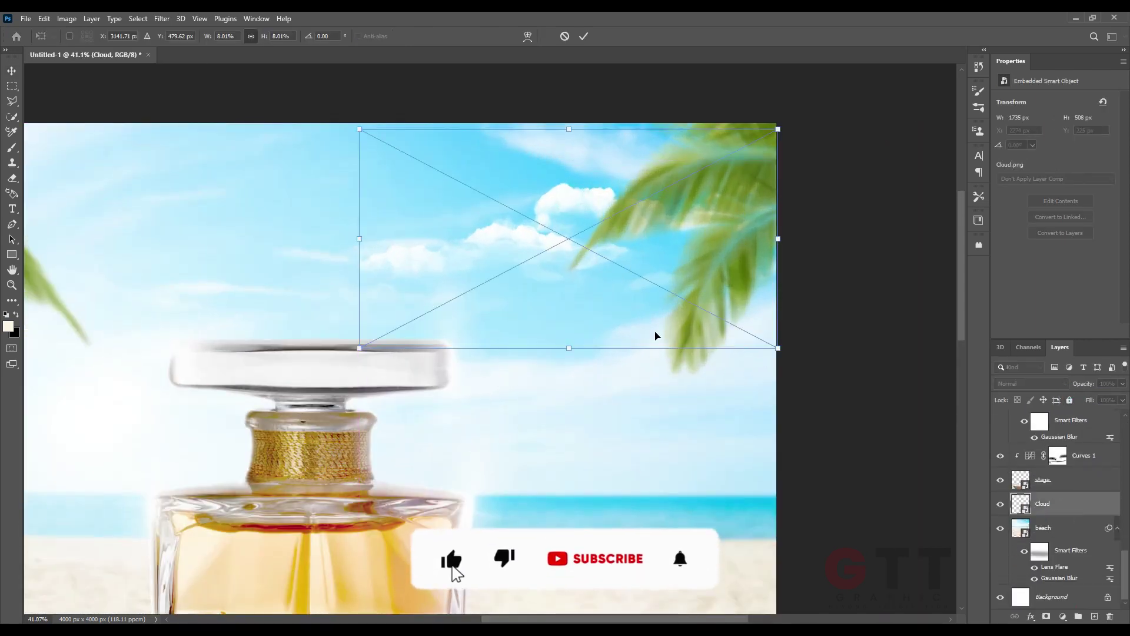
{"action": "left_click_drag", "start_coordinate": [656, 349], "coordinate": [585, 169]}
{"action": "key", "text": "b"}
{"action": "scroll", "coordinate": [352, 219], "scroll_direction": "up", "scroll_amount": 1}
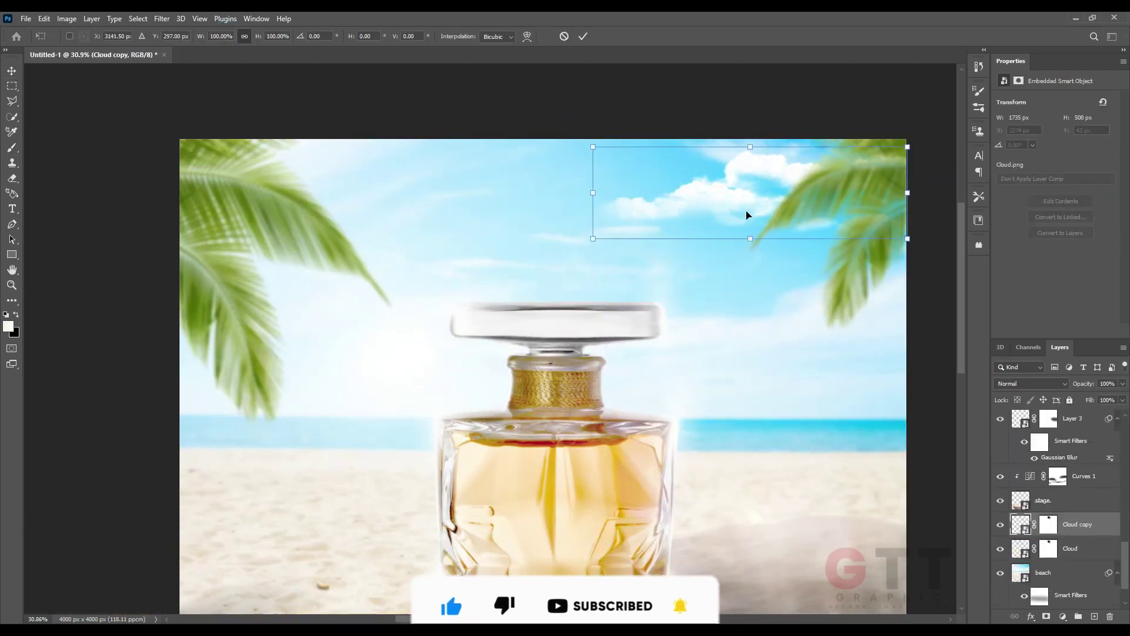
Flip a cloud copy horizontally and position it above the bottle cap.
{"action": "left_click_drag", "start_coordinate": [746, 215], "coordinate": [357, 292]}
{"action": "right_click", "coordinate": [353, 315]}
{"action": "left_click", "coordinate": [382, 548]}
{"action": "left_click_drag", "start_coordinate": [365, 236], "coordinate": [504, 263]}
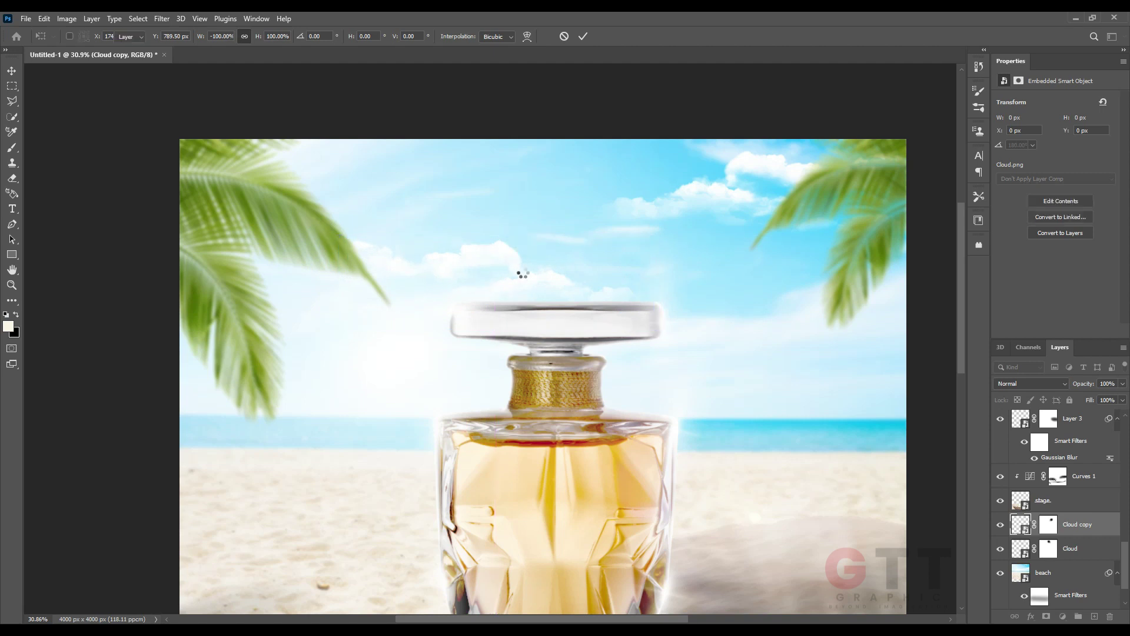
{"action": "scroll", "coordinate": [623, 251], "scroll_direction": "down", "scroll_amount": 3}
{"action": "scroll", "coordinate": [683, 317], "scroll_direction": "down", "scroll_amount": 1}
{"action": "scroll", "coordinate": [688, 325], "scroll_direction": "down", "scroll_amount": 1}
{"action": "scroll", "coordinate": [1060, 533], "scroll_direction": "down", "scroll_amount": 1}
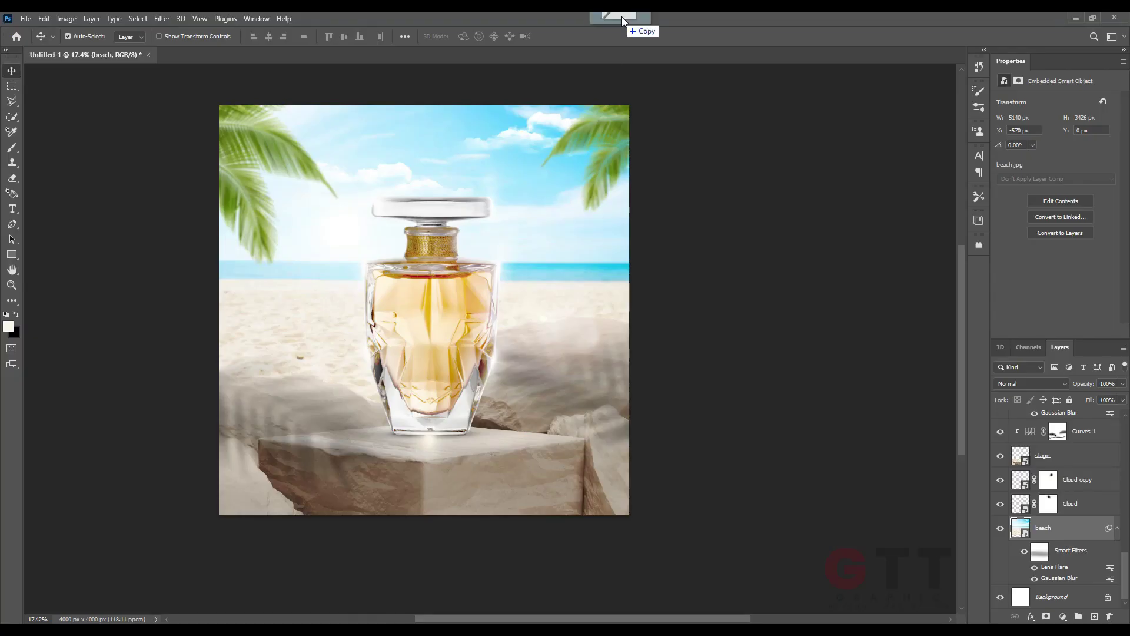
Open wood.jpg, Magic Wand the white background, and copy the branch onto its own layer.
{"action": "left_click_drag", "start_coordinate": [479, 535], "coordinate": [621, 17]}
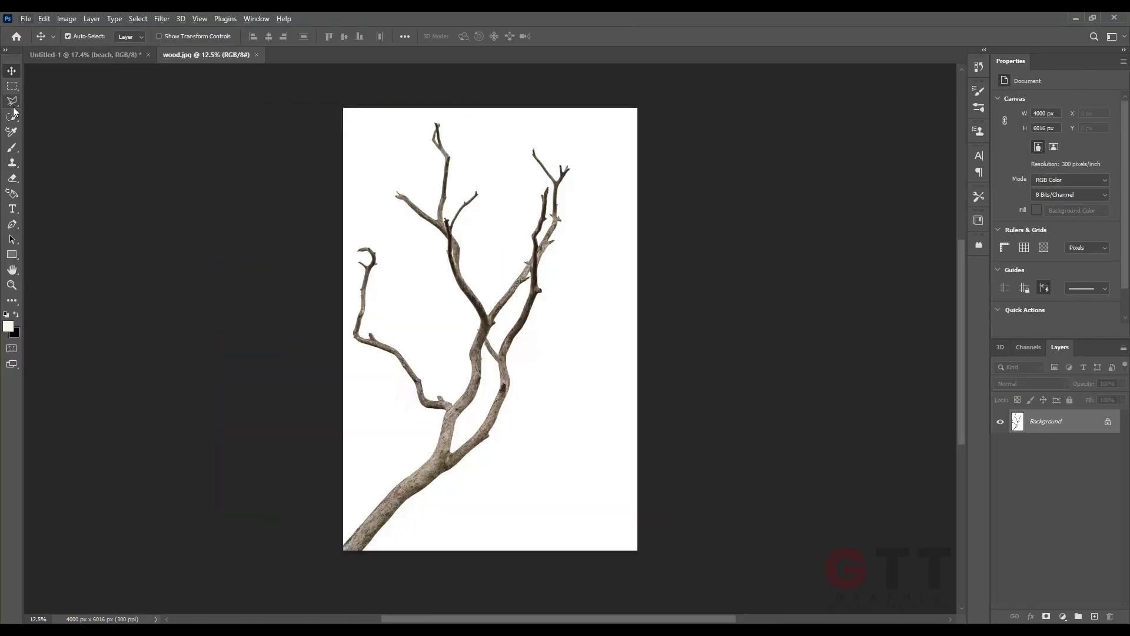
{"action": "right_click", "coordinate": [12, 116]}
{"action": "left_click", "coordinate": [58, 134]}
{"action": "left_click", "coordinate": [521, 311]}
{"action": "scroll", "coordinate": [521, 311], "scroll_direction": "down", "scroll_amount": 2}
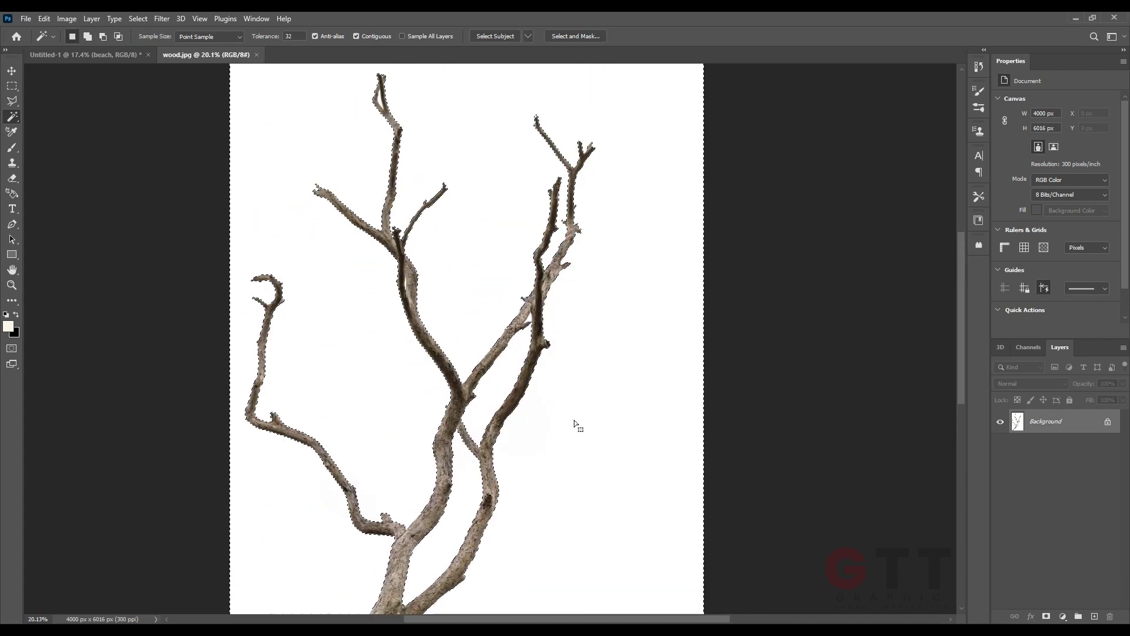
{"action": "scroll", "coordinate": [576, 429], "scroll_direction": "up", "scroll_amount": 3}
{"action": "key", "text": "ctrl+j"}
{"action": "scroll", "coordinate": [541, 391], "scroll_direction": "down", "scroll_amount": 3}
{"action": "key", "text": "v"}
{"action": "scroll", "coordinate": [487, 340], "scroll_direction": "down", "scroll_amount": 2}
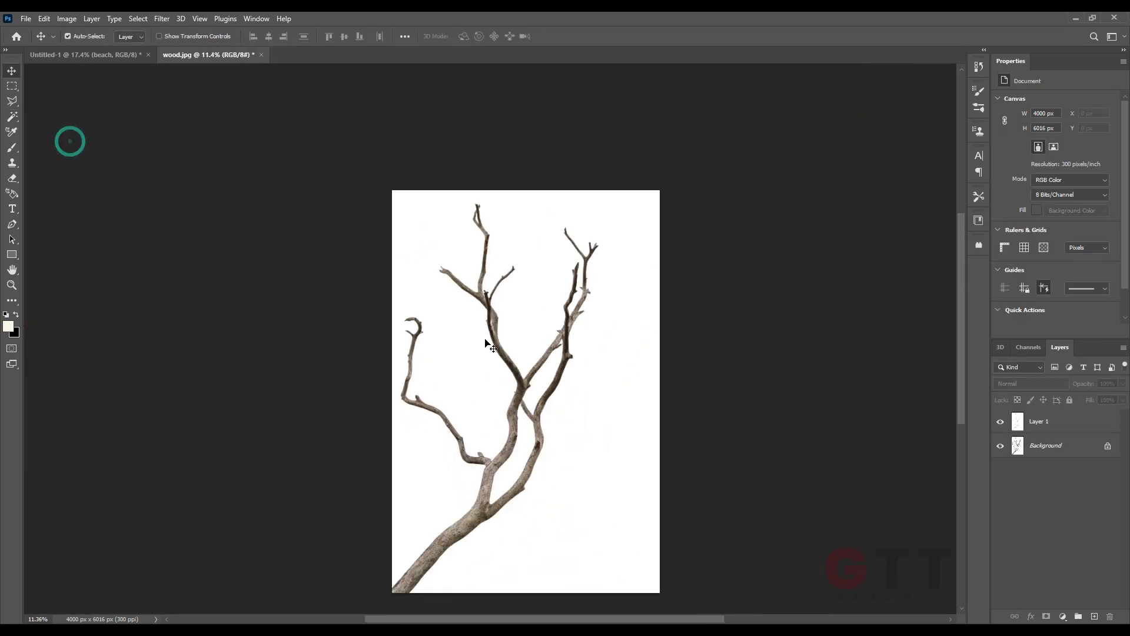
{"action": "left_click", "coordinate": [1000, 445]}
{"action": "key", "text": "ctrl+z"}
{"action": "key", "text": "ctrl+z"}
{"action": "key", "text": "ctrl+z"}
{"action": "key", "text": "ctrl+shift+z"}
{"action": "key", "text": "ctrl+shift+z"}
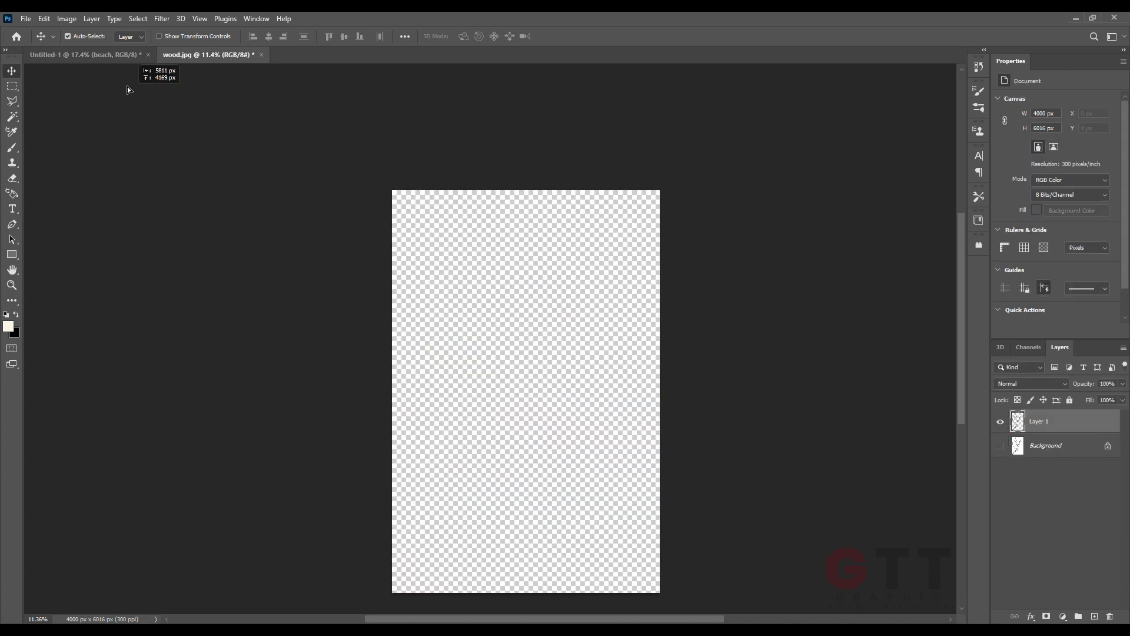
Bring the branch into the perfume scene, scaled and set on the left behind the bottle.
{"action": "left_click_drag", "start_coordinate": [674, 370], "coordinate": [604, 230]}
{"action": "key", "text": "ctrl+t"}
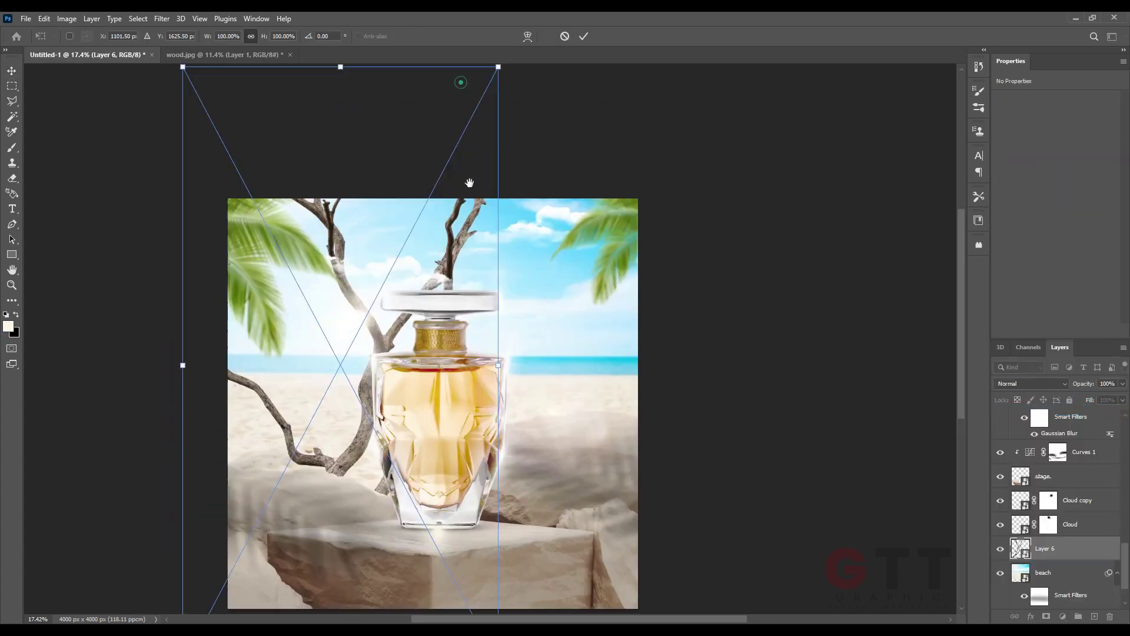
{"action": "left_click_drag", "start_coordinate": [496, 66], "coordinate": [403, 260]}
{"action": "left_click_drag", "start_coordinate": [319, 468], "coordinate": [269, 469]}
{"action": "left_click_drag", "start_coordinate": [354, 268], "coordinate": [403, 214]}
{"action": "left_click_drag", "start_coordinate": [295, 477], "coordinate": [291, 474]}
{"action": "key", "text": "Return"}
Add a Curves adjustment layer above the branch.
{"action": "scroll", "coordinate": [426, 372], "scroll_direction": "up", "scroll_amount": 3}
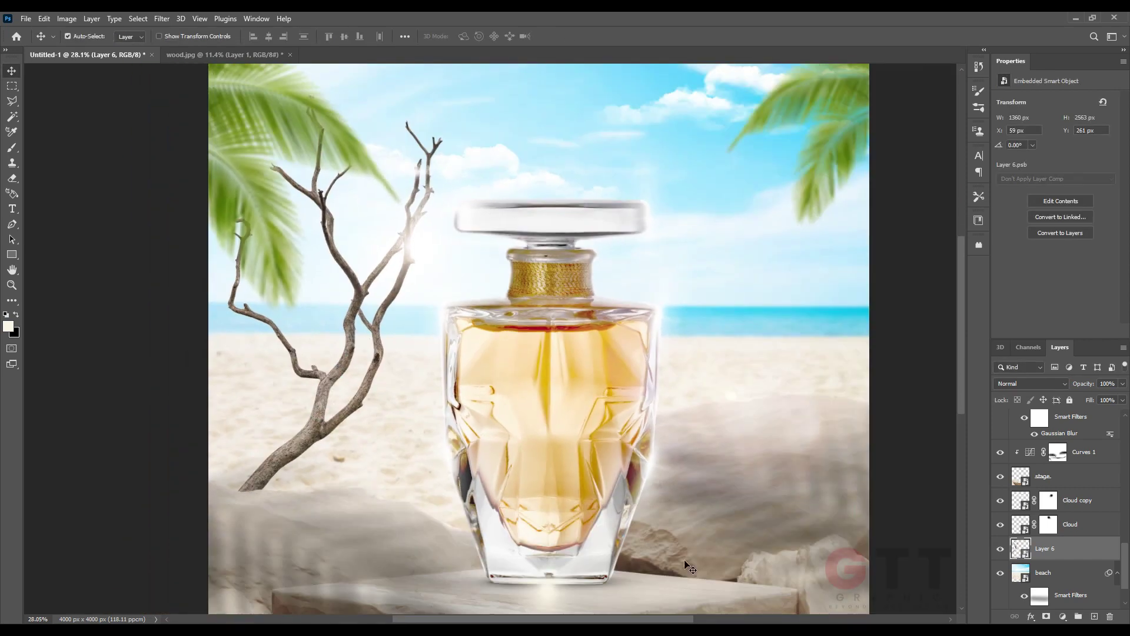
{"action": "left_click", "coordinate": [1062, 616]}
{"action": "left_click", "coordinate": [1053, 459]}
Dim the branch highlights with a Curves 2 clipped to the branch, using a soft mask brush.
{"action": "left_click_drag", "start_coordinate": [1109, 129], "coordinate": [1110, 170]}
{"action": "key", "text": "ctrl+alt+g"}
{"action": "left_click", "coordinate": [74, 37]}
{"action": "left_click", "coordinate": [253, 31]}
Paint the Curves 2 mask along the branch tips and foggy lower branches so they read darker.
{"action": "scroll", "coordinate": [370, 287], "scroll_direction": "up", "scroll_amount": 2}
{"action": "scroll", "coordinate": [412, 285], "scroll_direction": "up", "scroll_amount": 2}
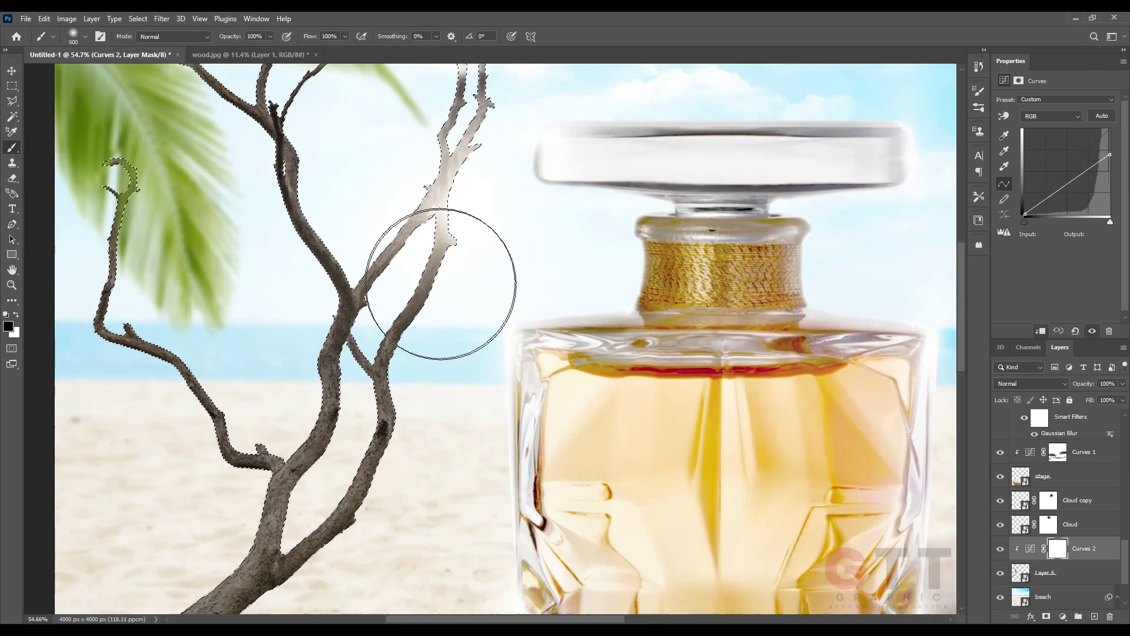
{"action": "scroll", "coordinate": [396, 237], "scroll_direction": "up", "scroll_amount": 4}
{"action": "scroll", "coordinate": [443, 262], "scroll_direction": "up", "scroll_amount": 4}
{"action": "scroll", "coordinate": [445, 209], "scroll_direction": "up", "scroll_amount": 1}
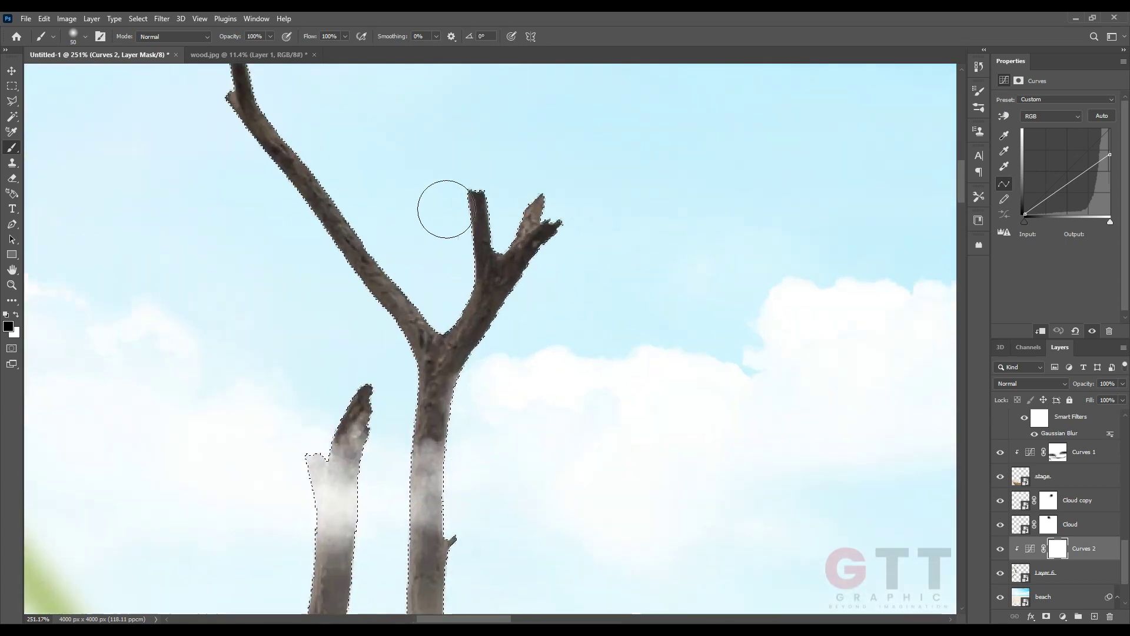
{"action": "scroll", "coordinate": [421, 207], "scroll_direction": "up", "scroll_amount": 1}
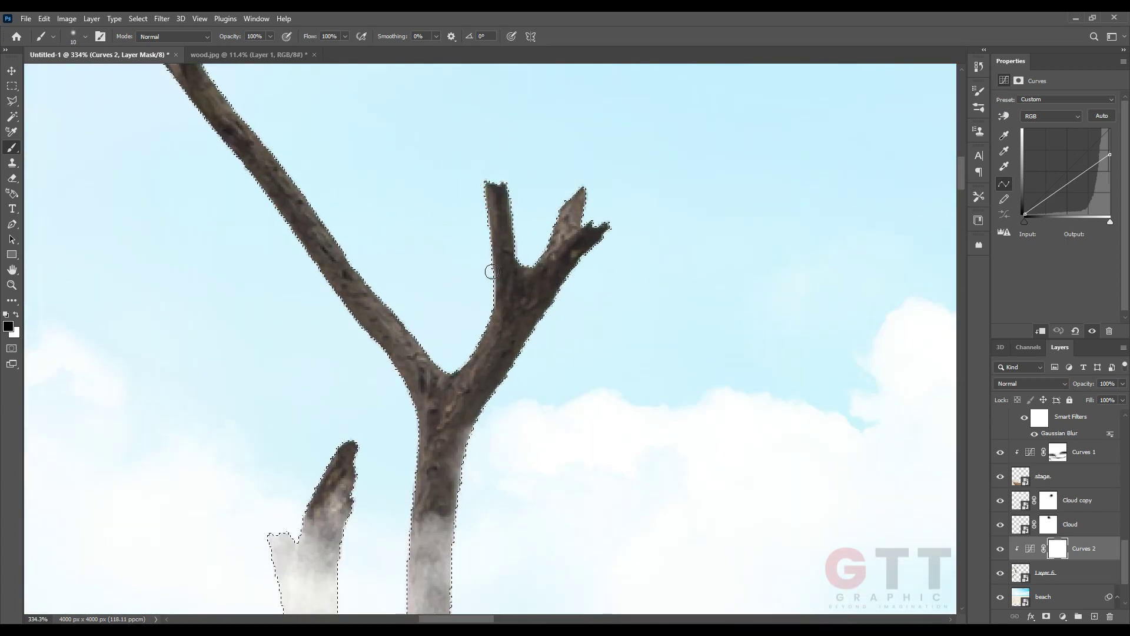
{"action": "scroll", "coordinate": [510, 188], "scroll_direction": "up", "scroll_amount": 2}
{"action": "scroll", "coordinate": [255, 180], "scroll_direction": "left", "scroll_amount": 1}
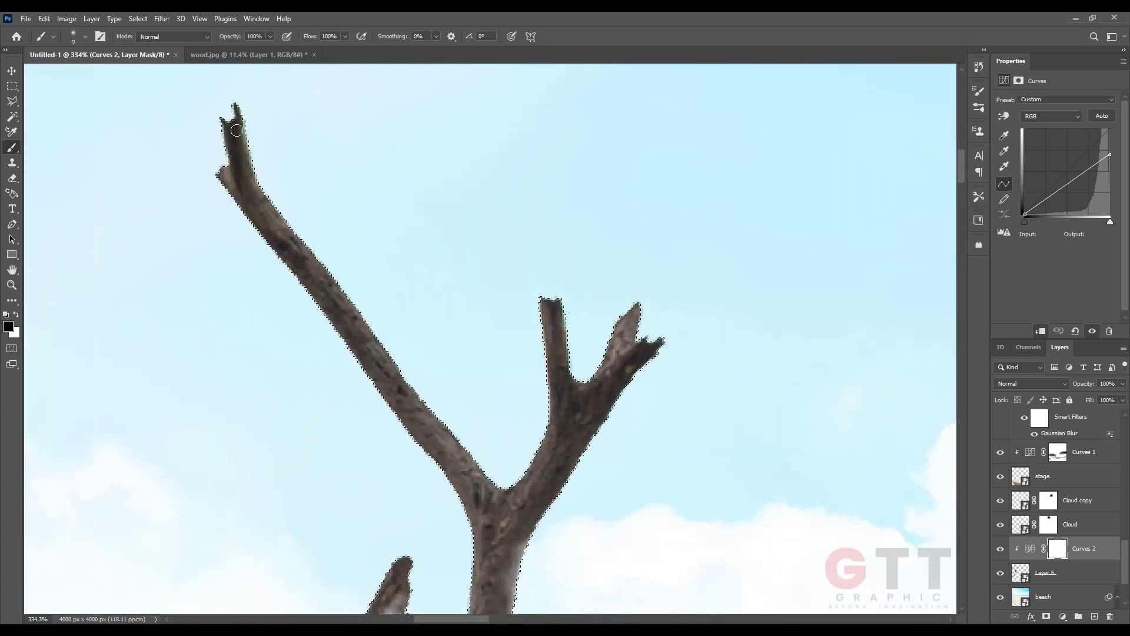
{"action": "scroll", "coordinate": [485, 414], "scroll_direction": "down", "scroll_amount": 3}
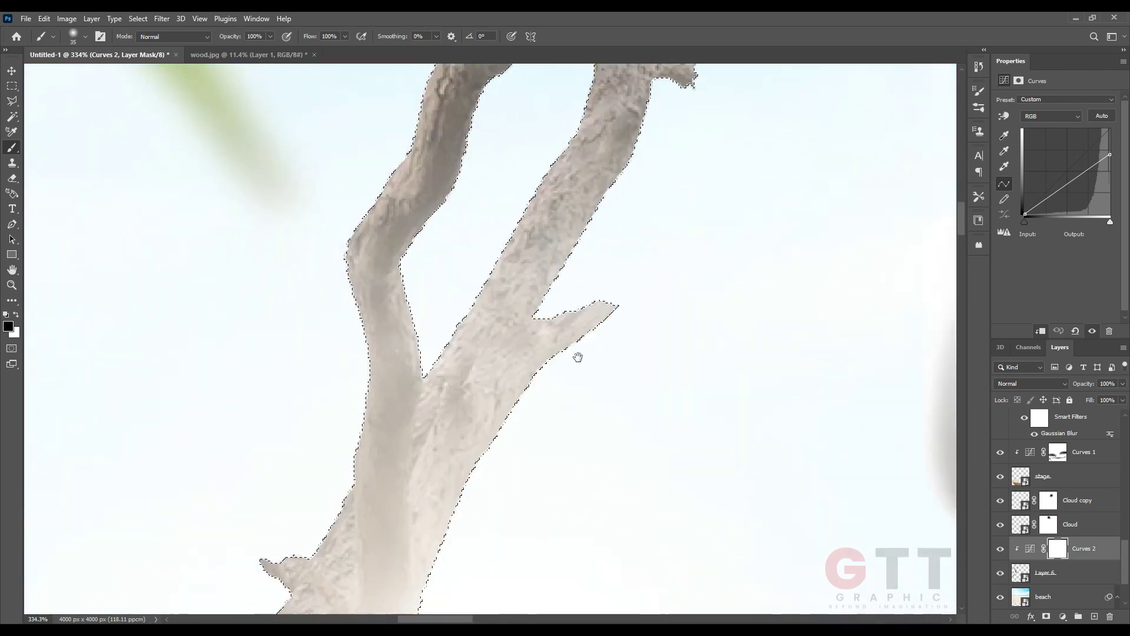
{"action": "left_click_drag", "start_coordinate": [187, 388], "coordinate": [264, 447]}
{"action": "scroll", "coordinate": [336, 409], "scroll_direction": "down", "scroll_amount": 3}
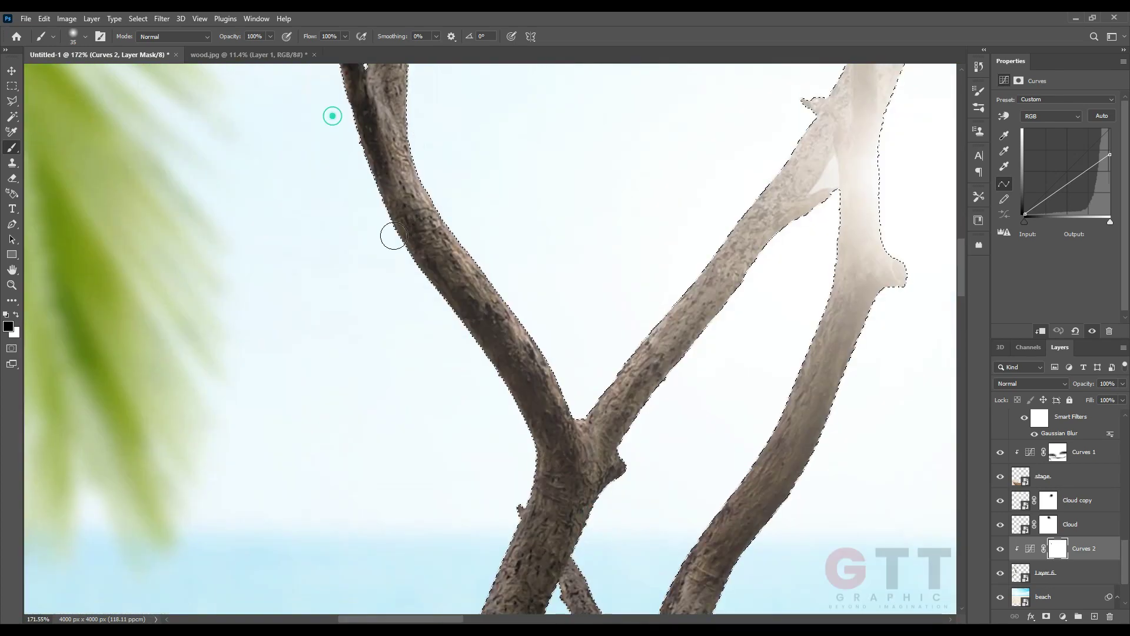
{"action": "scroll", "coordinate": [553, 222], "scroll_direction": "down", "scroll_amount": 2}
{"action": "scroll", "coordinate": [794, 167], "scroll_direction": "down", "scroll_amount": 3}
{"action": "scroll", "coordinate": [262, 510], "scroll_direction": "down", "scroll_amount": 2}
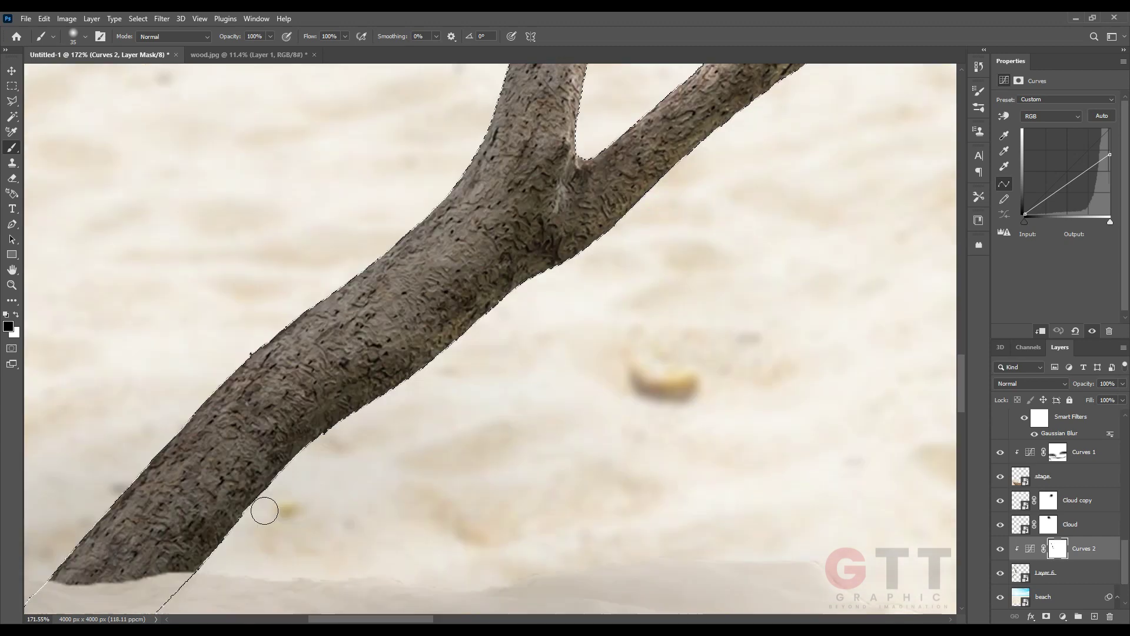
{"action": "scroll", "coordinate": [474, 341], "scroll_direction": "down", "scroll_amount": 2}
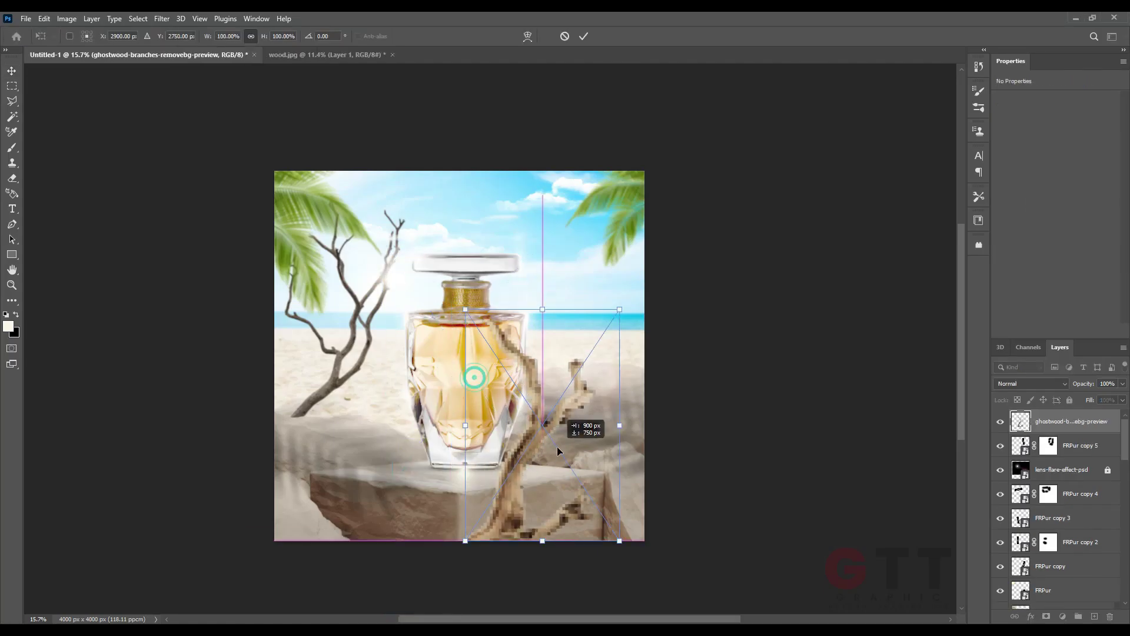
Set the driftwood right of the bottle and darken it with a clipped Curves 3 lowering the white point.
{"action": "key", "text": "Return"}
{"action": "left_click_drag", "start_coordinate": [588, 400], "coordinate": [588, 408]}
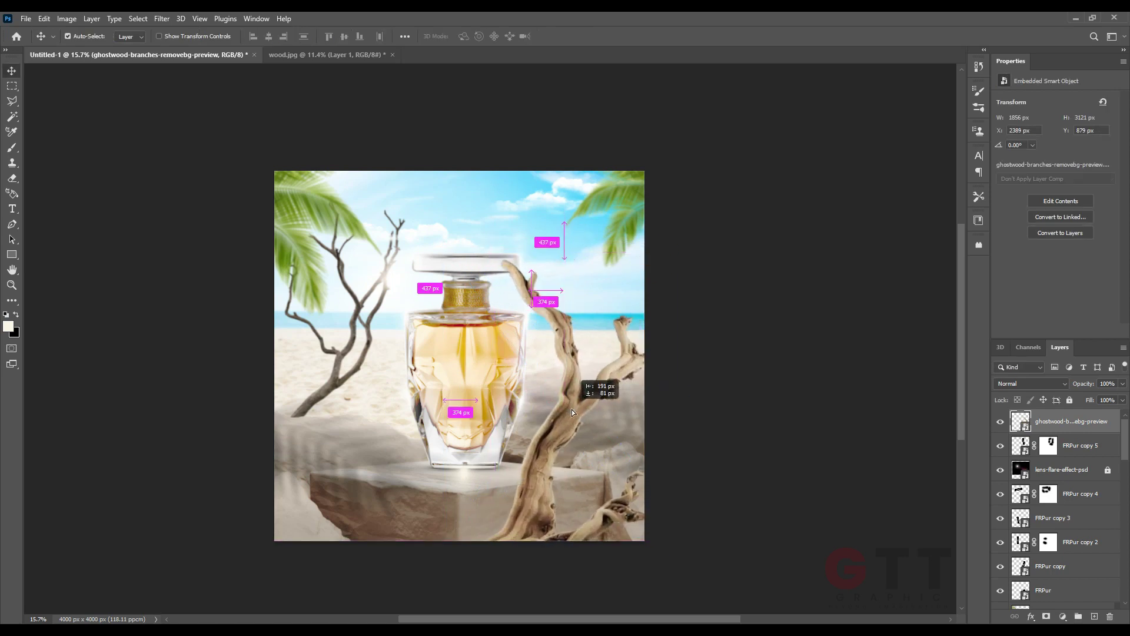
{"action": "left_click", "coordinate": [1063, 616]}
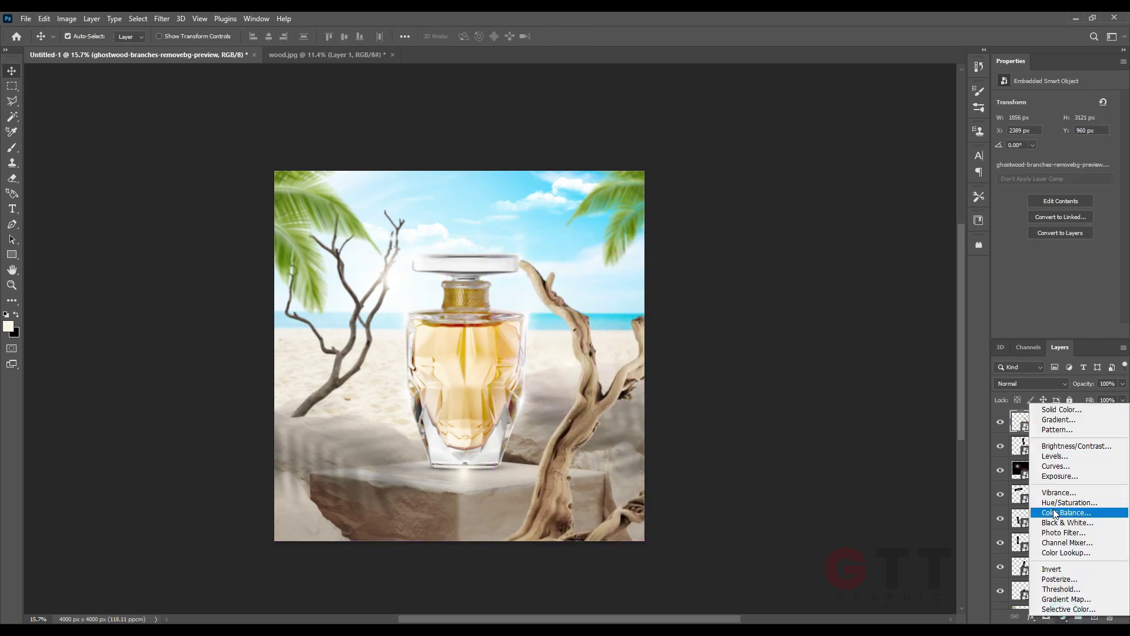
{"action": "left_click", "coordinate": [1055, 465]}
{"action": "left_click_drag", "start_coordinate": [1110, 133], "coordinate": [1116, 172]}
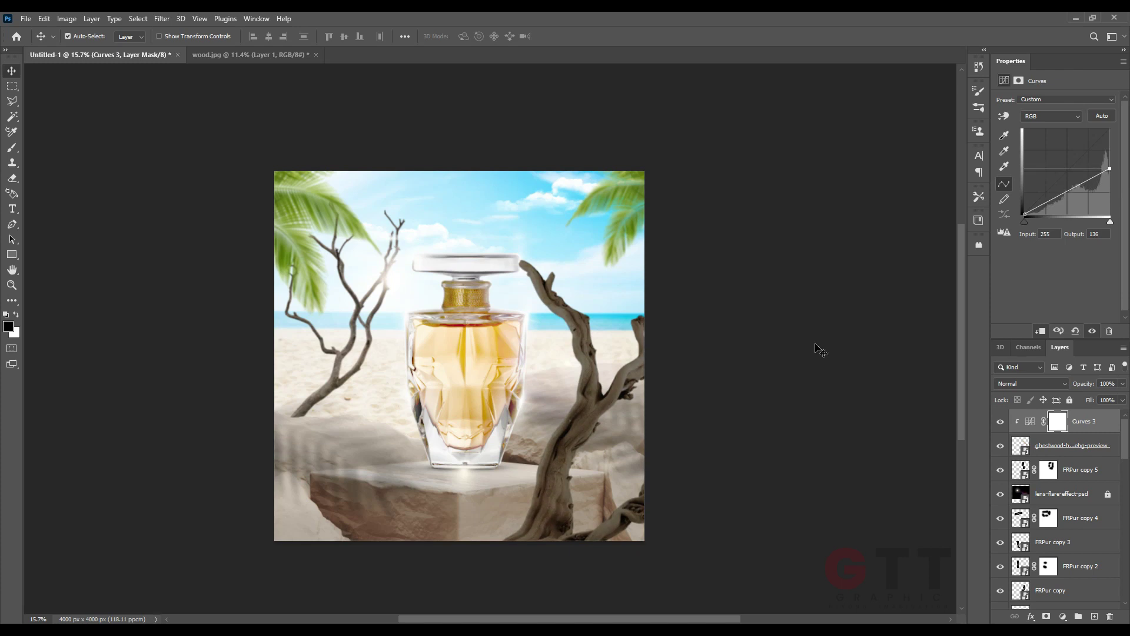
Pan around the bottle base, rock ledge and driftwood tip to inspect the shading.
{"action": "scroll", "coordinate": [391, 126], "scroll_direction": "up", "scroll_amount": 5}
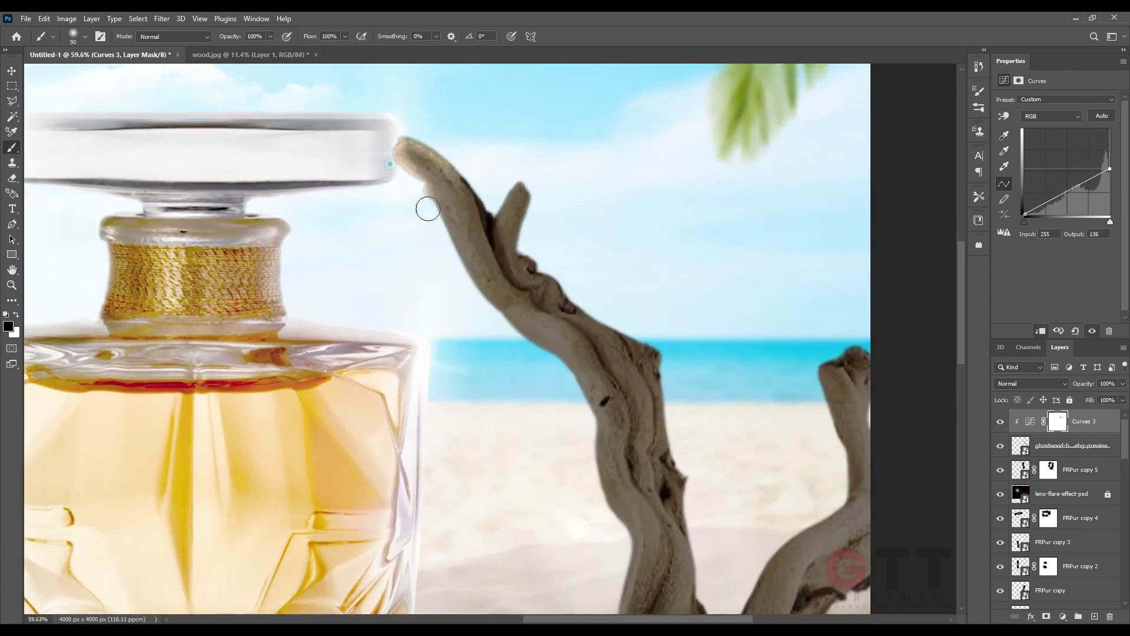
{"action": "left_click_drag", "start_coordinate": [483, 306], "coordinate": [451, 138]}
{"action": "left_click_drag", "start_coordinate": [514, 296], "coordinate": [551, 242]}
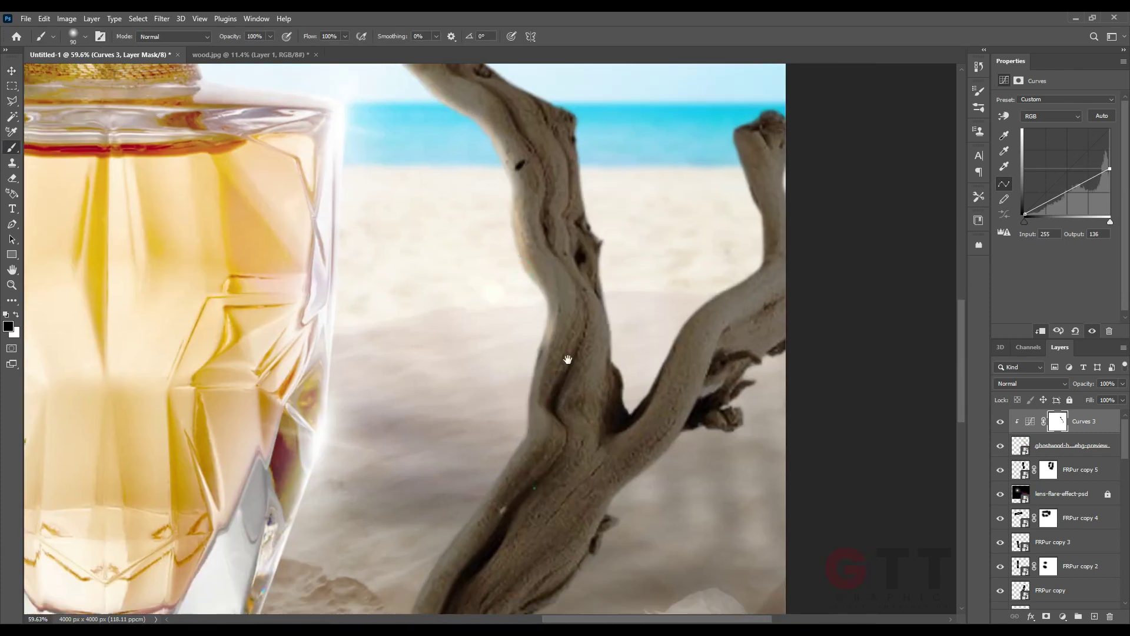
{"action": "left_click_drag", "start_coordinate": [423, 456], "coordinate": [469, 236]}
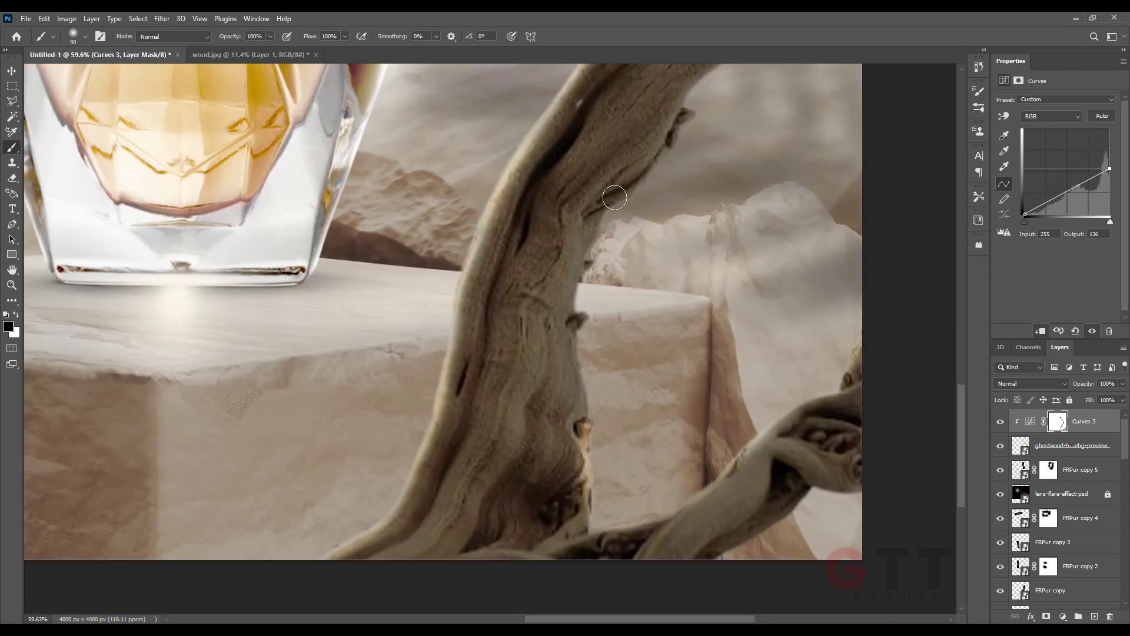
{"action": "left_click_drag", "start_coordinate": [619, 384], "coordinate": [550, 398]}
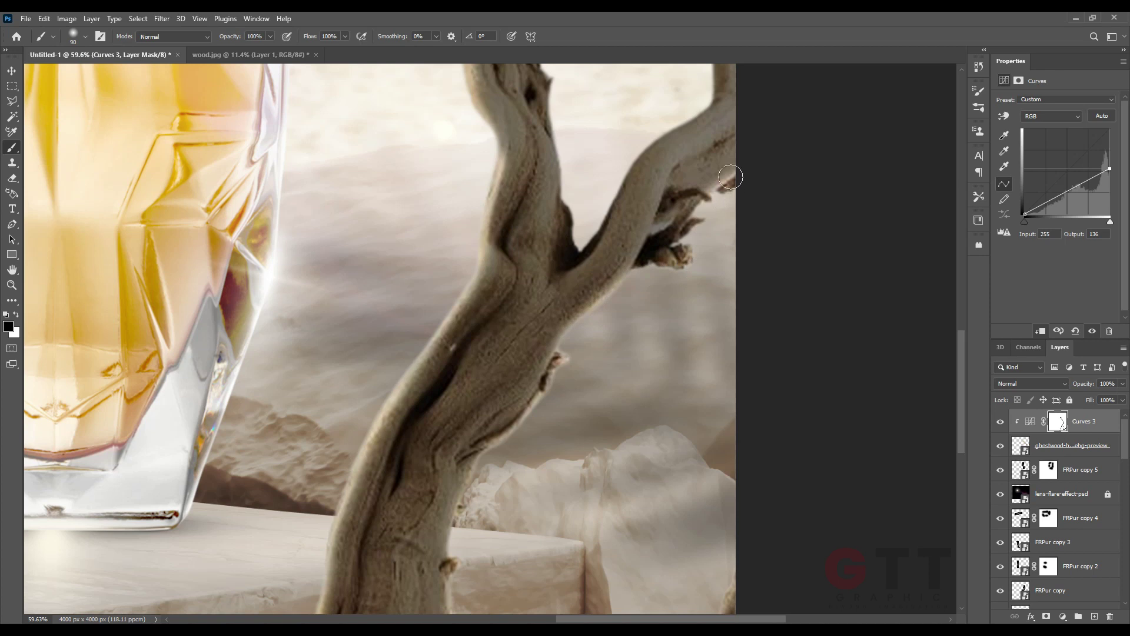
{"action": "left_click_drag", "start_coordinate": [730, 177], "coordinate": [412, 458]}
{"action": "left_click_drag", "start_coordinate": [522, 173], "coordinate": [611, 338]}
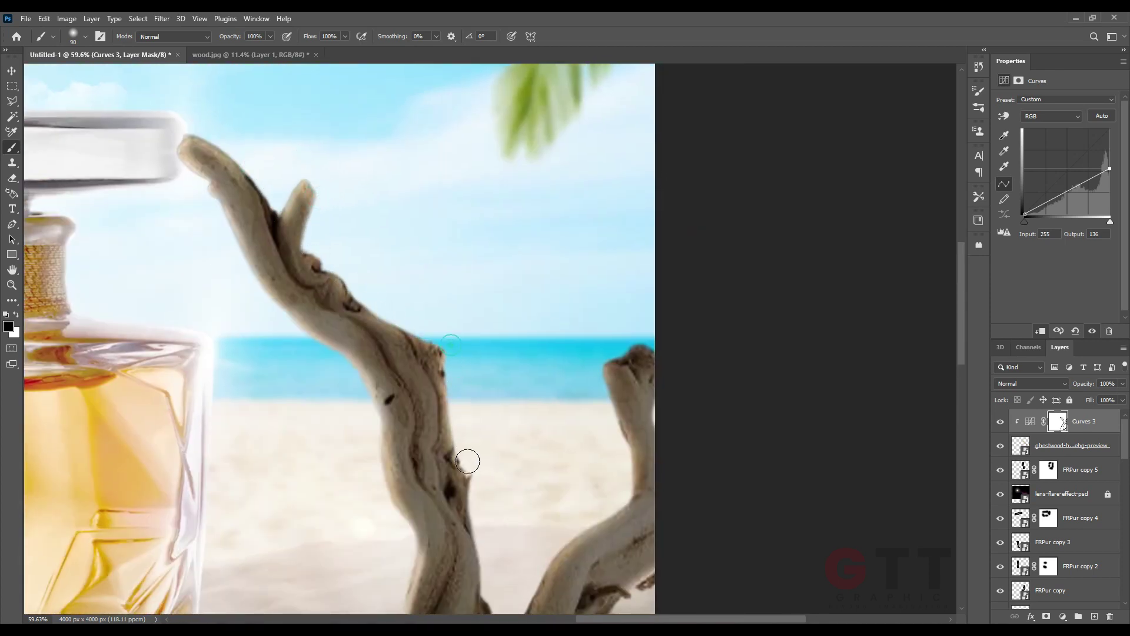
{"action": "scroll", "coordinate": [468, 461], "scroll_direction": "down", "scroll_amount": 2}
{"action": "scroll", "coordinate": [470, 417], "scroll_direction": "down", "scroll_amount": 3}
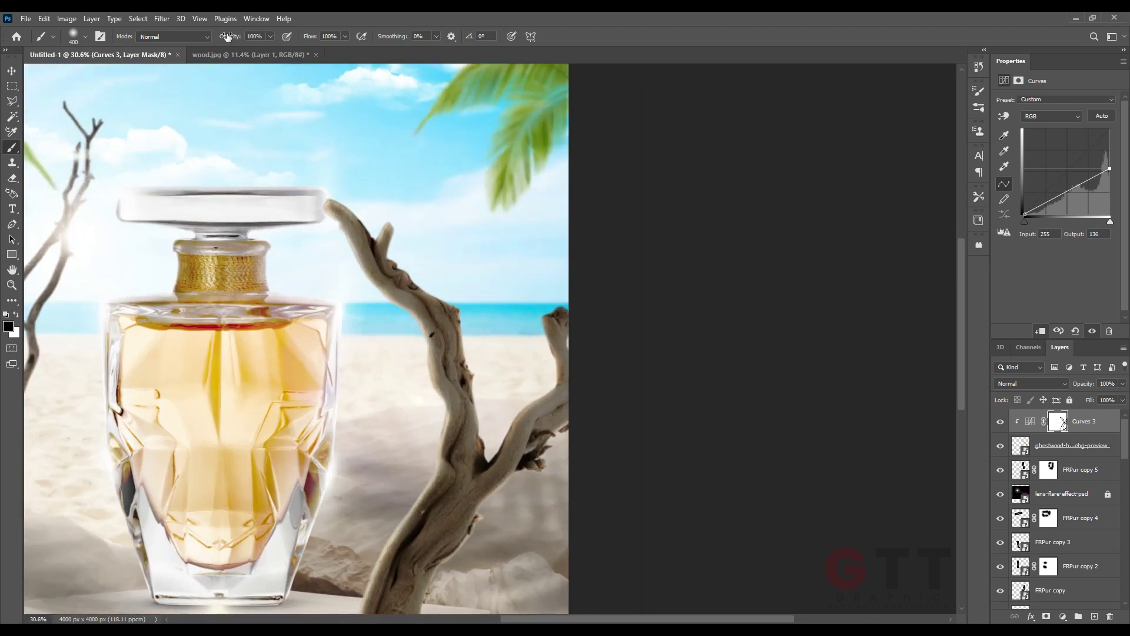
Paint the Curves 3 mask with a lower-opacity soft brush to shade the driftwood unevenly.
{"action": "left_click_drag", "start_coordinate": [228, 37], "coordinate": [179, 41]}
{"action": "scroll", "coordinate": [336, 248], "scroll_direction": "up", "scroll_amount": 1}
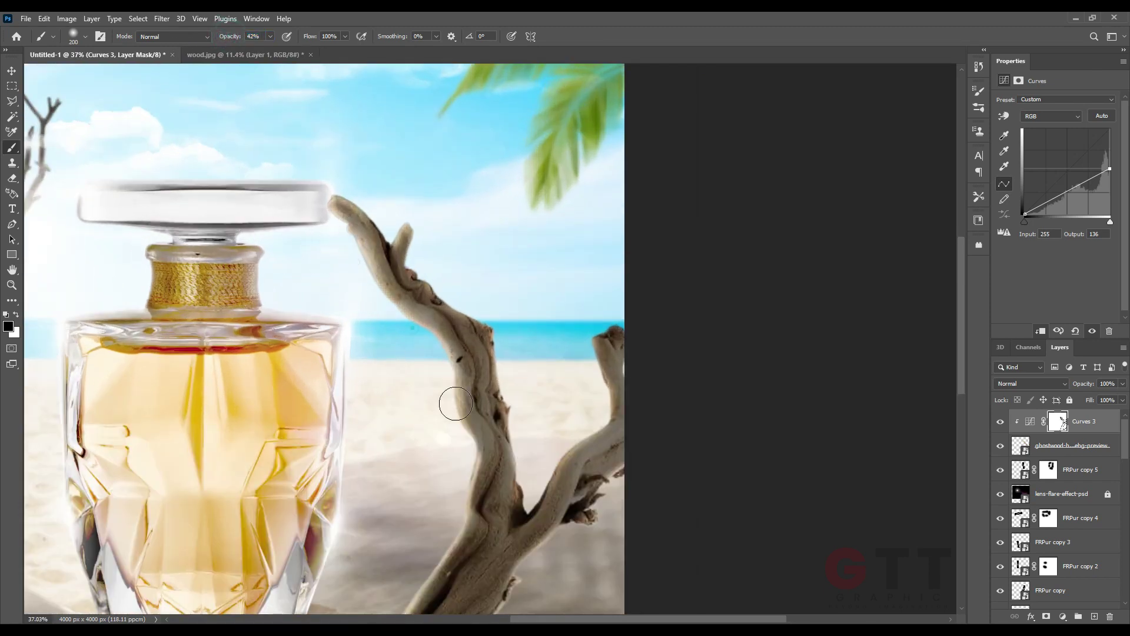
{"action": "scroll", "coordinate": [456, 403], "scroll_direction": "down", "scroll_amount": 3}
{"action": "scroll", "coordinate": [412, 385], "scroll_direction": "down", "scroll_amount": 2}
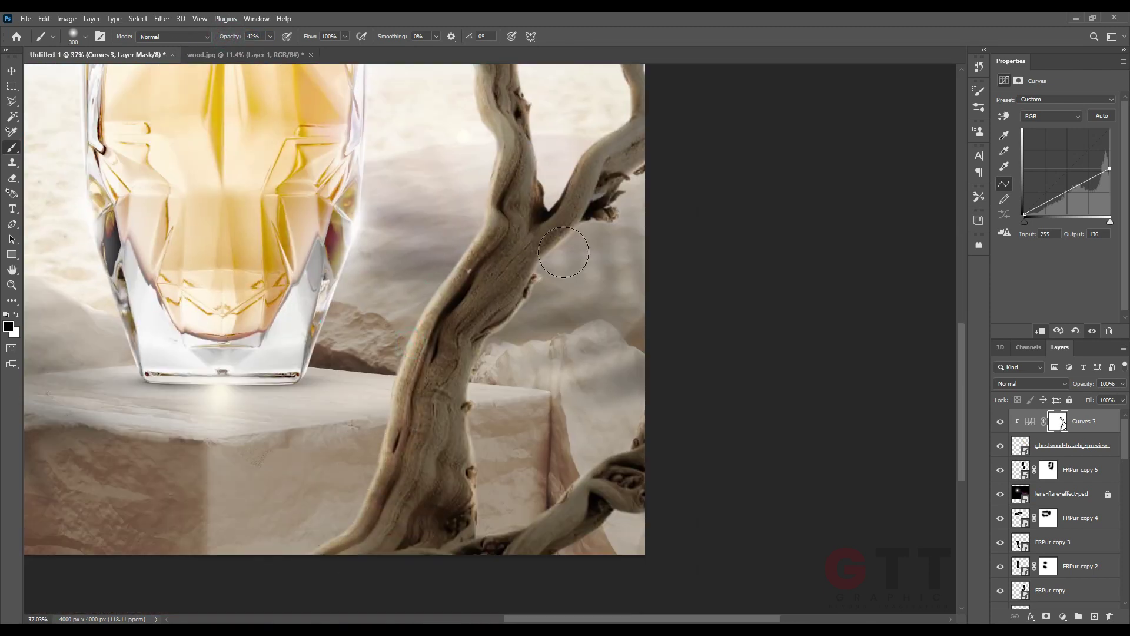
{"action": "scroll", "coordinate": [563, 252], "scroll_direction": "down", "scroll_amount": 2}
{"action": "scroll", "coordinate": [595, 252], "scroll_direction": "down", "scroll_amount": 3}
Nudge the ghostwood driftwood layer about 137 px sideways with the Move tool.
{"action": "key", "text": "v"}
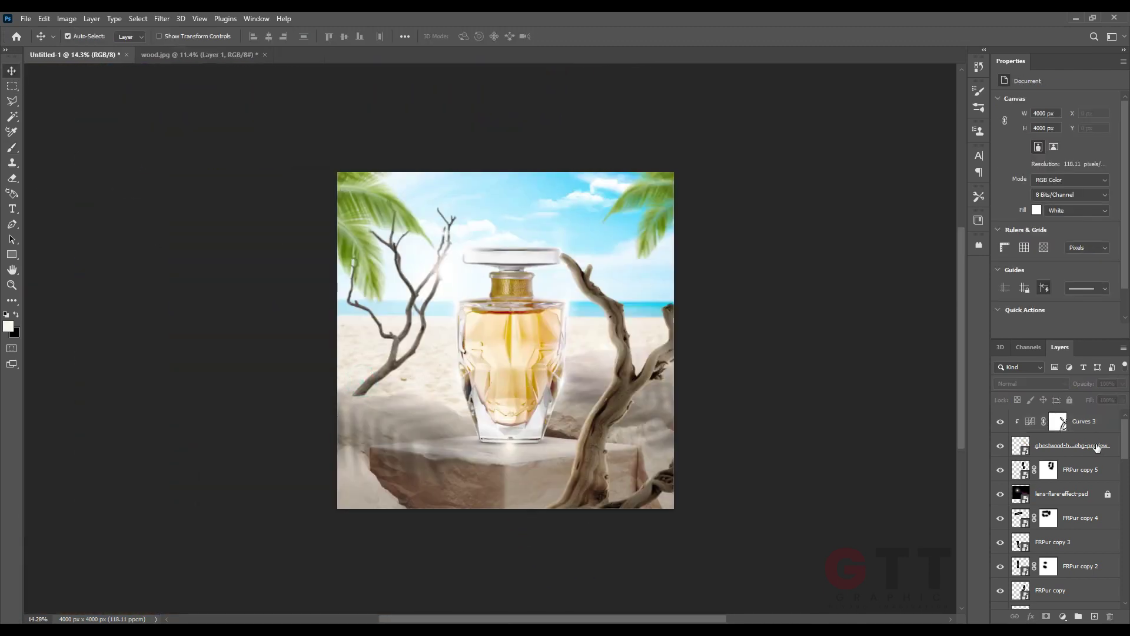
{"action": "left_click", "coordinate": [1096, 447]}
{"action": "left_click_drag", "start_coordinate": [624, 387], "coordinate": [635, 384]}
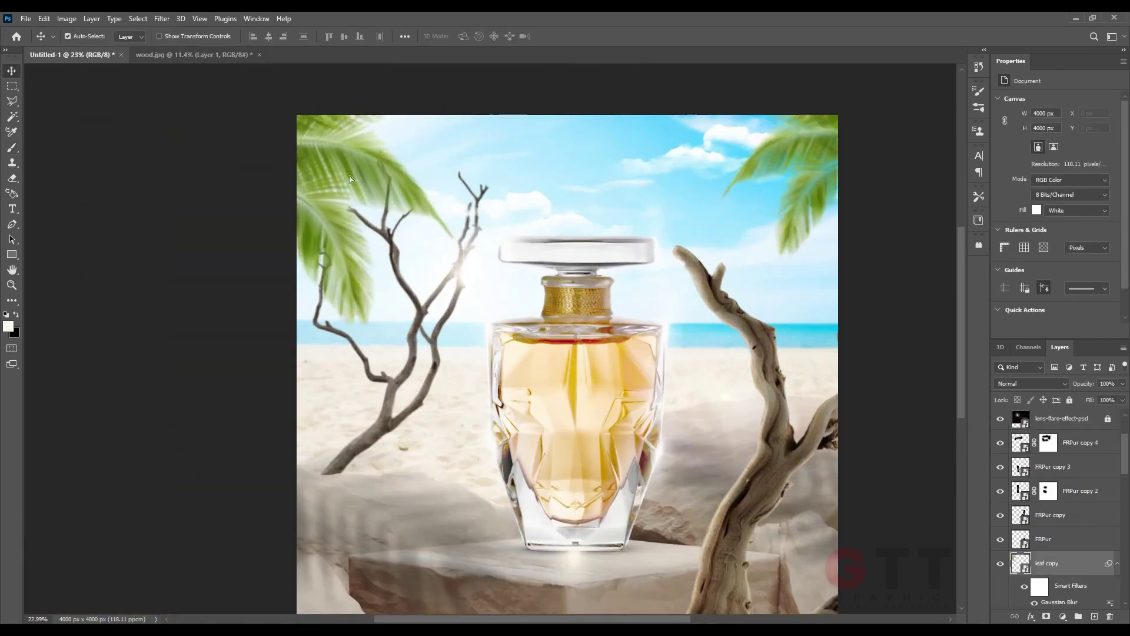
Commit the mirrored palm leaf in the top-left corner and add a Color Balance adjustment layer.
{"action": "left_click_drag", "start_coordinate": [349, 176], "coordinate": [387, 227]}
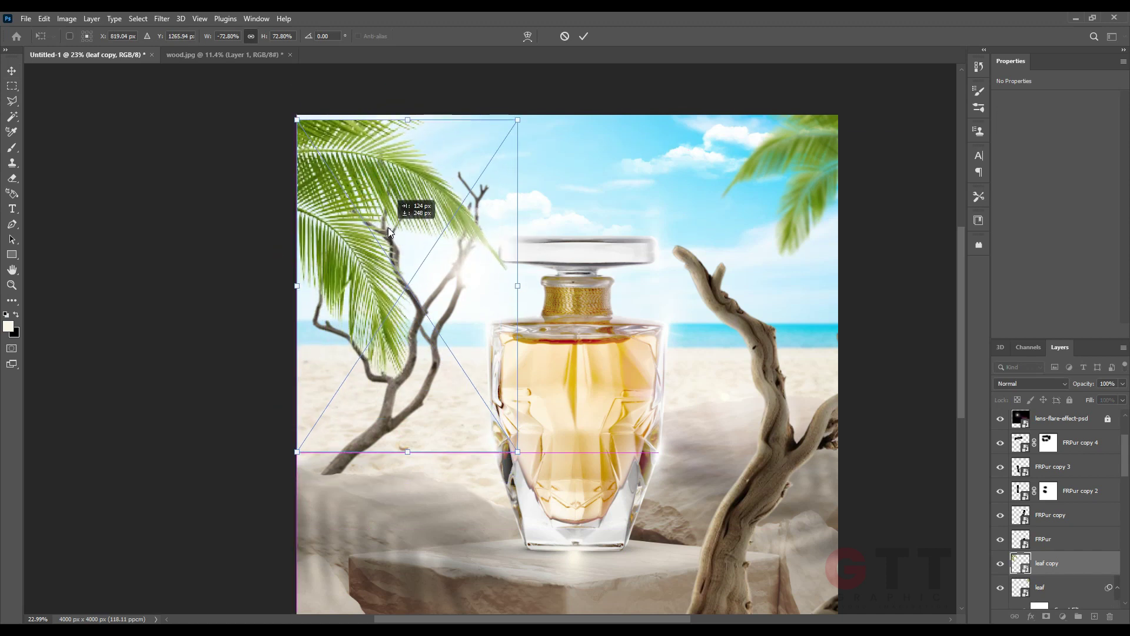
{"action": "key", "text": "Return"}
{"action": "scroll", "coordinate": [377, 218], "scroll_direction": "down", "scroll_amount": 2}
{"action": "scroll", "coordinate": [369, 209], "scroll_direction": "down", "scroll_amount": 2}
{"action": "scroll", "coordinate": [353, 224], "scroll_direction": "down", "scroll_amount": 2}
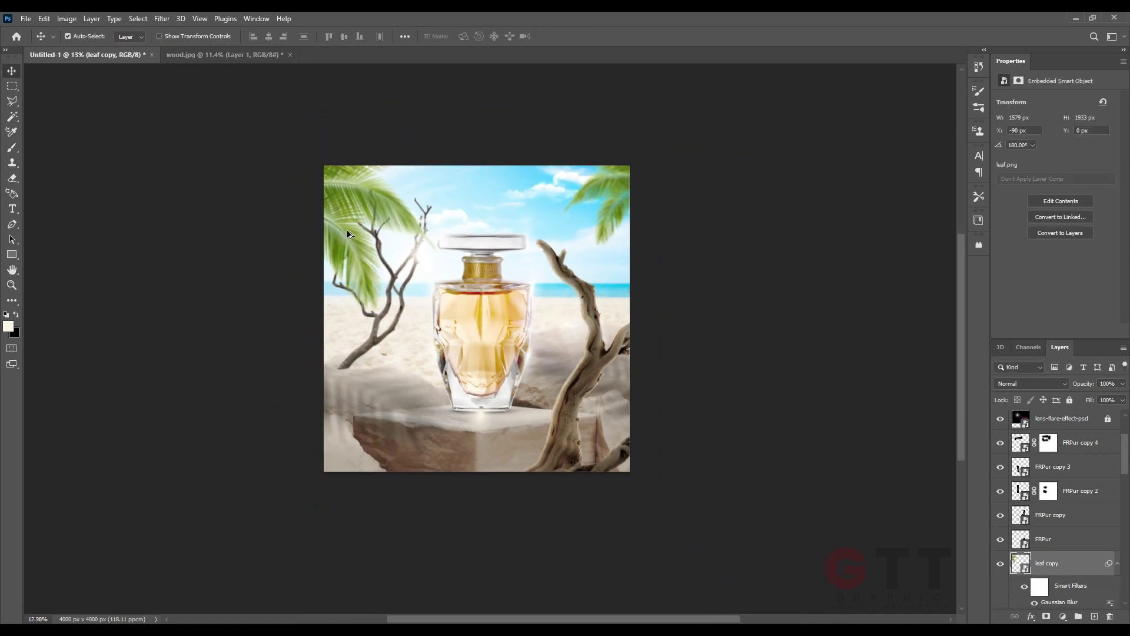
{"action": "scroll", "coordinate": [347, 234], "scroll_direction": "up", "scroll_amount": 2}
{"action": "left_click", "coordinate": [1062, 616]}
{"action": "left_click", "coordinate": [1065, 512]}
Shift the scene's midtones toward green and blue with Color Balance 1.
{"action": "left_click_drag", "start_coordinate": [1039, 146], "coordinate": [1047, 167]}
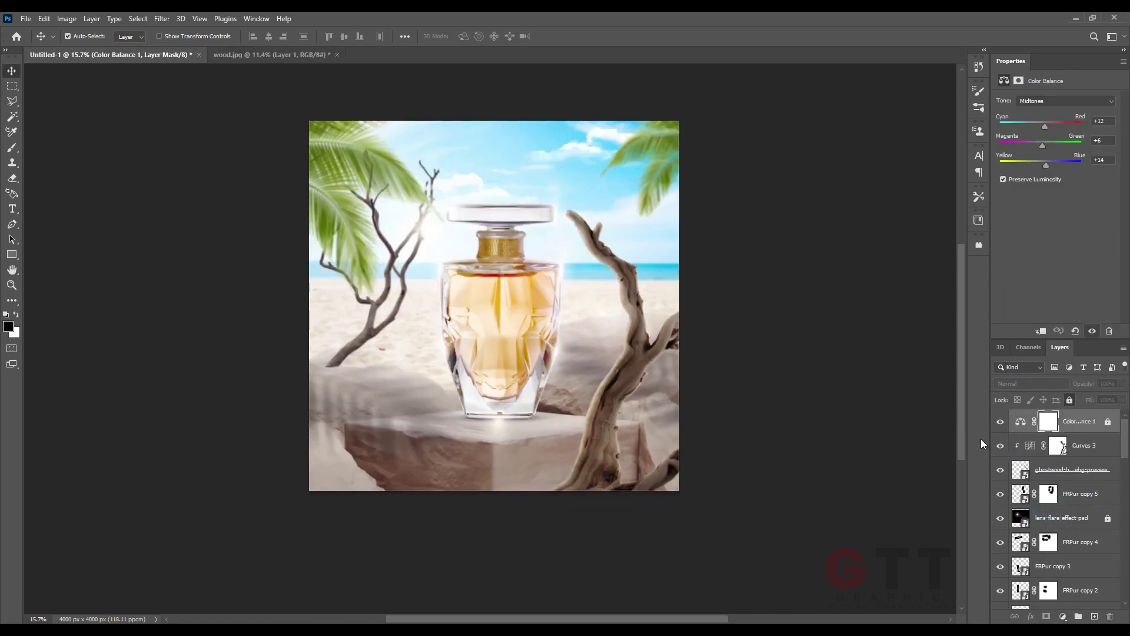
{"action": "scroll", "coordinate": [361, 436], "scroll_direction": "down", "scroll_amount": 1}
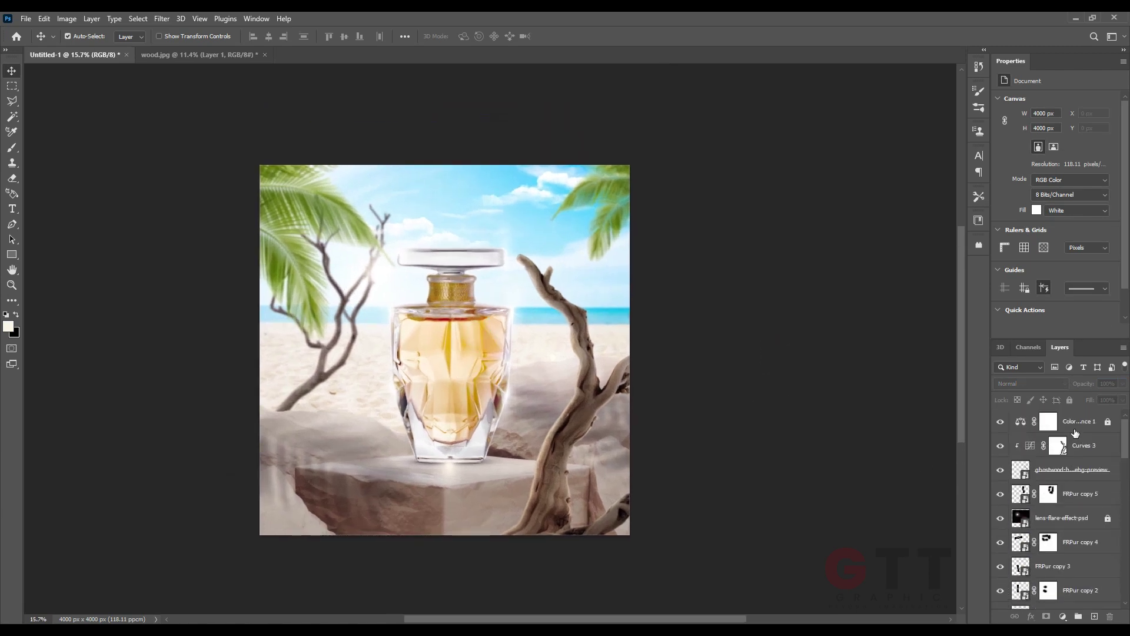
{"action": "left_click", "coordinate": [1062, 617]}
{"action": "left_click", "coordinate": [1000, 453]}
Darken the midtones slightly with a Levels 2 layer, then launch the Camera Raw Filter.
{"action": "left_click_drag", "start_coordinate": [1067, 185], "coordinate": [1071, 187]}
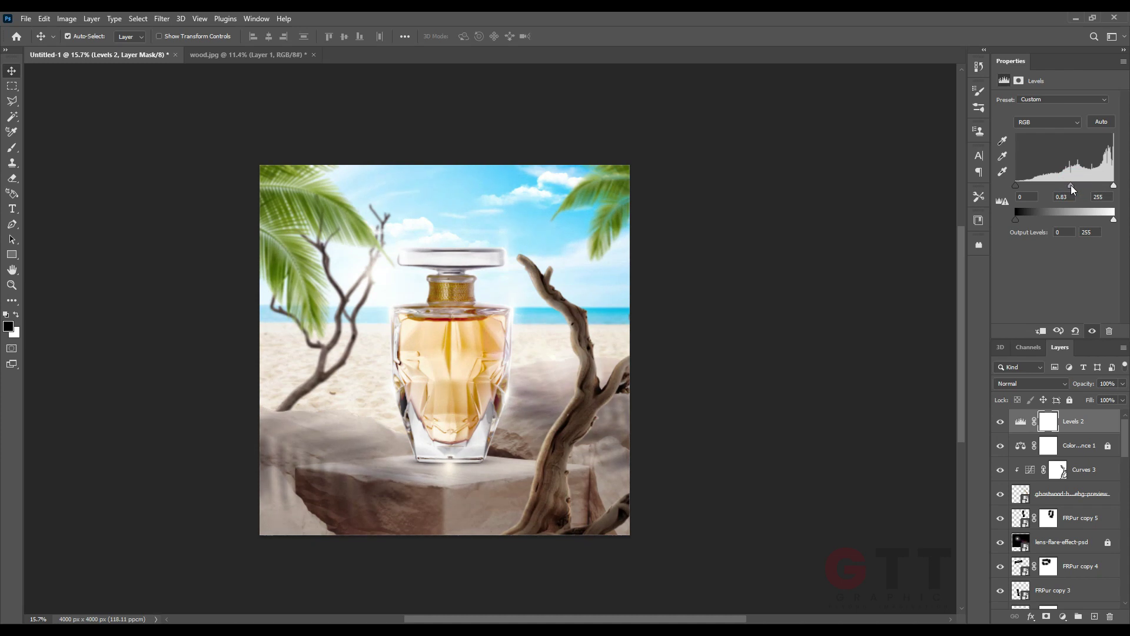
{"action": "left_click", "coordinate": [162, 18]}
{"action": "left_click", "coordinate": [189, 106]}
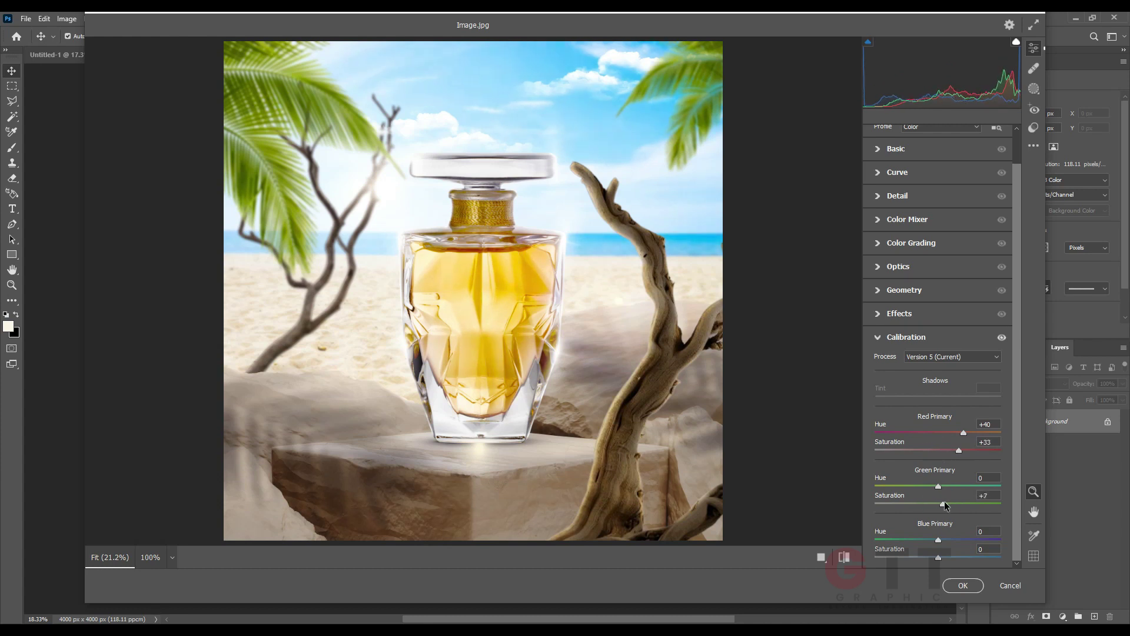
Boost the green and blue primary saturation in Calibration and lower exposure slightly.
{"action": "left_click_drag", "start_coordinate": [954, 505], "coordinate": [950, 504]}
{"action": "left_click_drag", "start_coordinate": [938, 557], "coordinate": [944, 557]}
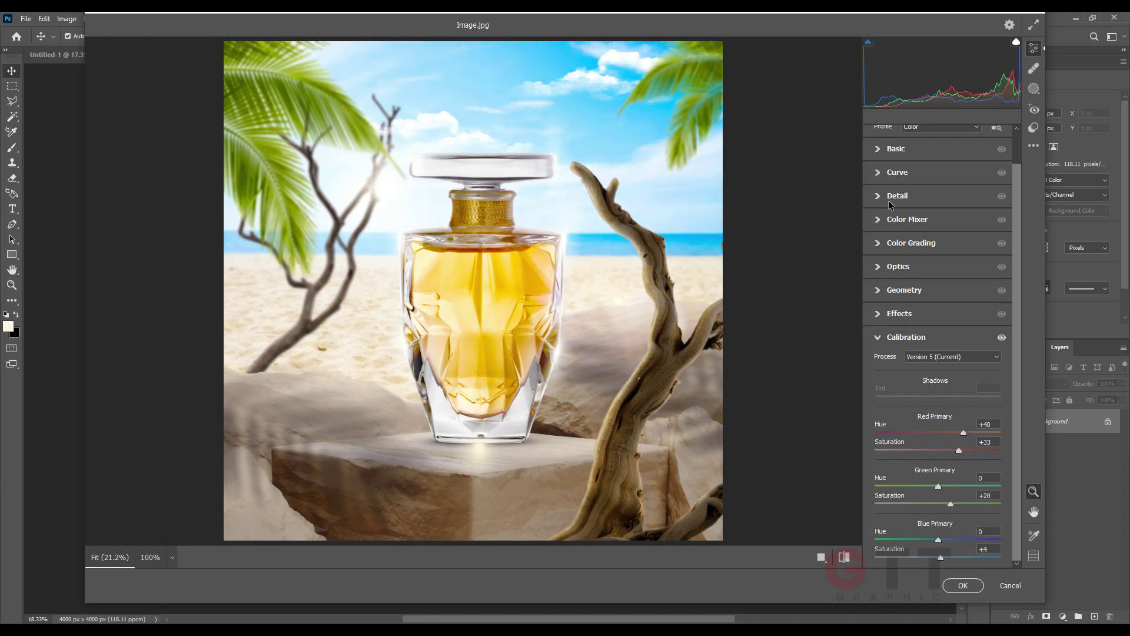
{"action": "left_click", "coordinate": [895, 148]}
{"action": "left_click_drag", "start_coordinate": [939, 275], "coordinate": [941, 313]}
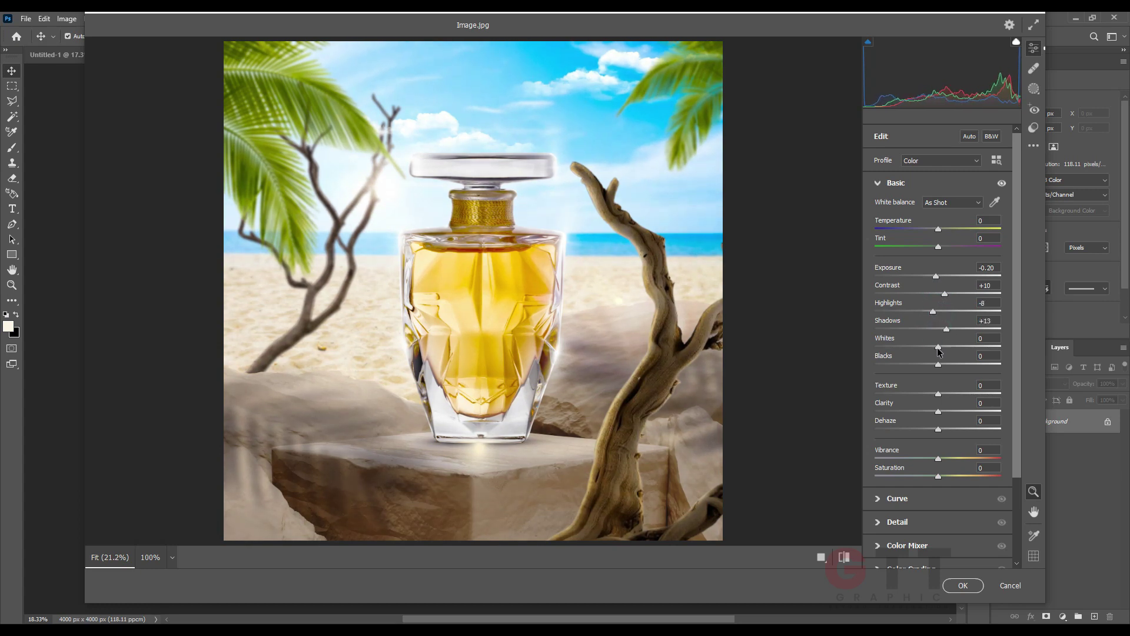
Set Basic tones toward Contrast +10, Shadows +13, Clarity +14, Dehaze -15 and Saturation +23.
{"action": "scroll", "coordinate": [929, 405], "scroll_direction": "down", "scroll_amount": 3}
{"action": "left_click_drag", "start_coordinate": [946, 365], "coordinate": [927, 359]}
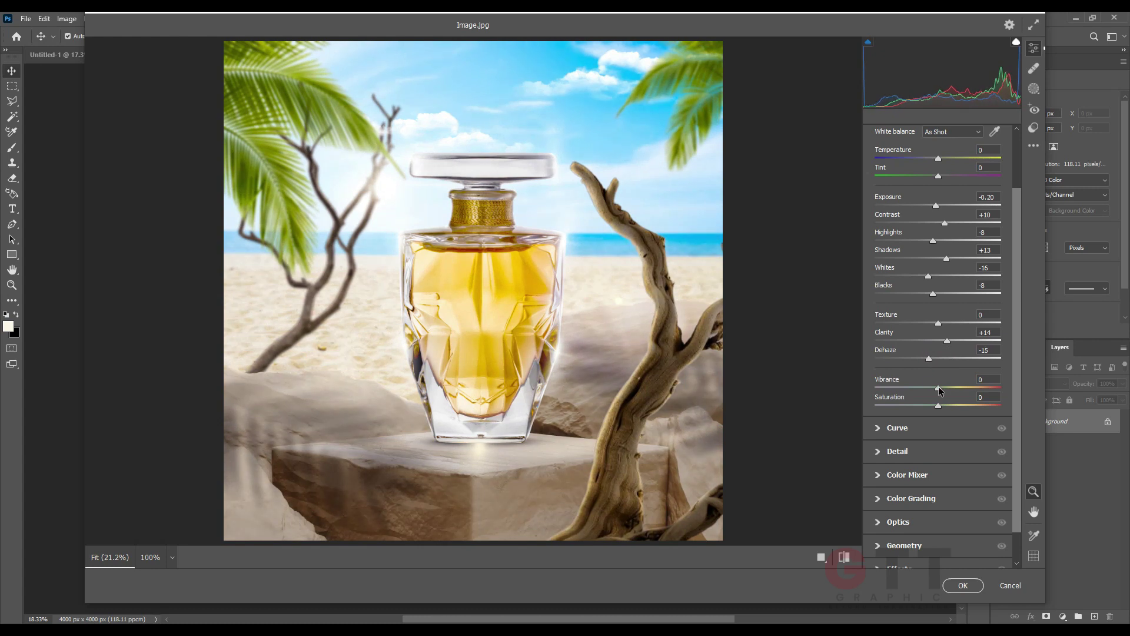
{"action": "scroll", "coordinate": [953, 406], "scroll_direction": "down", "scroll_amount": 2}
{"action": "left_click", "coordinate": [897, 391]}
{"action": "left_click", "coordinate": [897, 412]}
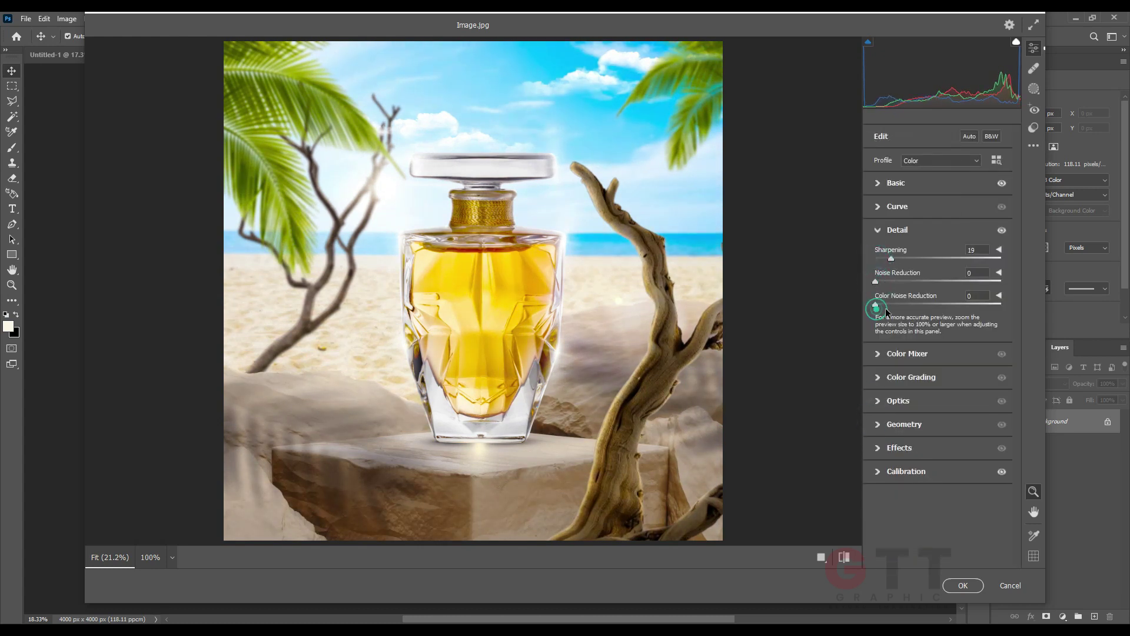
{"action": "left_click", "coordinate": [963, 585]}
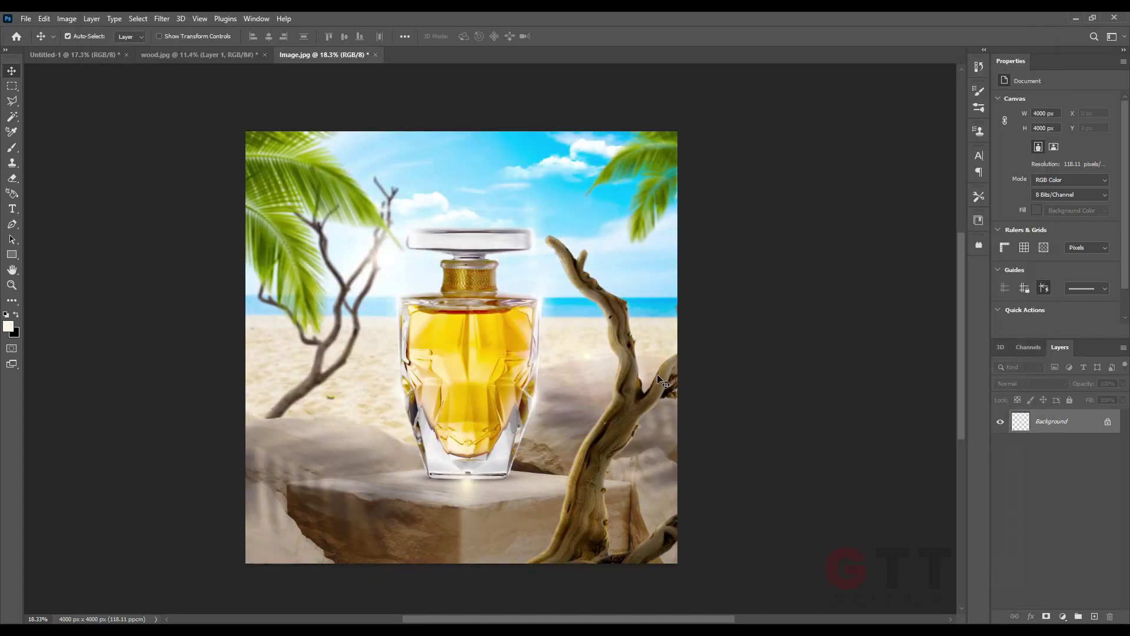